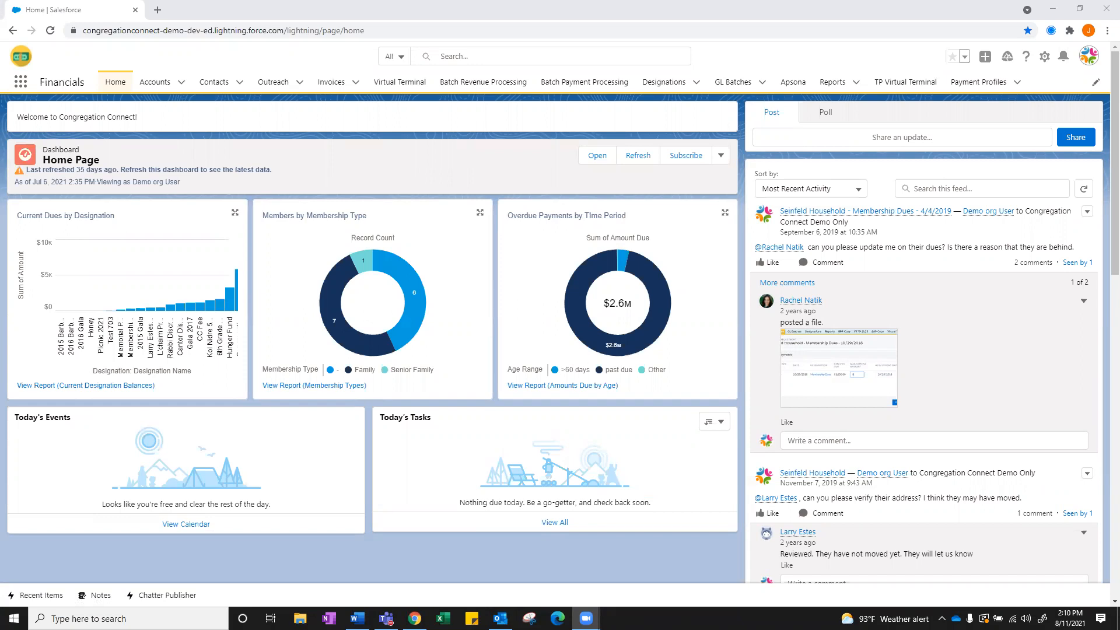
Open the first contact record in the recently viewed contacts list.
left_click(214, 82)
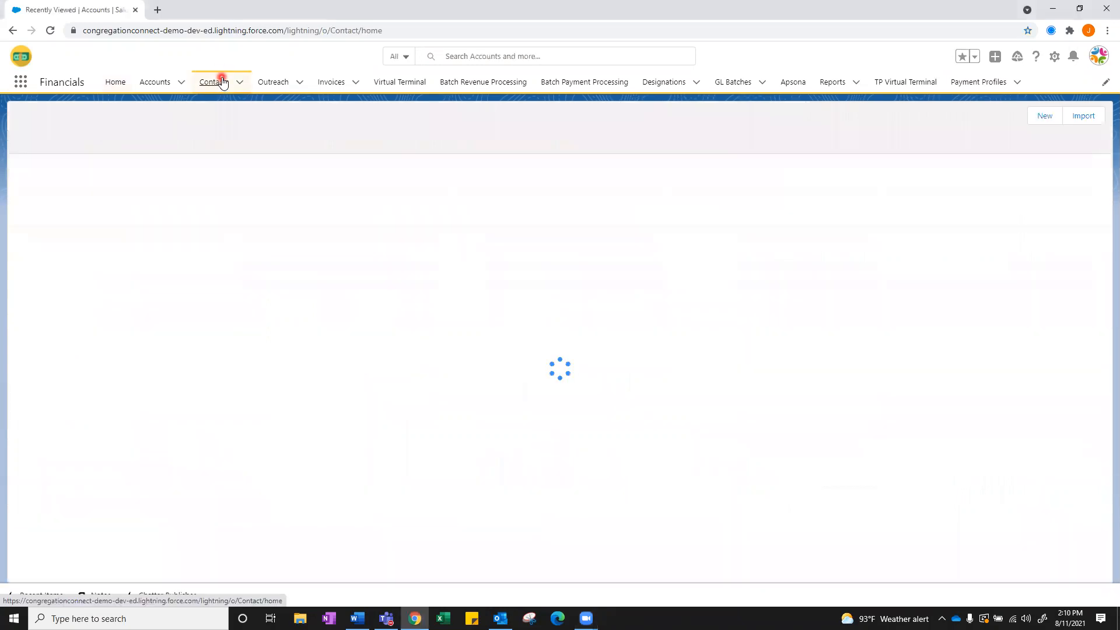
left_click(99, 177)
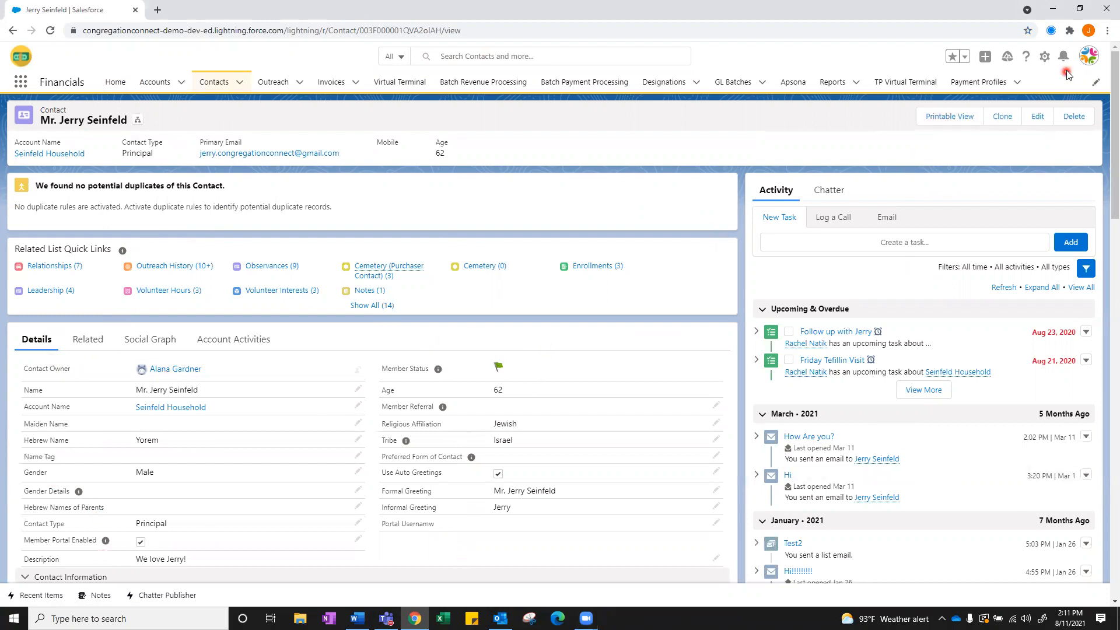
Set the display density to Comfy, refresh the page and review the layout of the contact's details.
left_click(1092, 60)
left_click(1091, 59)
left_click(1091, 58)
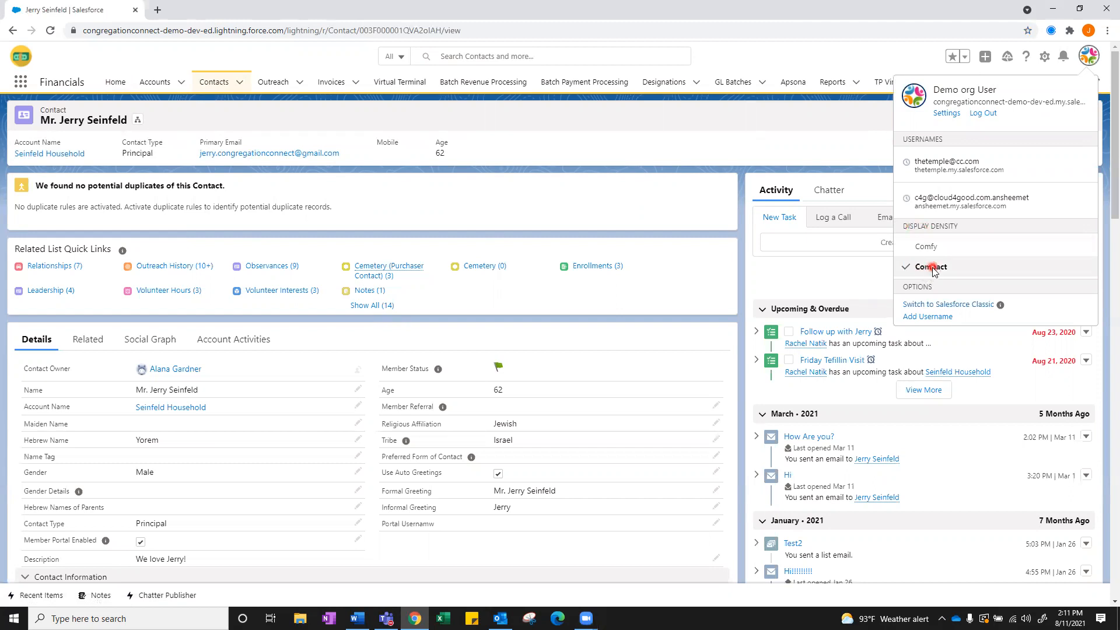
left_click(946, 245)
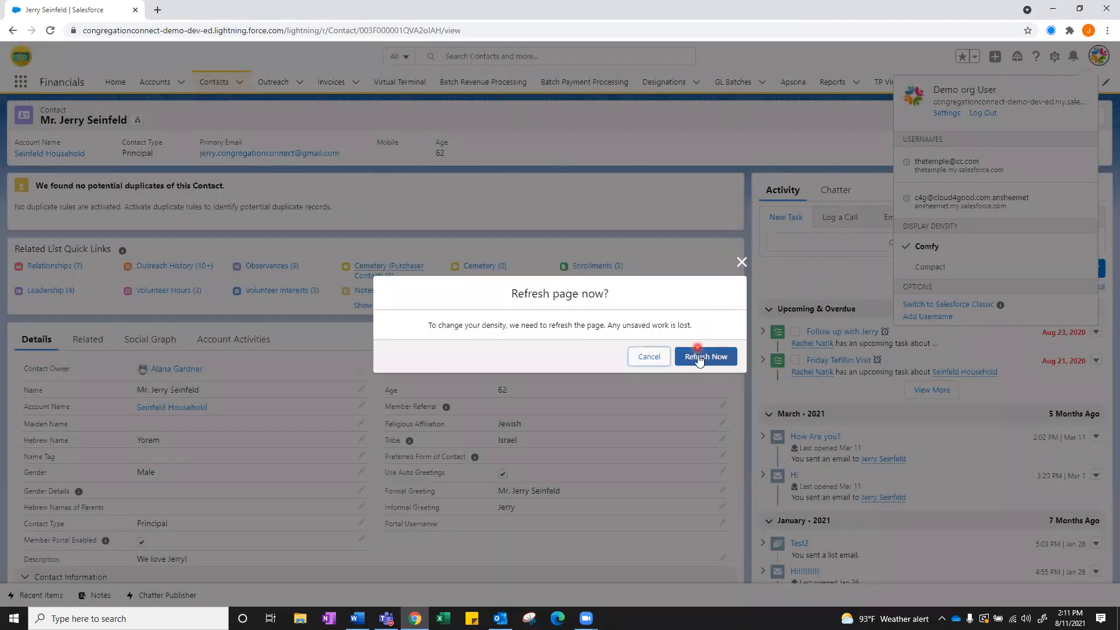
left_click(700, 358)
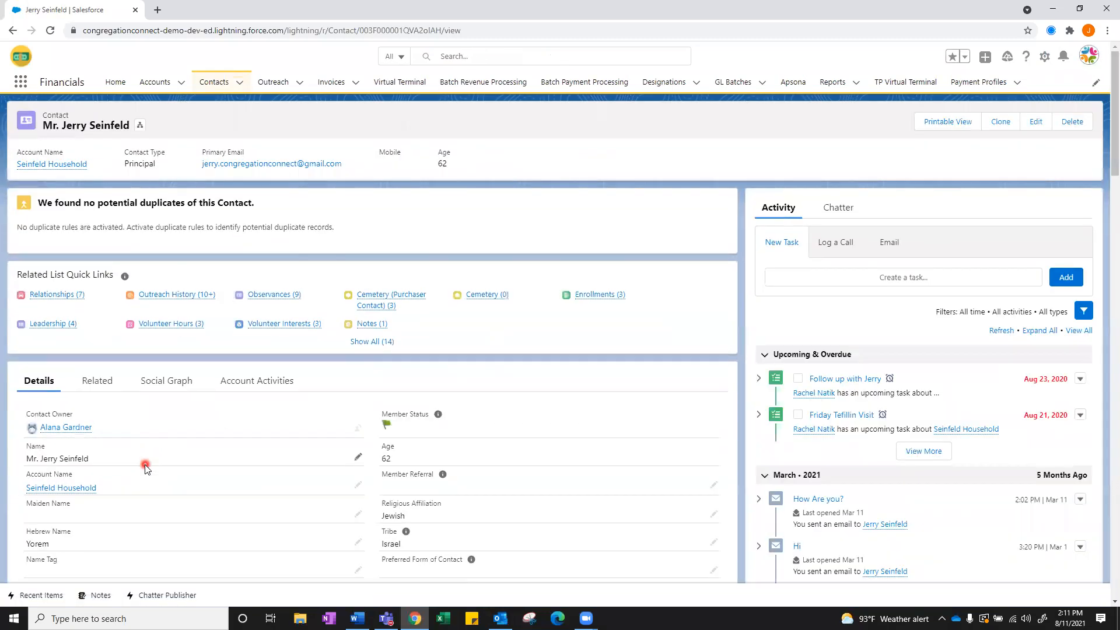
scroll(162, 397, "down", 6)
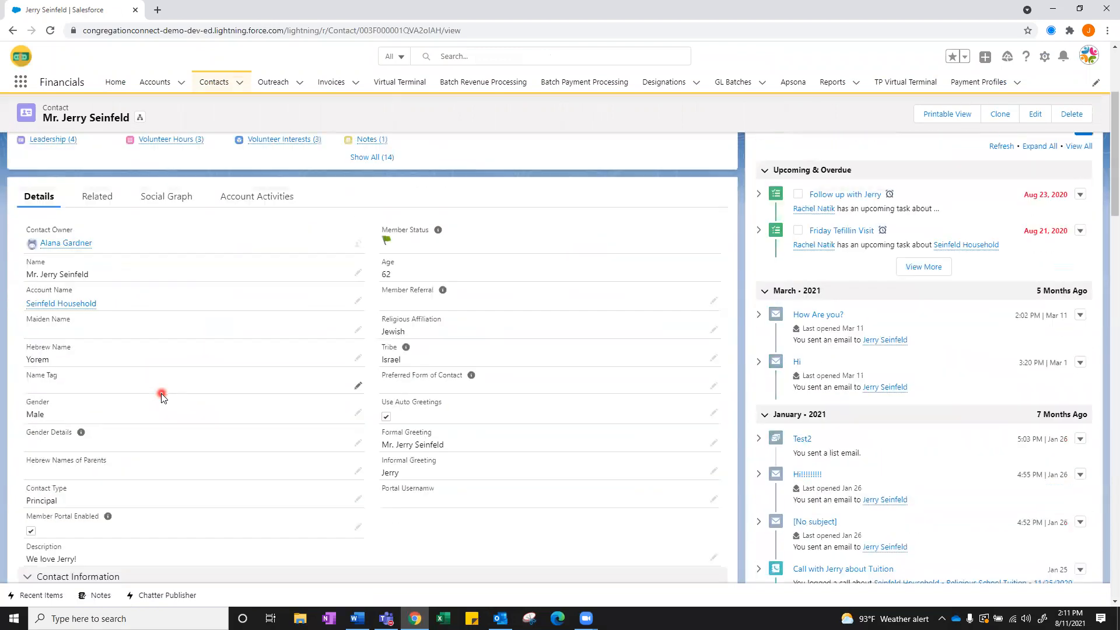
scroll(129, 390, "up", 6)
scroll(95, 385, "down", 2)
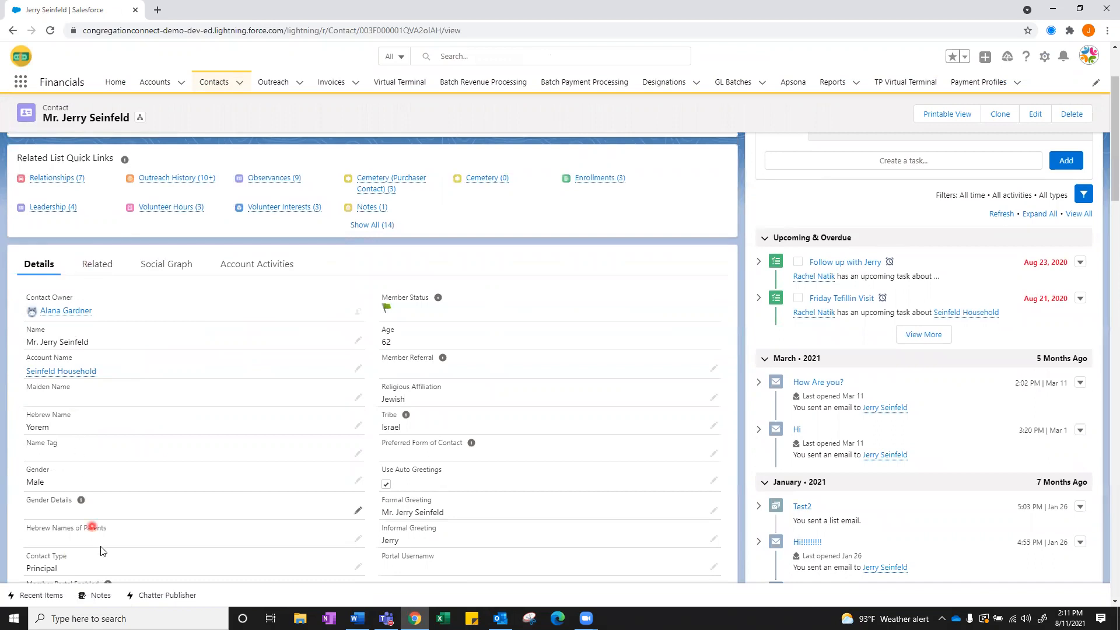
scroll(450, 423, "down", 1)
scroll(449, 423, "down", 3)
scroll(434, 396, "up", 6)
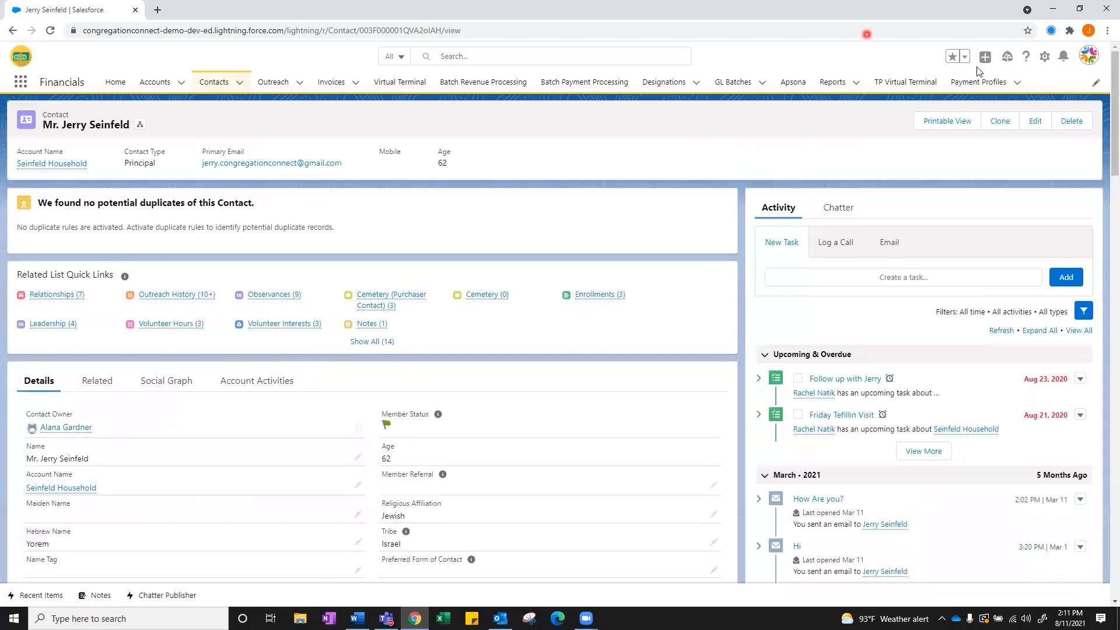
Set the display density to Compact and refresh the page.
left_click(1092, 60)
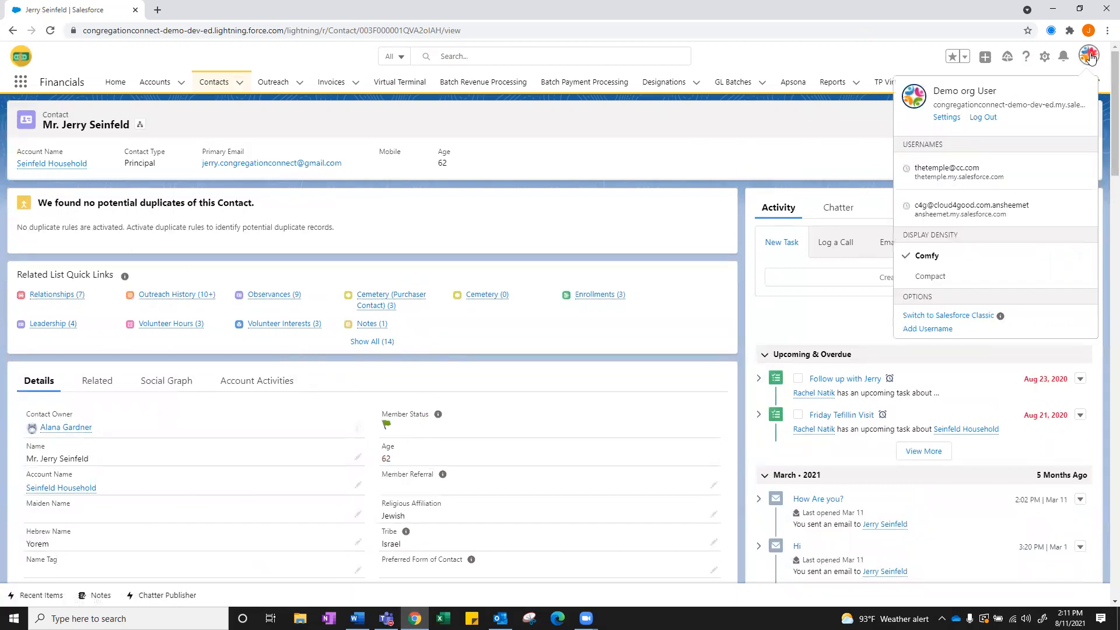
left_click(939, 278)
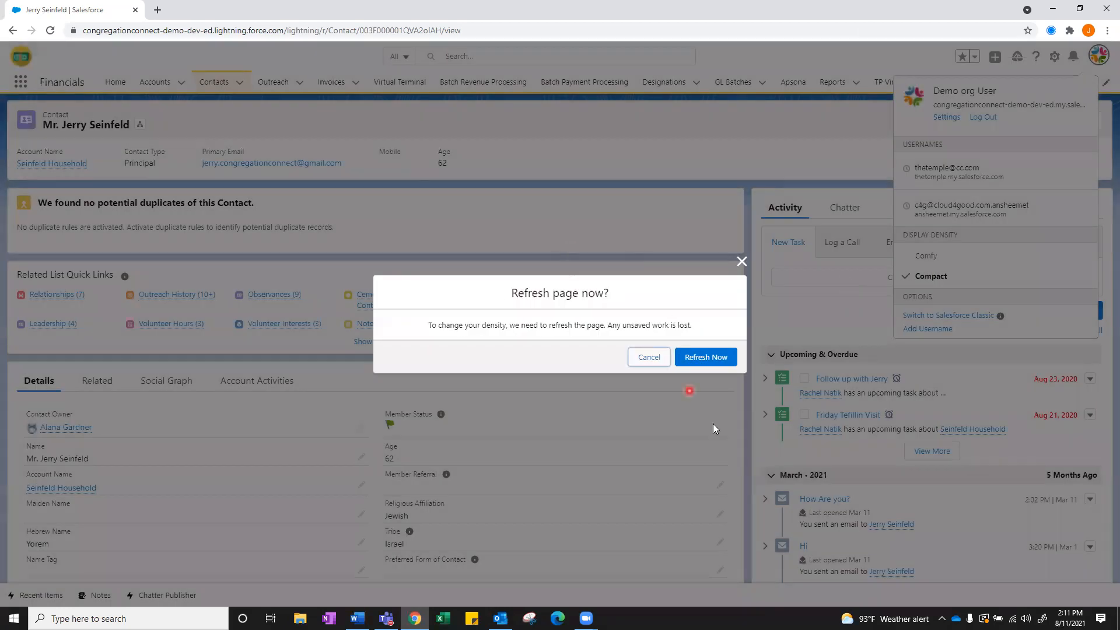
left_click(695, 358)
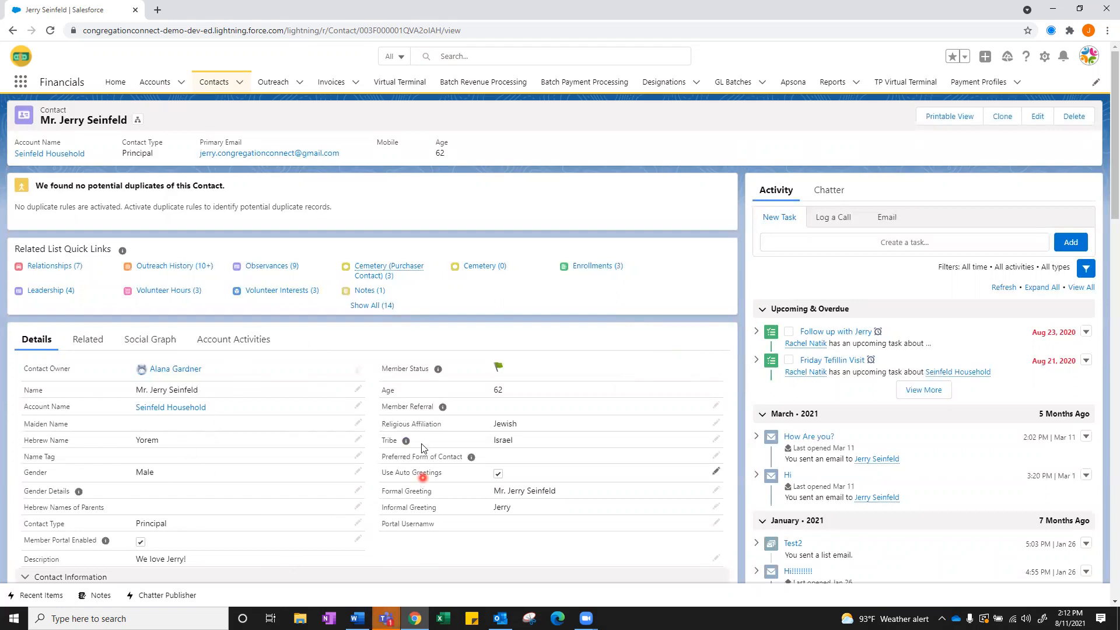
View the contact's record page in the Lightning App Builder and return to the contact record.
key("alt+Tab")
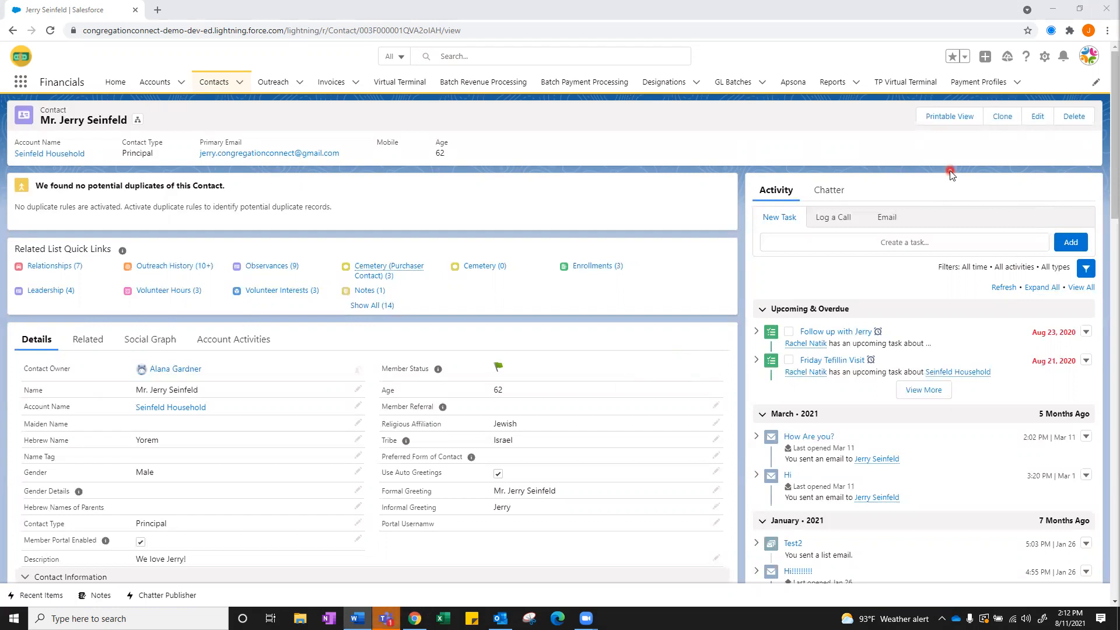
left_click(1044, 56)
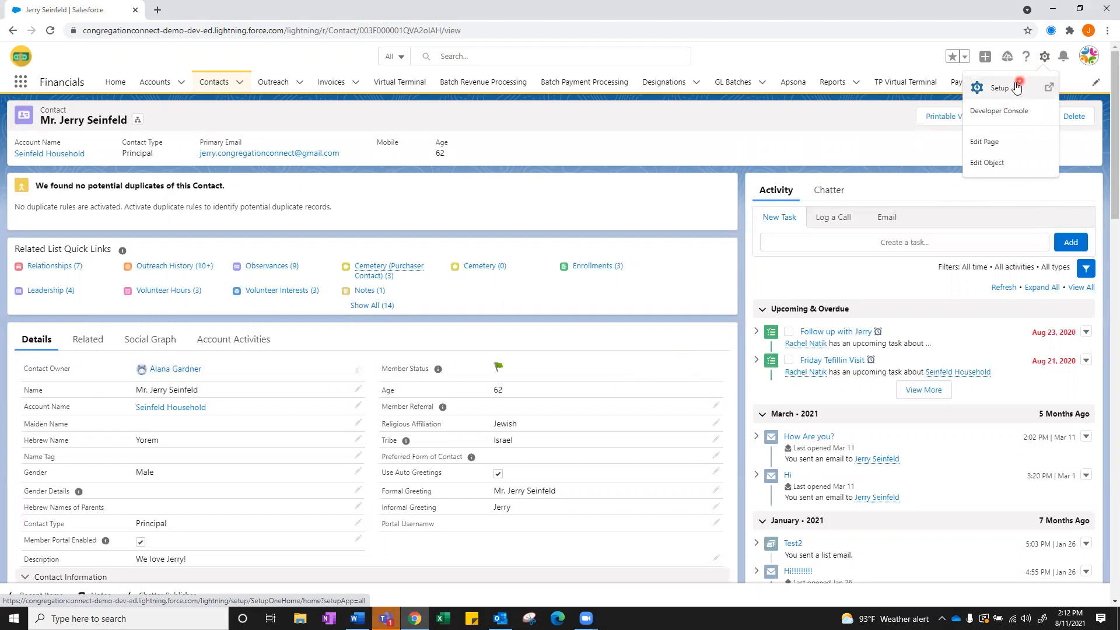
left_click(1006, 163)
left_click(1007, 142)
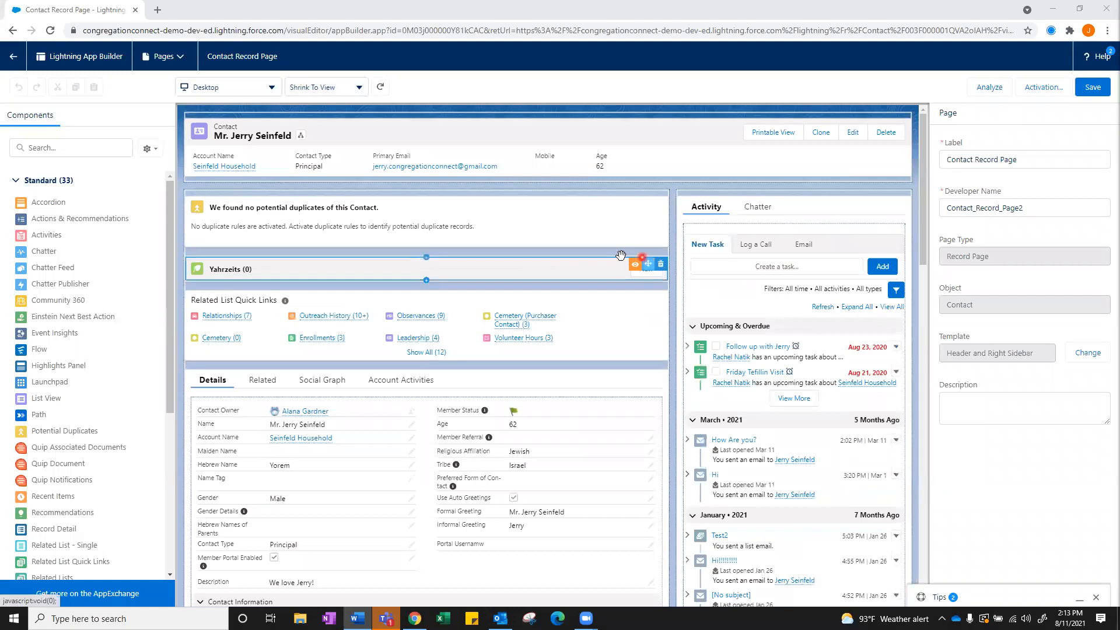
left_click(14, 30)
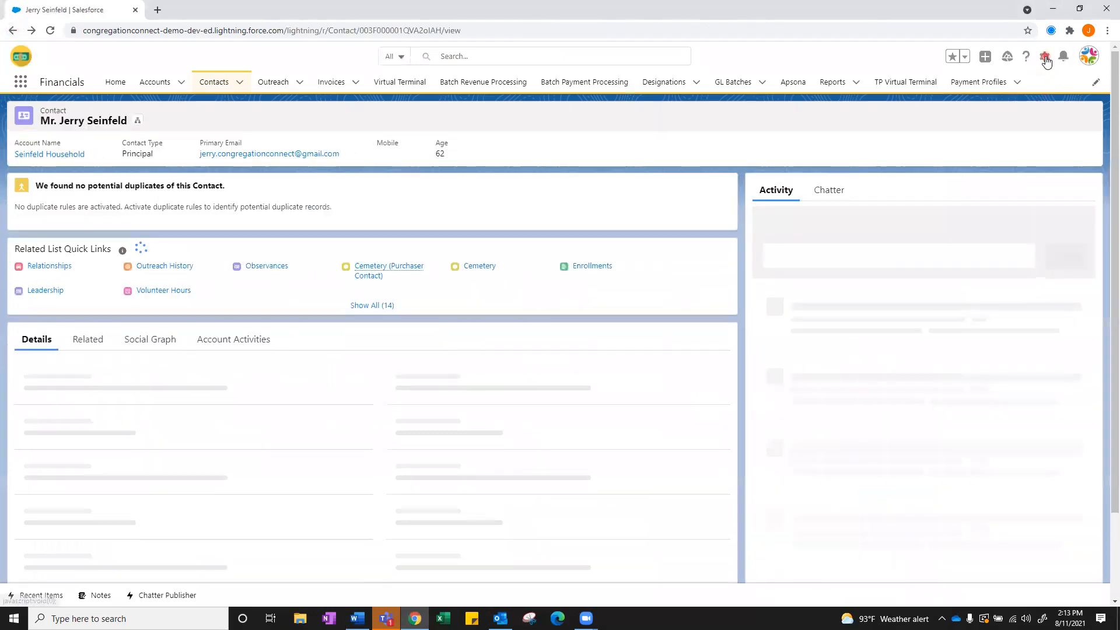
View the Contact object's setup details through Edit Object and return to the contact record.
left_click(1045, 57)
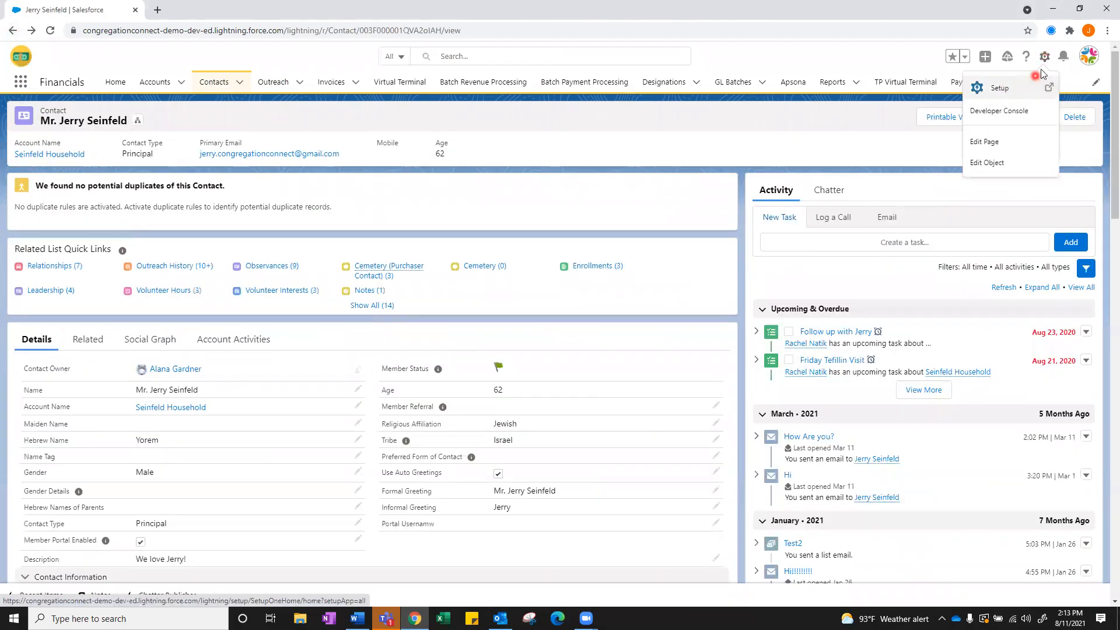
left_click(992, 166)
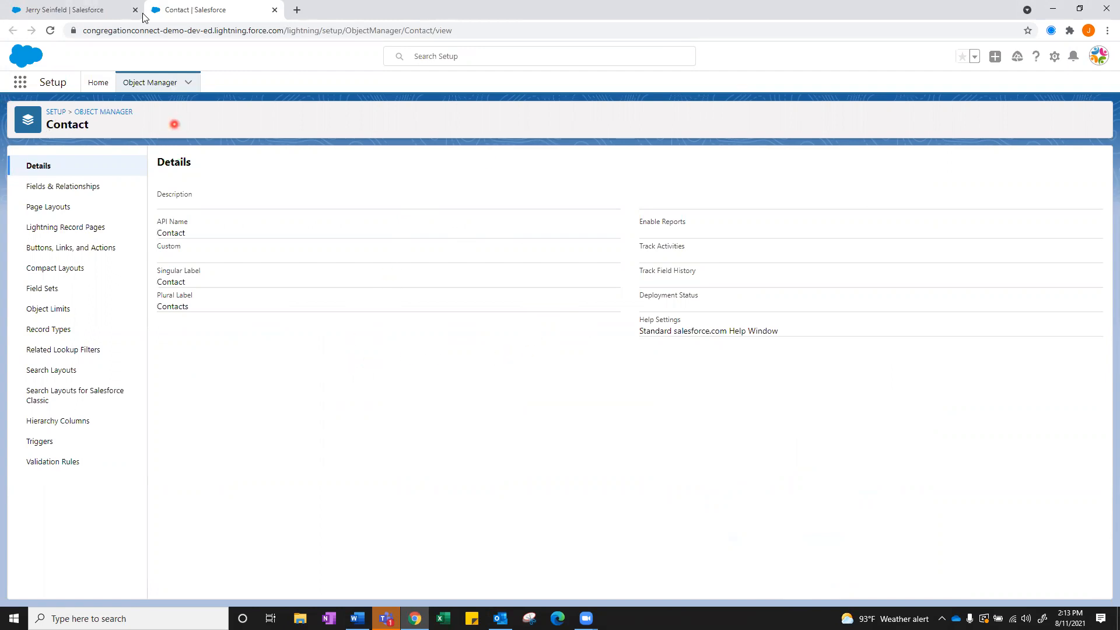
left_click(68, 11)
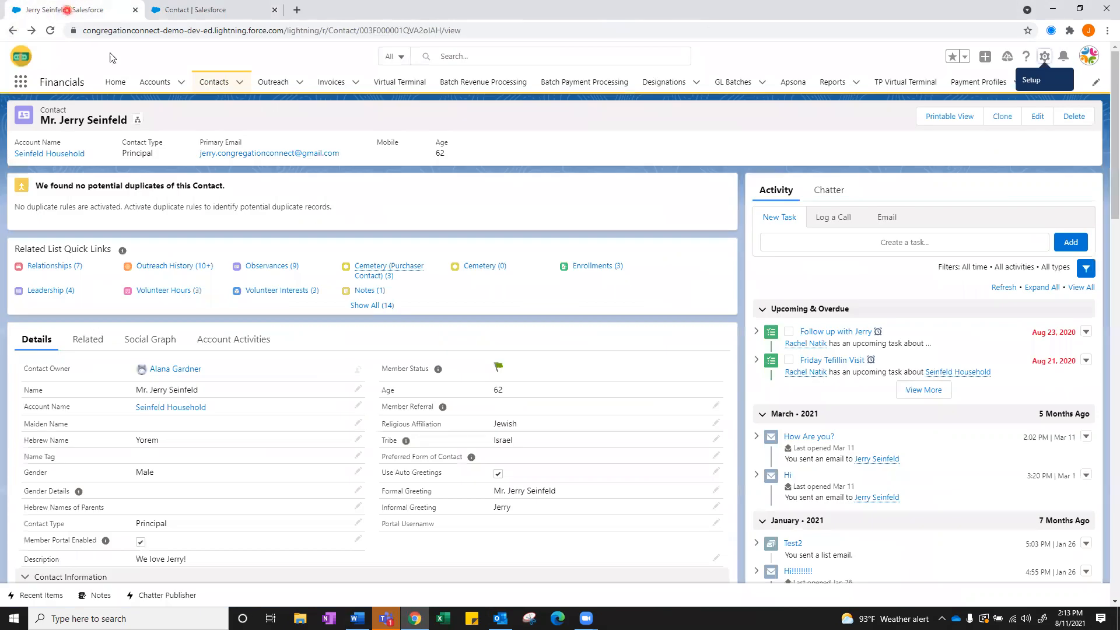
Visit the Accounts list and the Contacts list, and check which setup options the Contacts list offers.
left_click(166, 81)
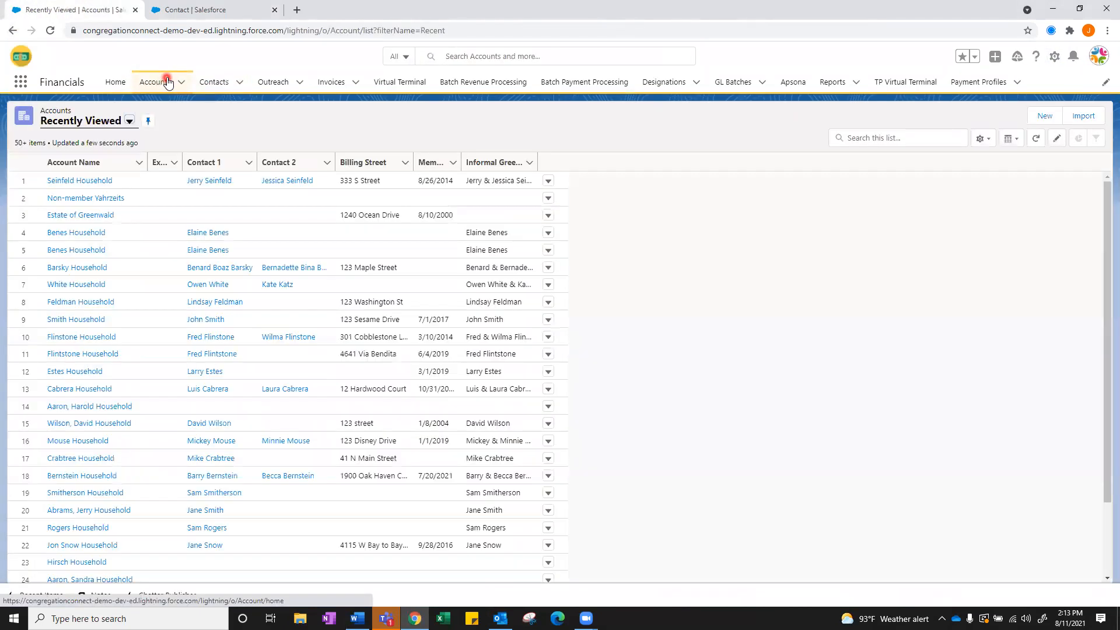
left_click(197, 79)
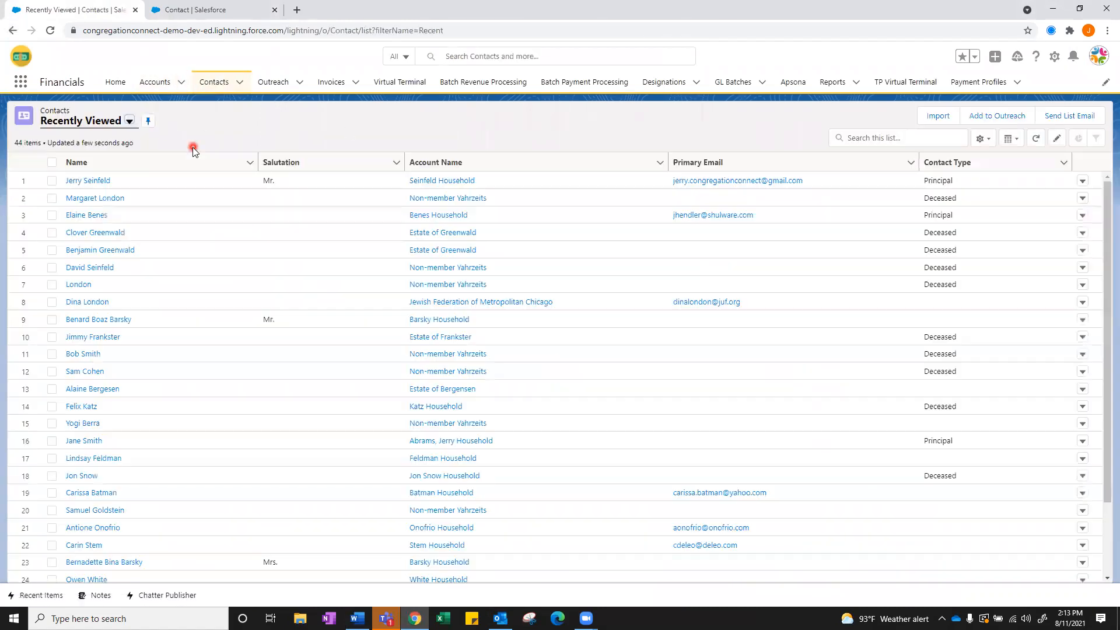
left_click(1056, 57)
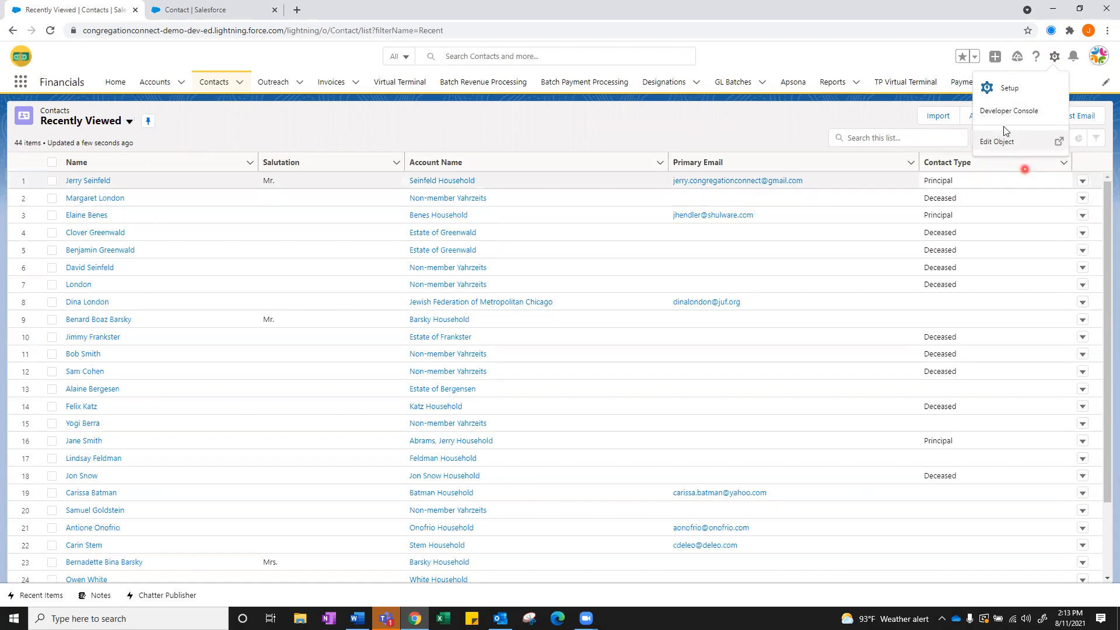
left_click(1023, 142)
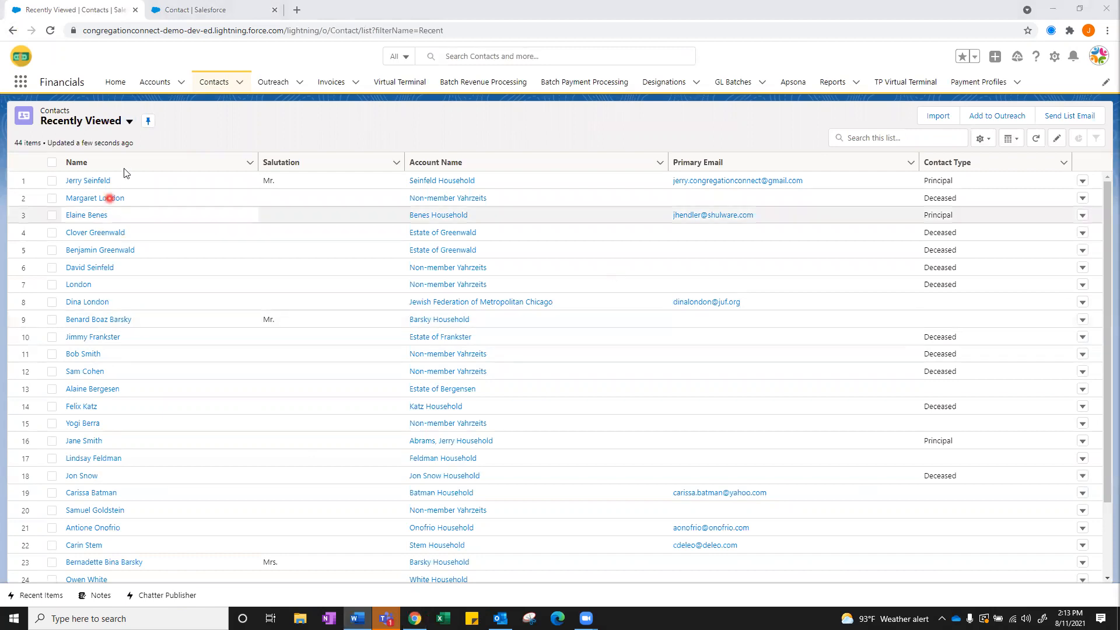
Open Setup and go to the Object Manager by searching for "object ma".
left_click(1054, 59)
left_click(1054, 59)
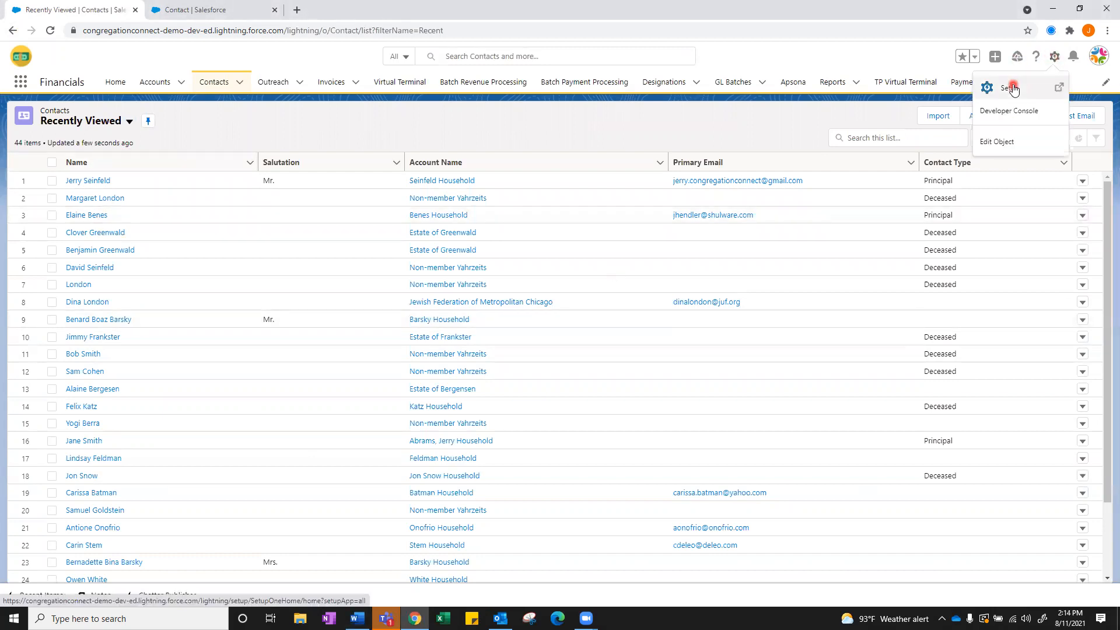
left_click(1018, 87)
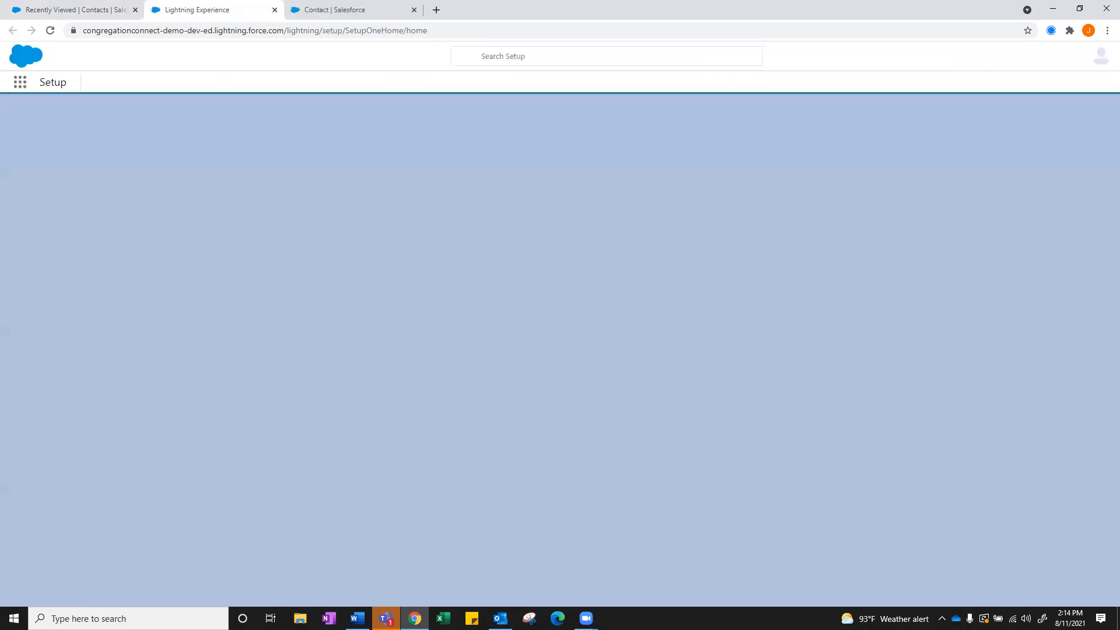
left_click(48, 116)
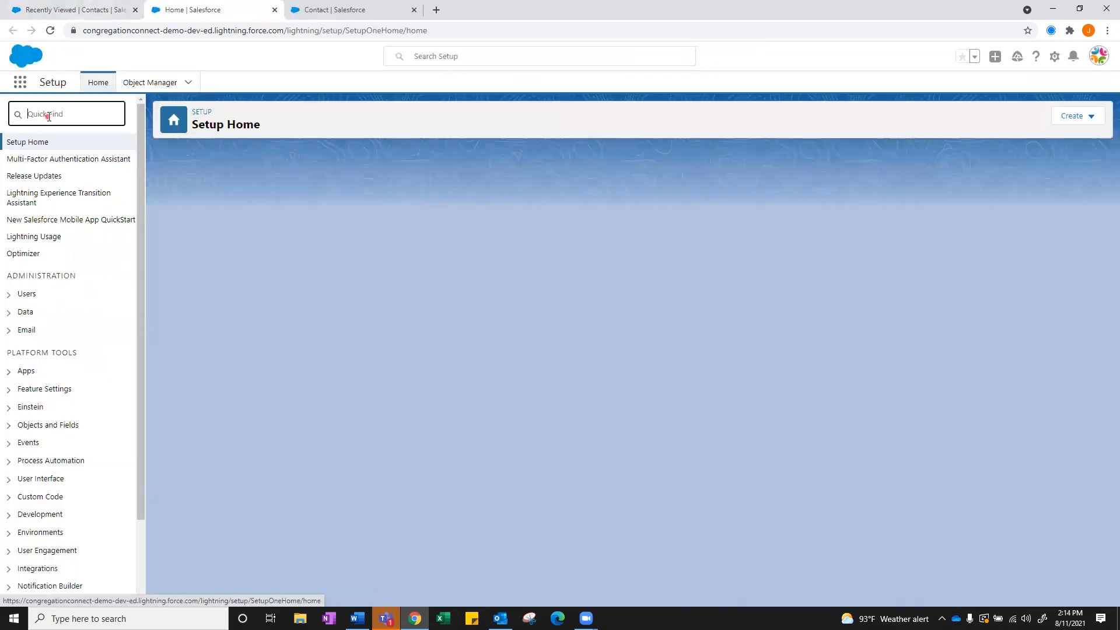
type("ob")
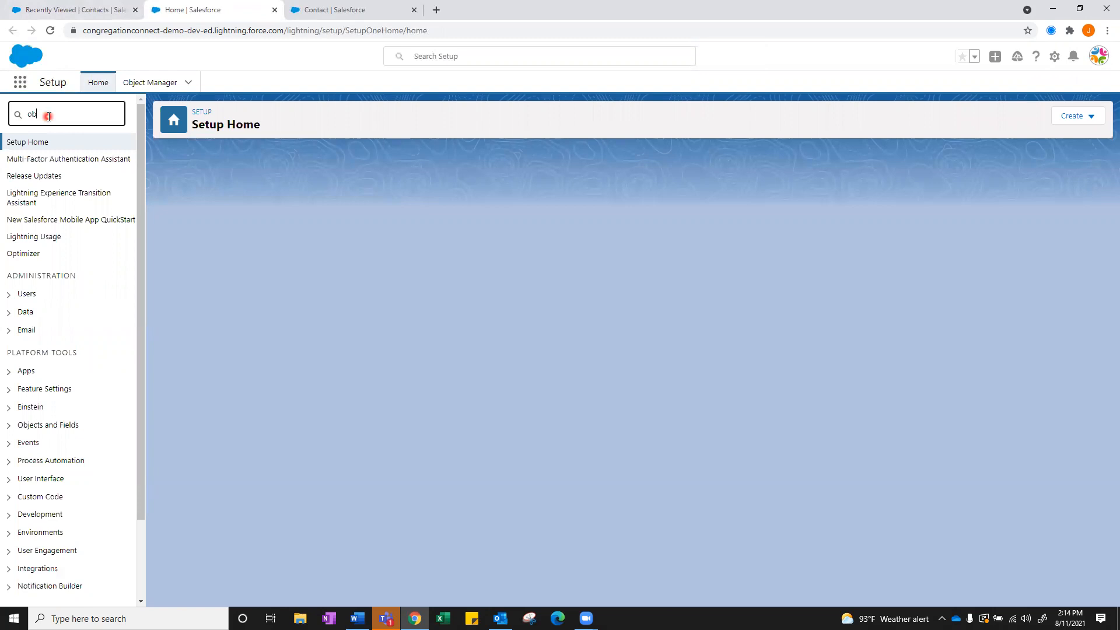
type("ject ma")
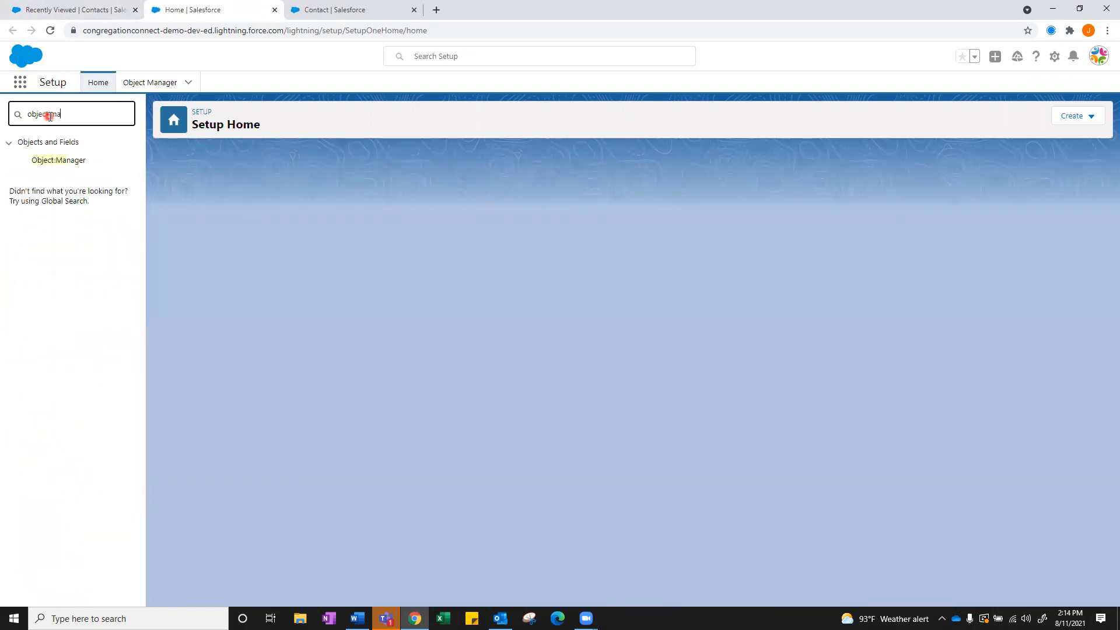
left_click(52, 163)
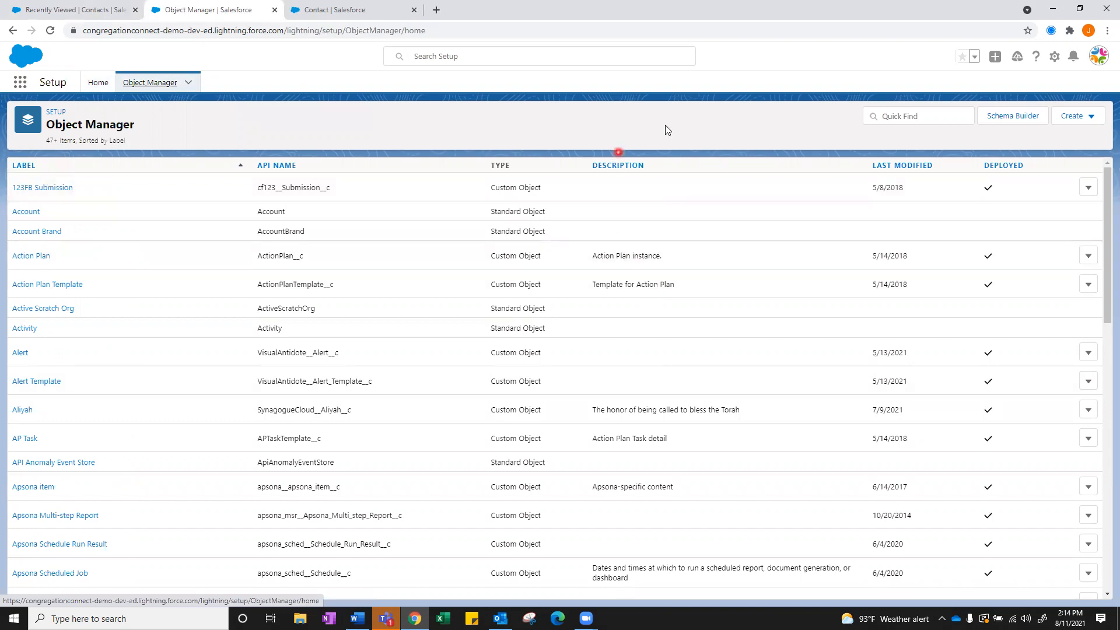
Check the available options for creating an object in the Object Manager and skim the object list.
left_click(1086, 116)
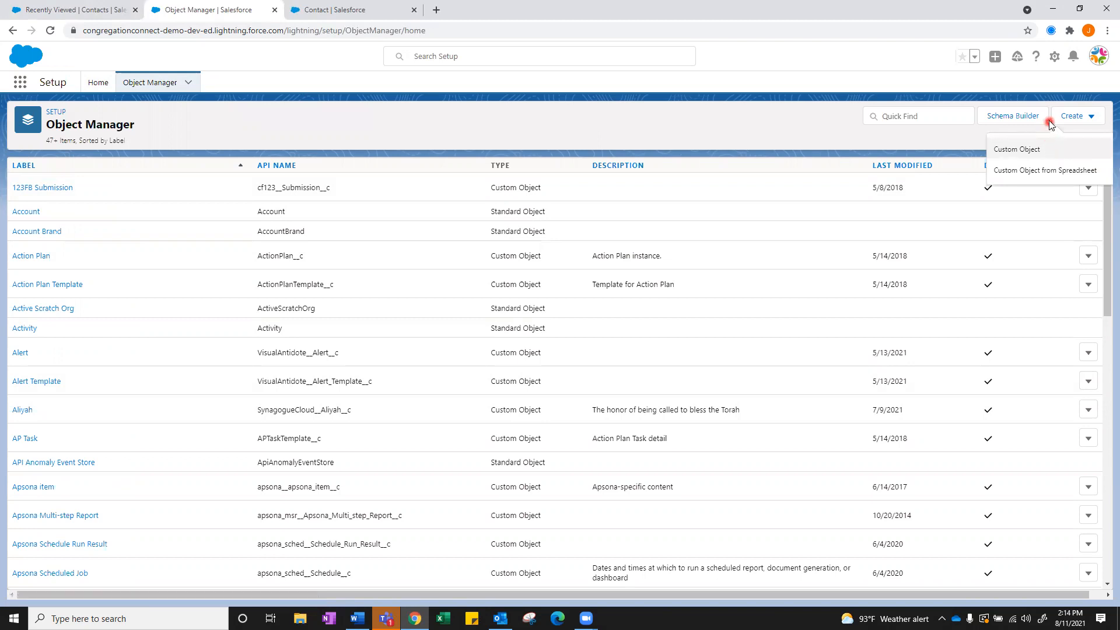
left_click(1080, 112)
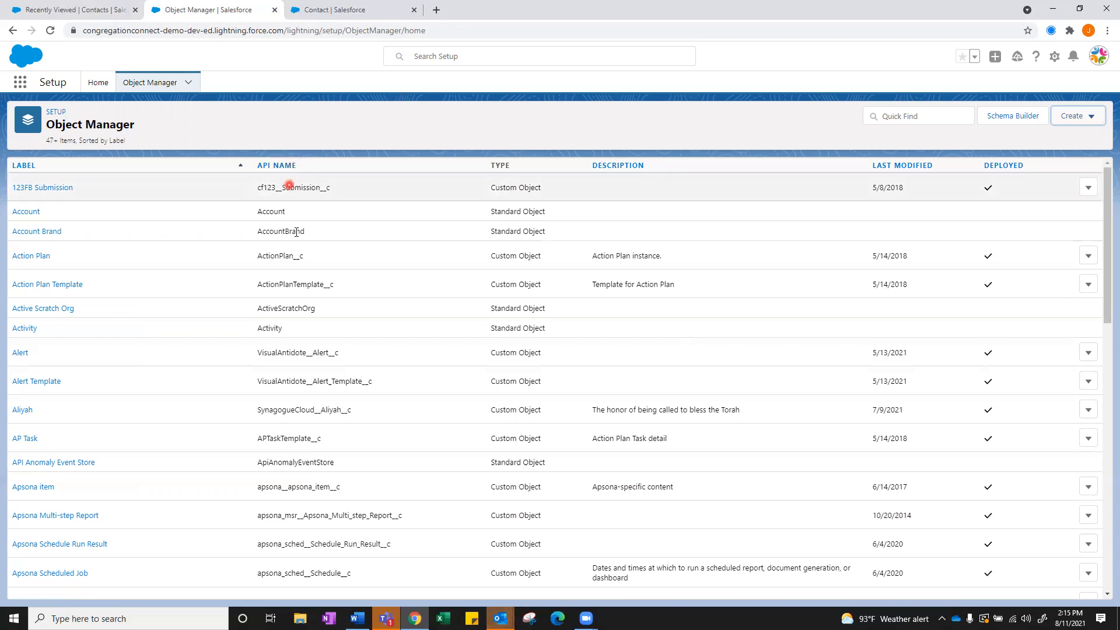
scroll(299, 461, "down", 1)
scroll(301, 437, "up", 1)
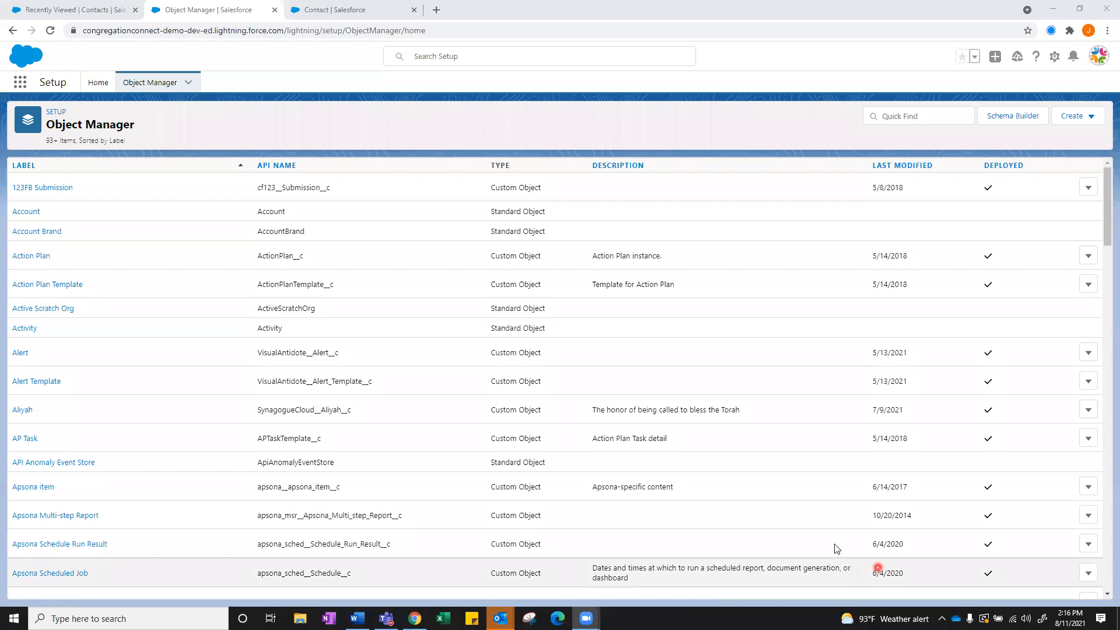
Open the Contact object from the object list and show its Fields & Relationships.
scroll(828, 476, "down", 5)
scroll(831, 478, "down", 5)
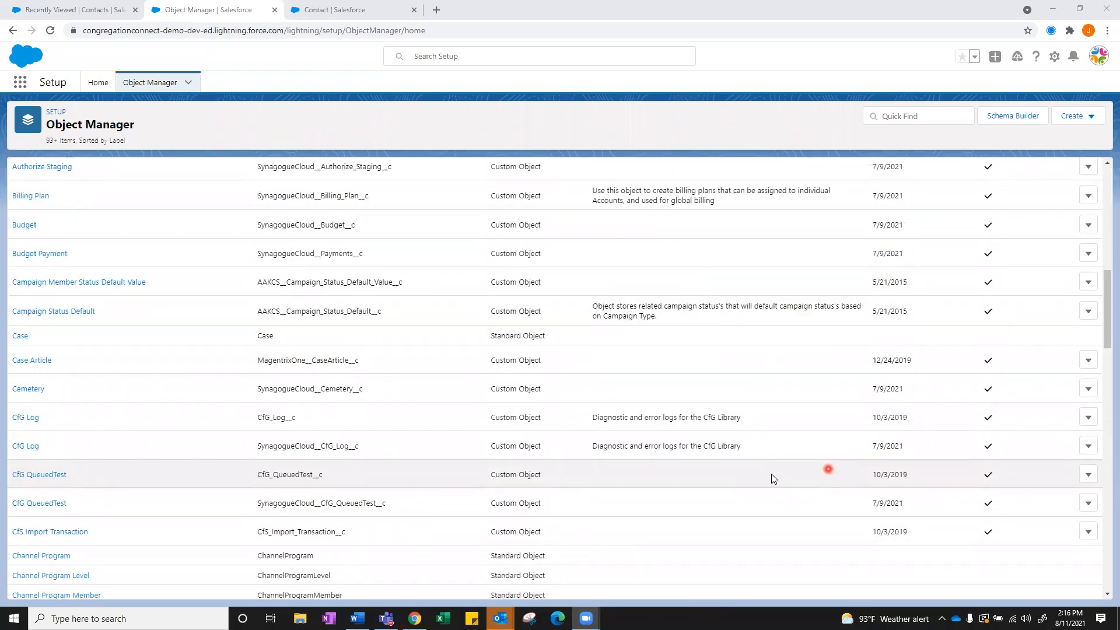
scroll(751, 467, "down", 5)
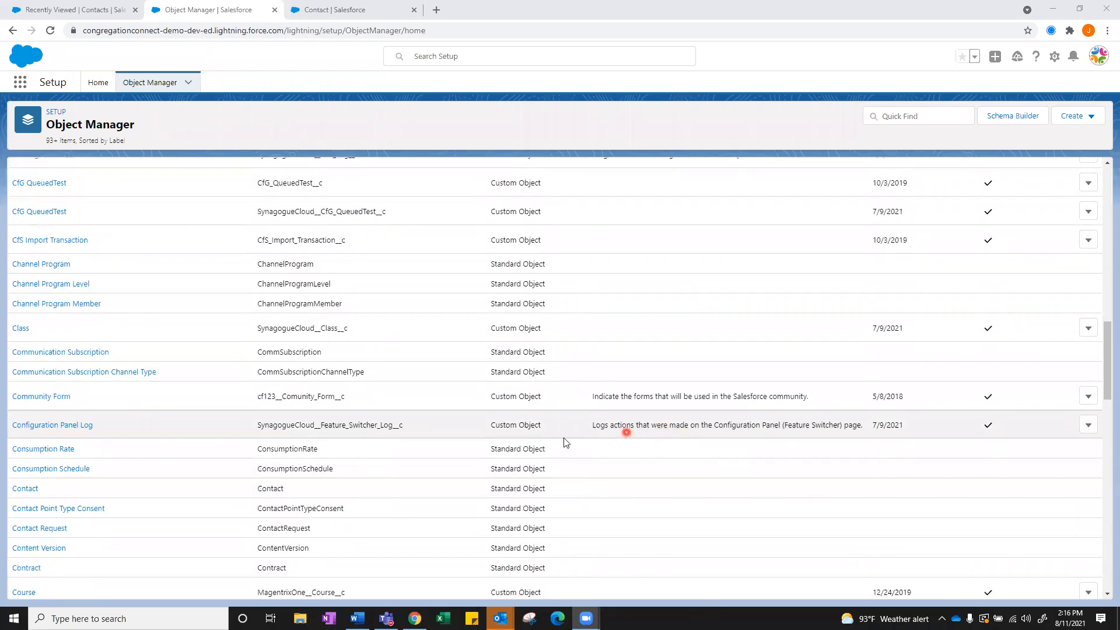
left_click(19, 489)
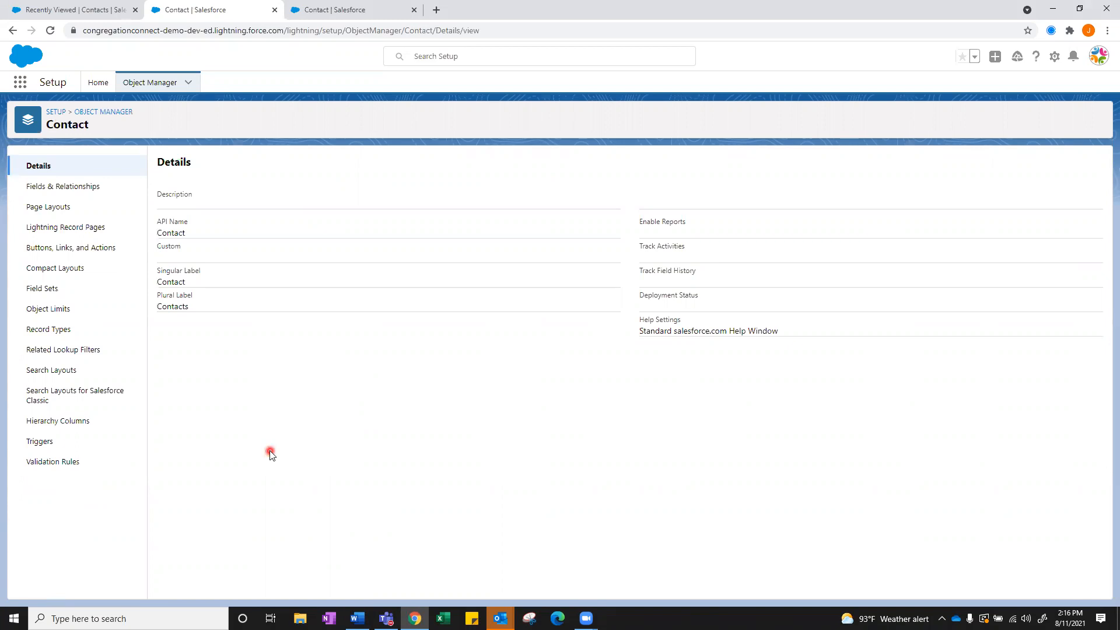
left_click(91, 186)
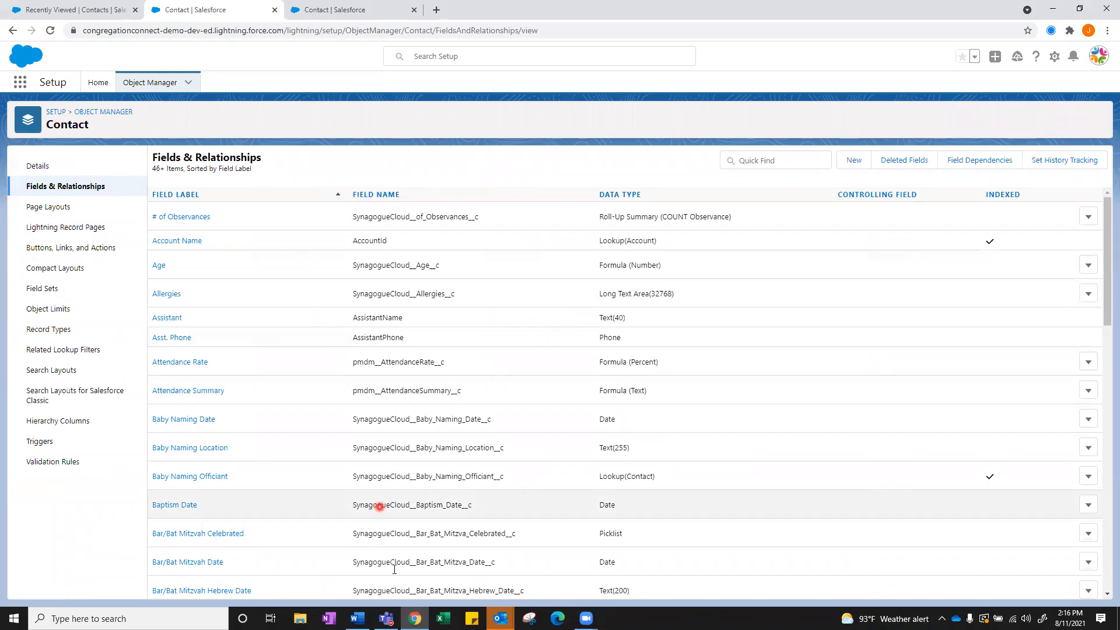
Search the Contact object's fields for "bar", and clear the search to restore the full field list.
mouse_move(427, 609)
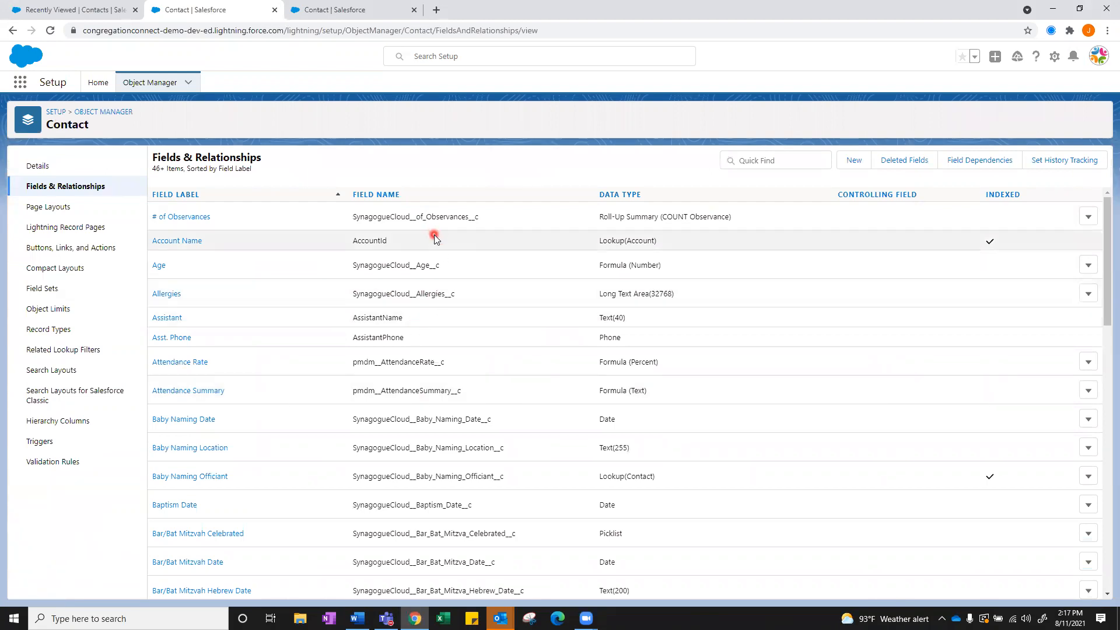
scroll(425, 255, "down", 1)
scroll(429, 260, "up", 1)
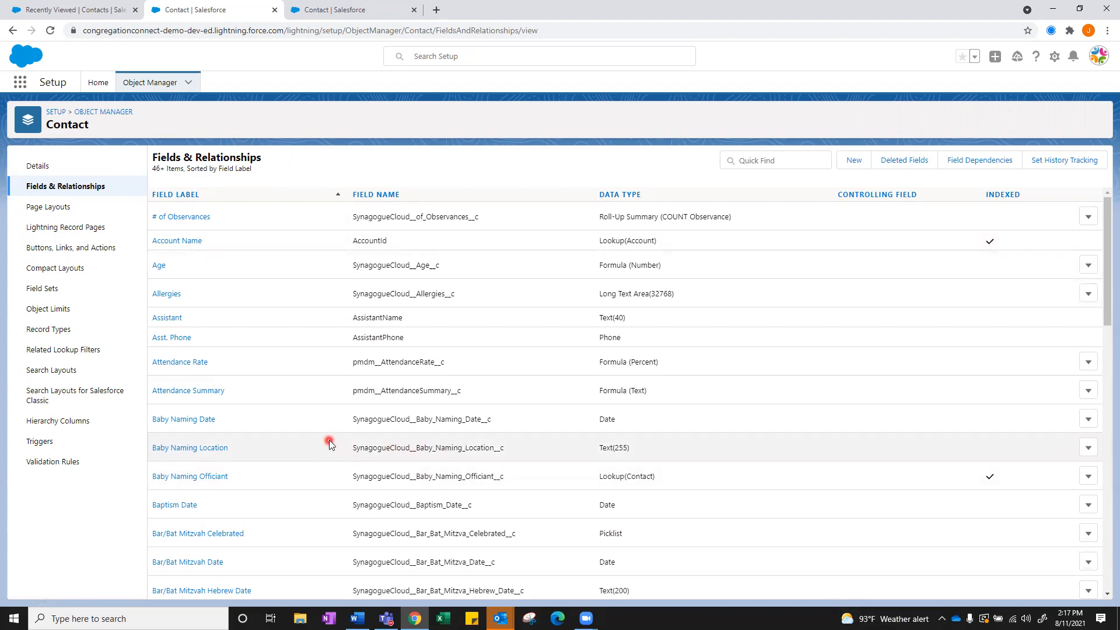
left_click(774, 163)
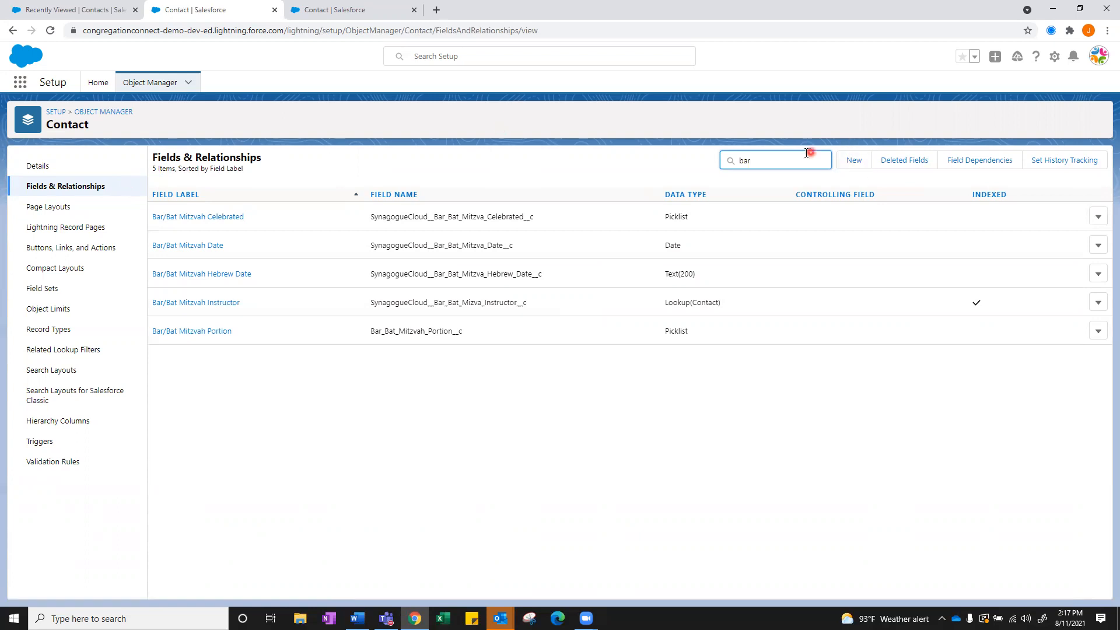
key("BackSpace")
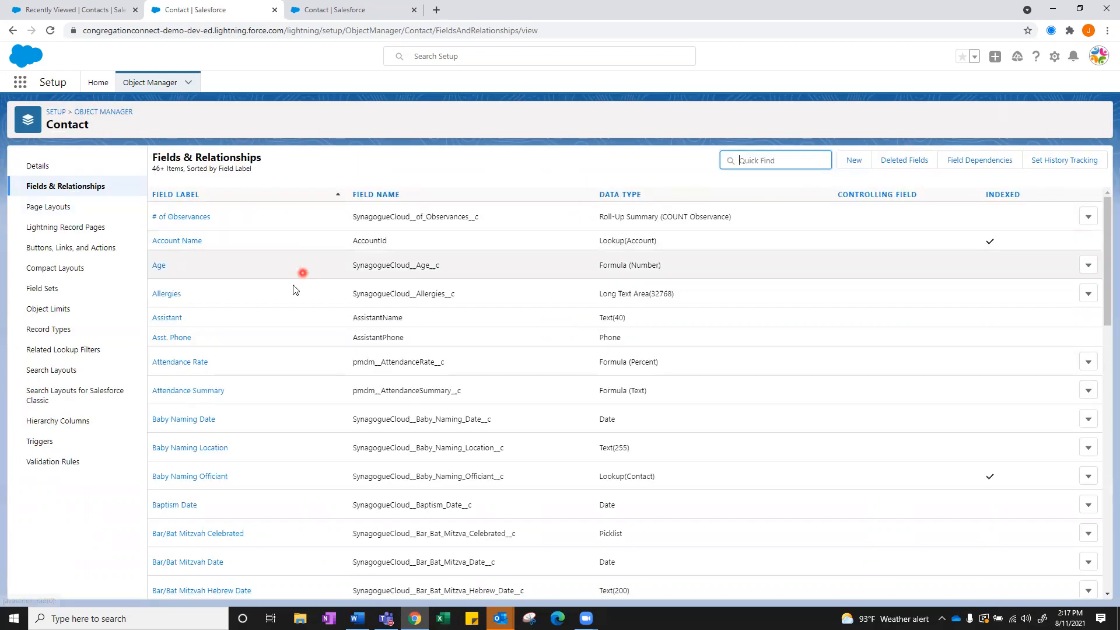
Skim the Contact field labels, names and data types through Date of Death, and return to the start of the list.
scroll(295, 287, "down", 2)
scroll(293, 286, "down", 15)
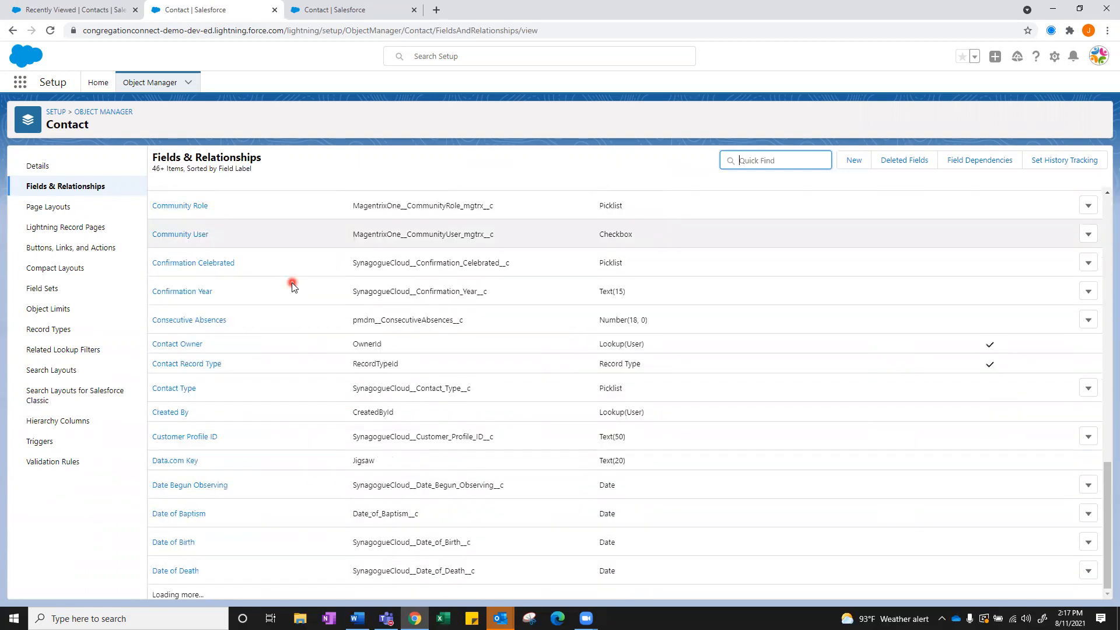
scroll(289, 282, "up", 5)
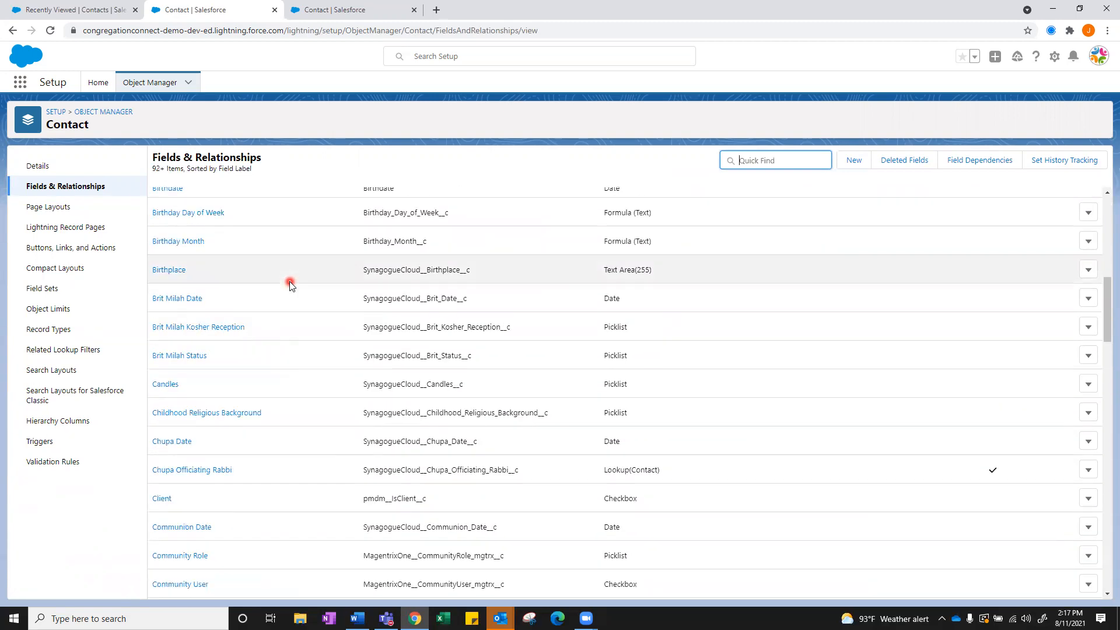
scroll(290, 282, "up", 10)
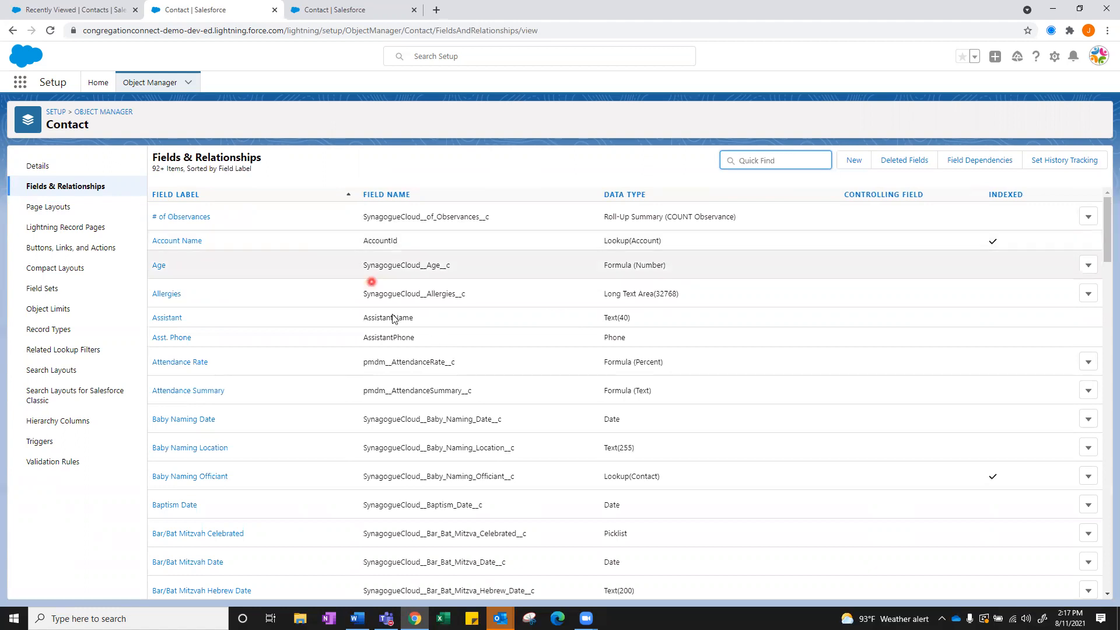
Open the history tracking settings for Contact fields and review which fields can be tracked, including the Track changes only section.
left_click(1057, 163)
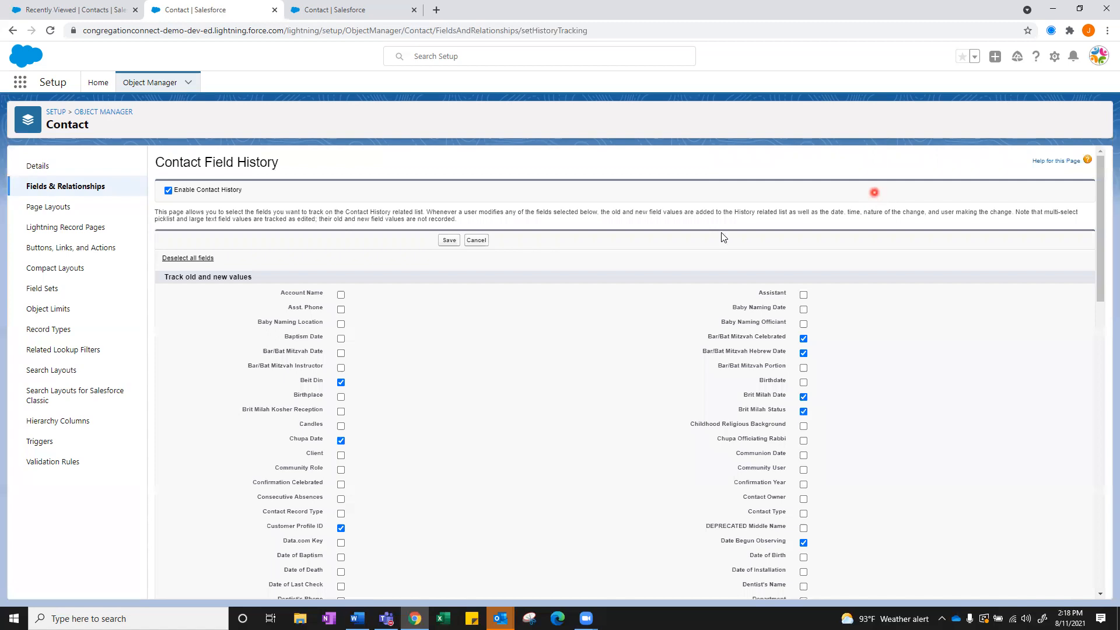
scroll(551, 365, "down", 6)
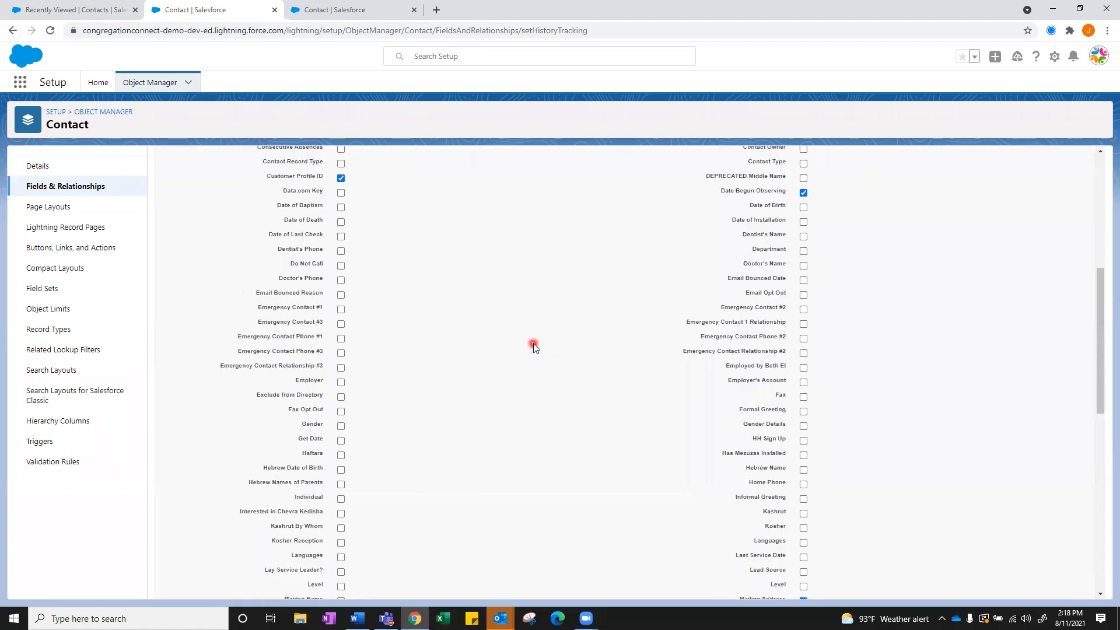
scroll(533, 345, "down", 7)
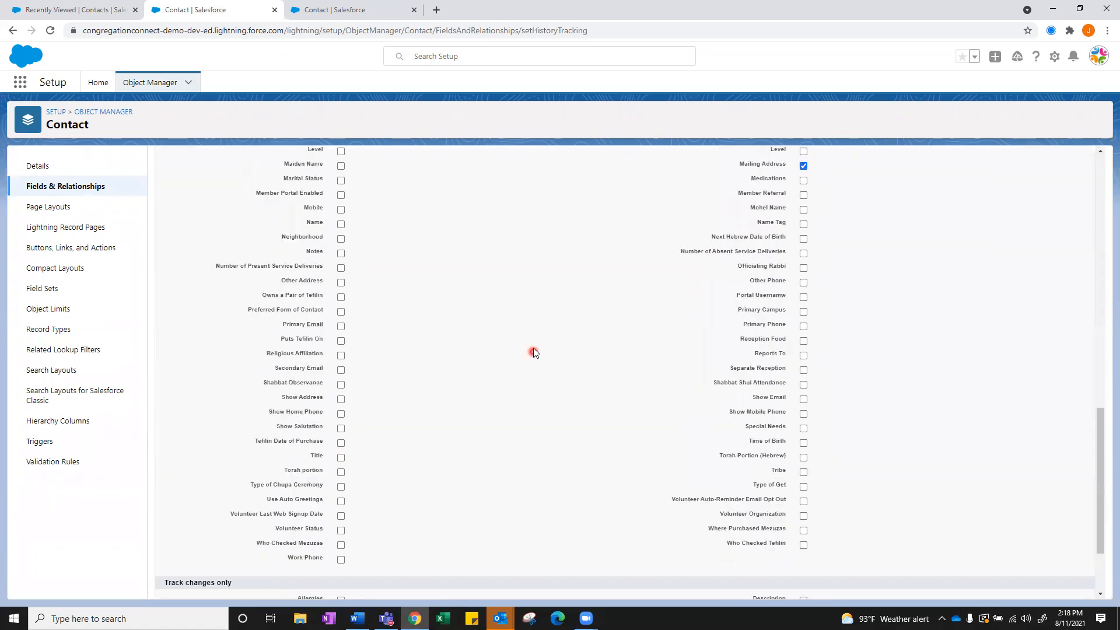
scroll(533, 348, "up", 8)
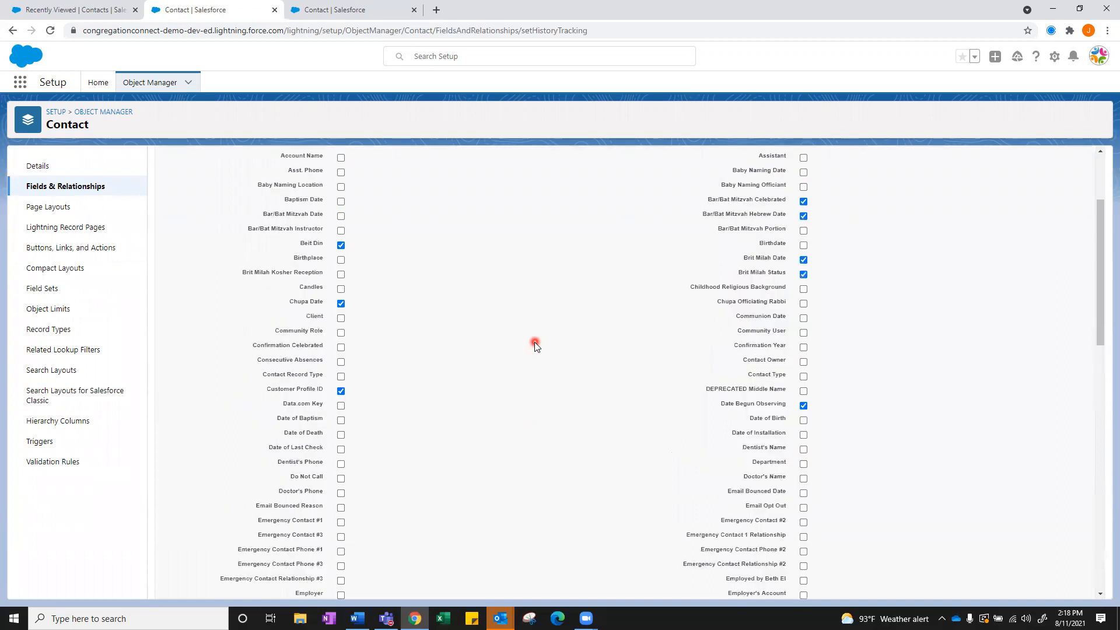
scroll(534, 342, "up", 2)
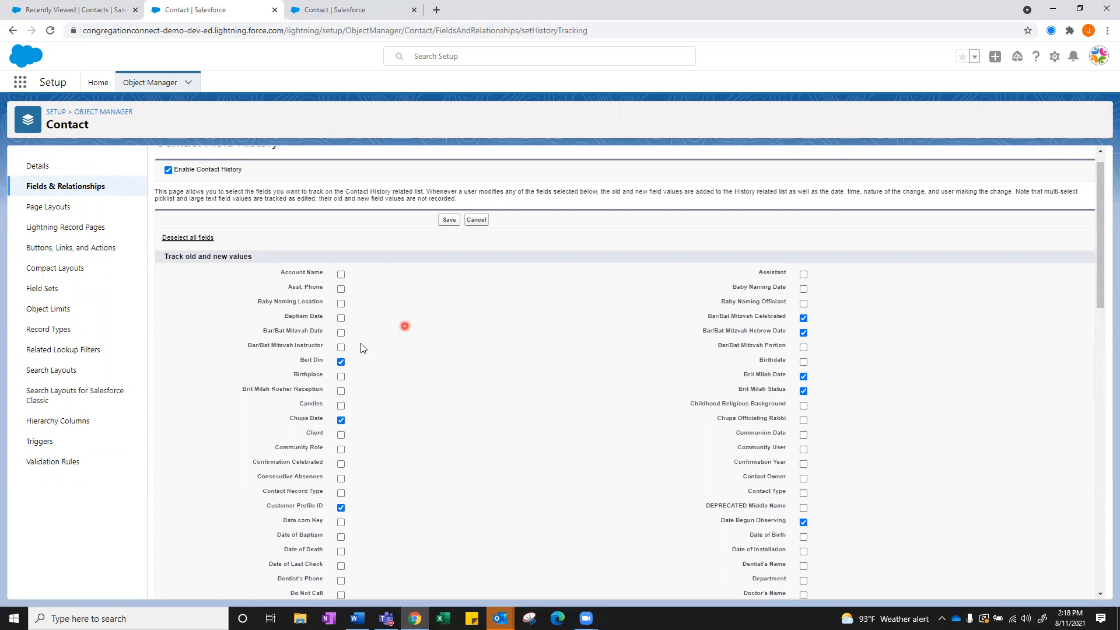
scroll(379, 342, "up", 1)
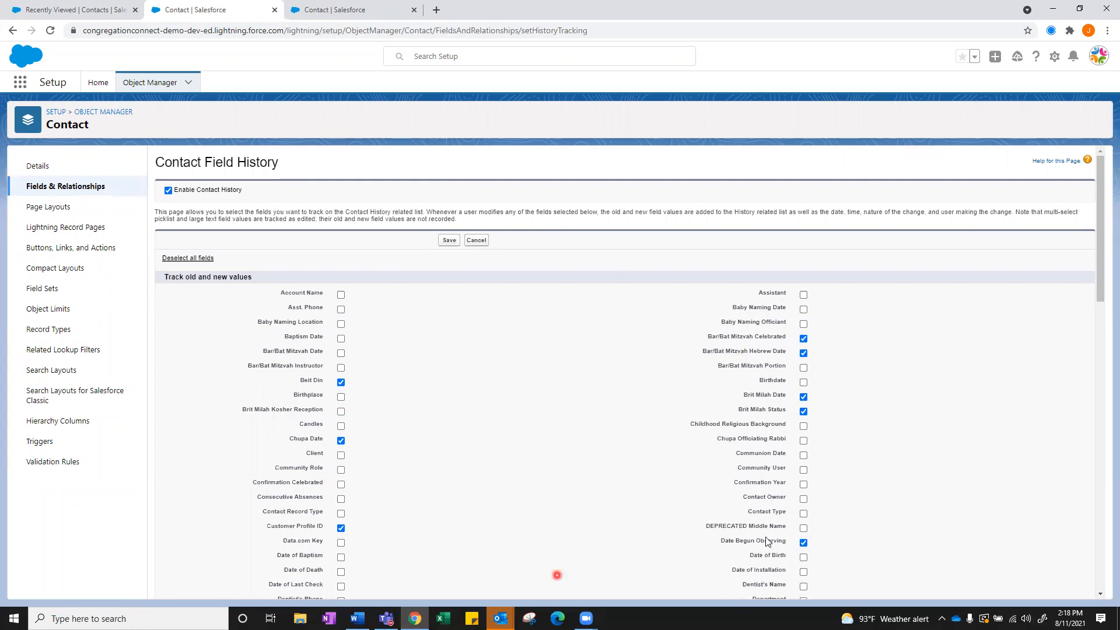
scroll(502, 532, "down", 10)
scroll(532, 539, "down", 7)
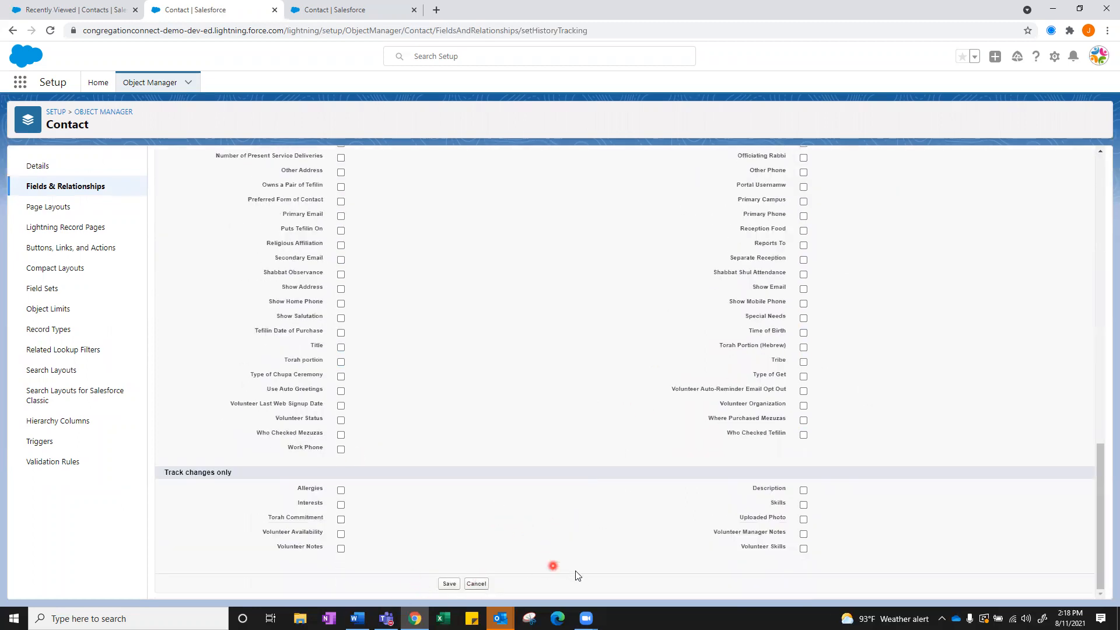
scroll(615, 530, "up", 15)
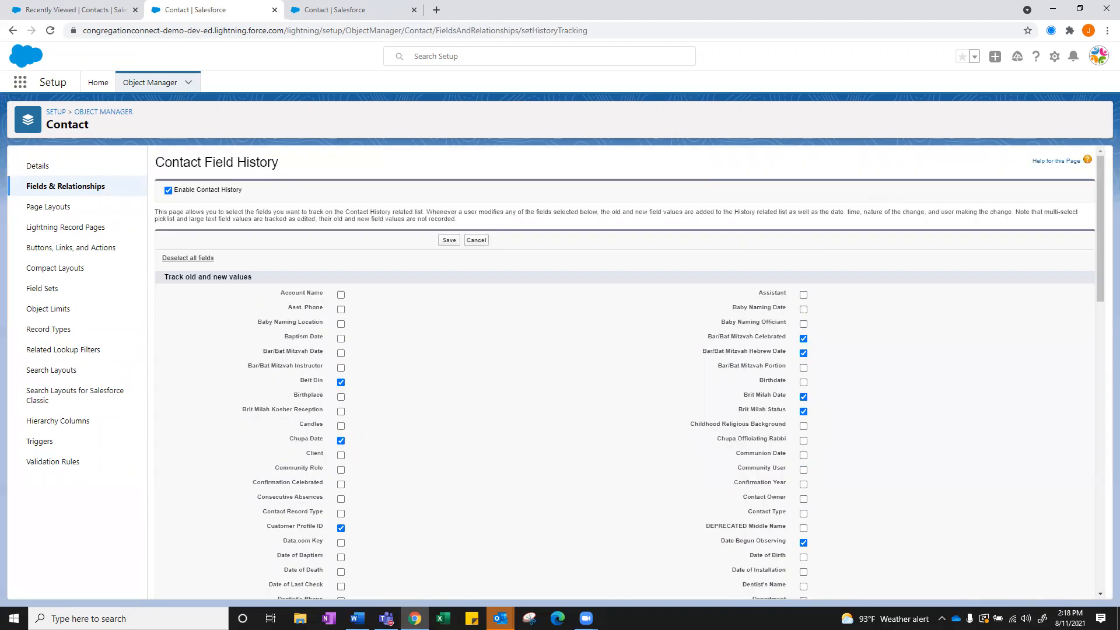
Return to Contact's Fields & Relationships, start a new custom field, and view the available data types at a larger page zoom.
left_click(13, 30)
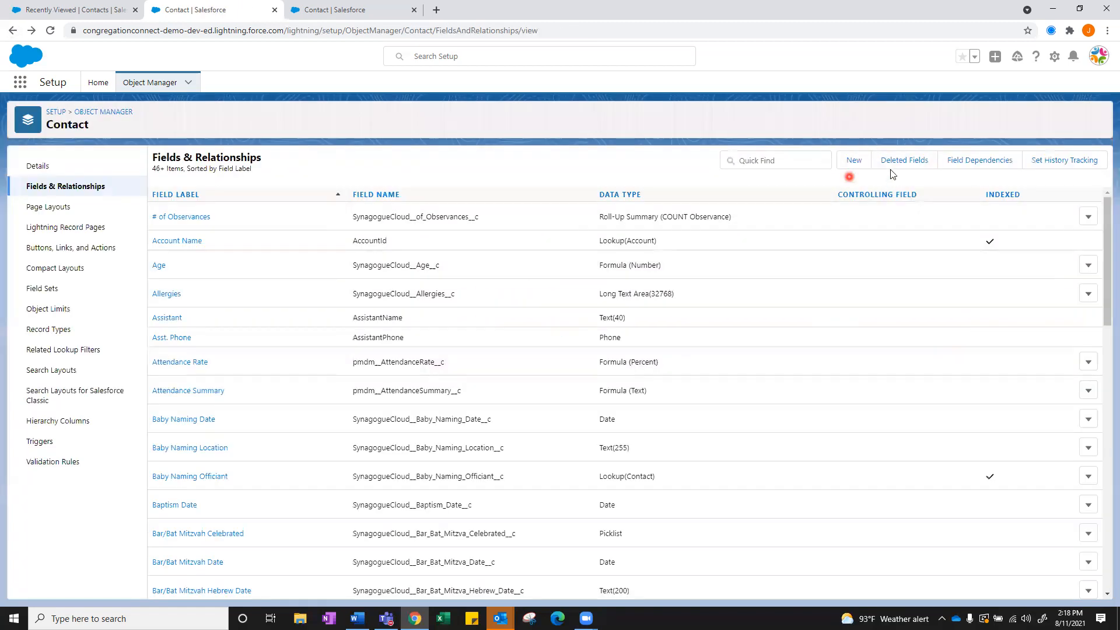
left_click(851, 168)
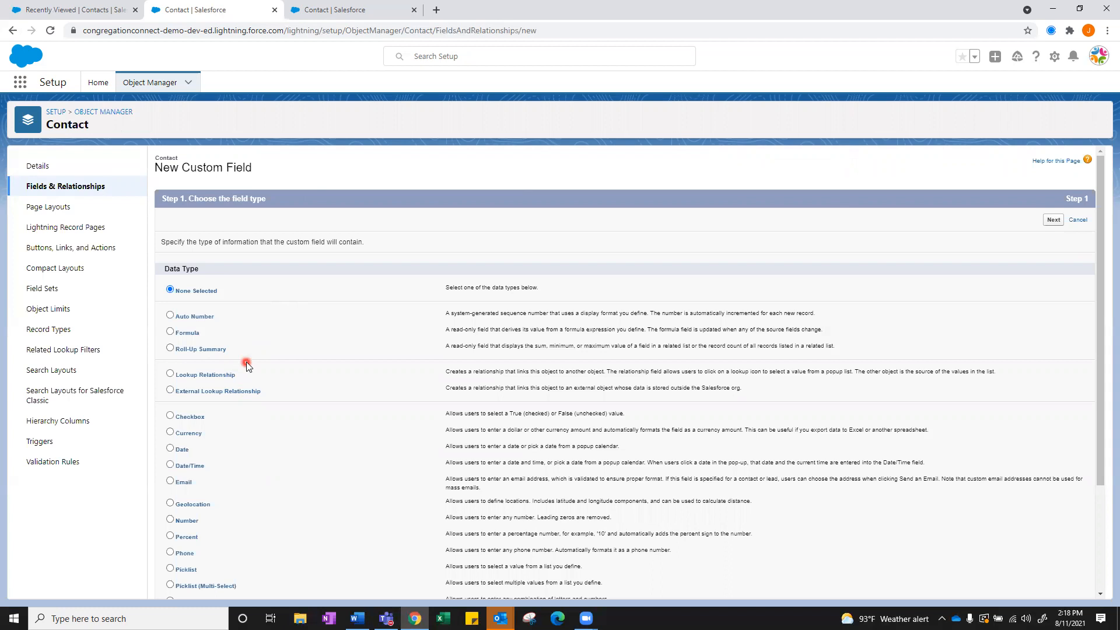
scroll(211, 240, "down", 1)
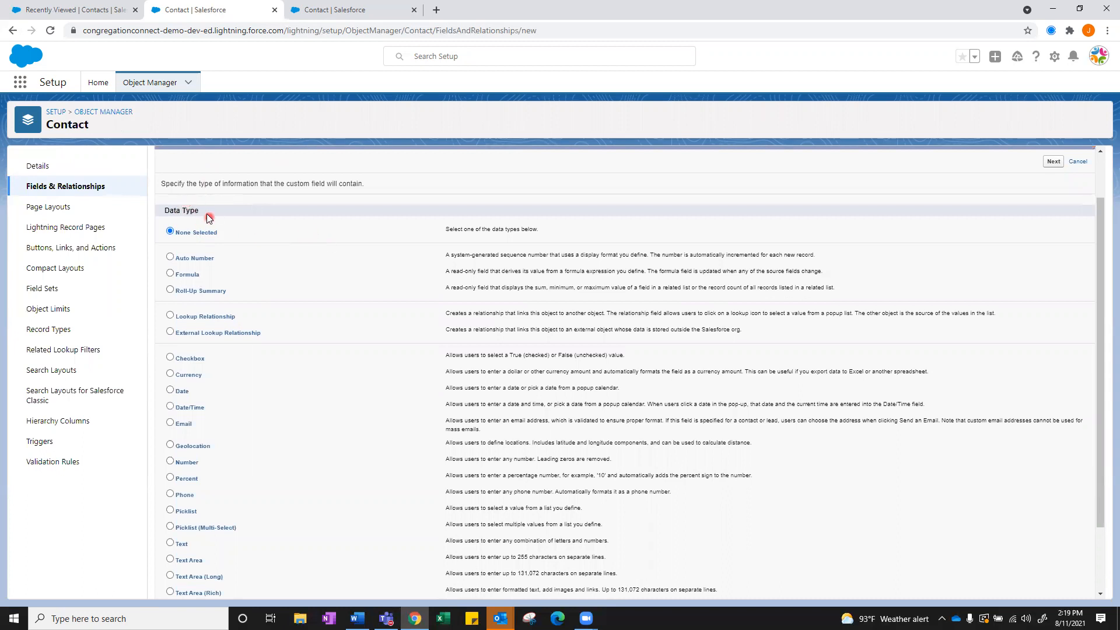
scroll(295, 291, "down", 1)
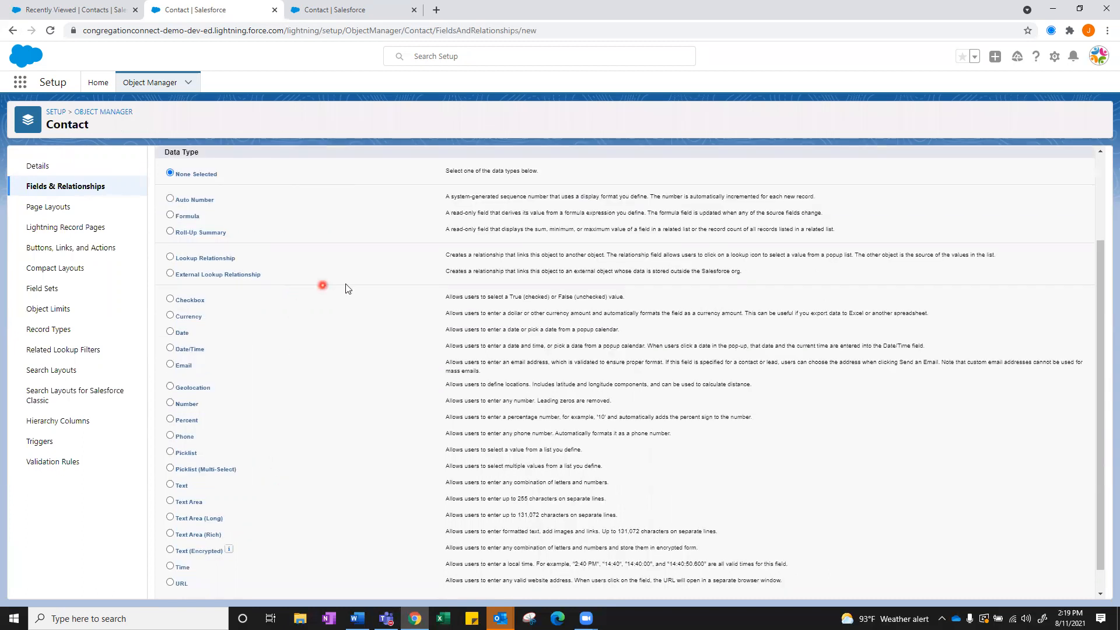
key("ctrl+plus")
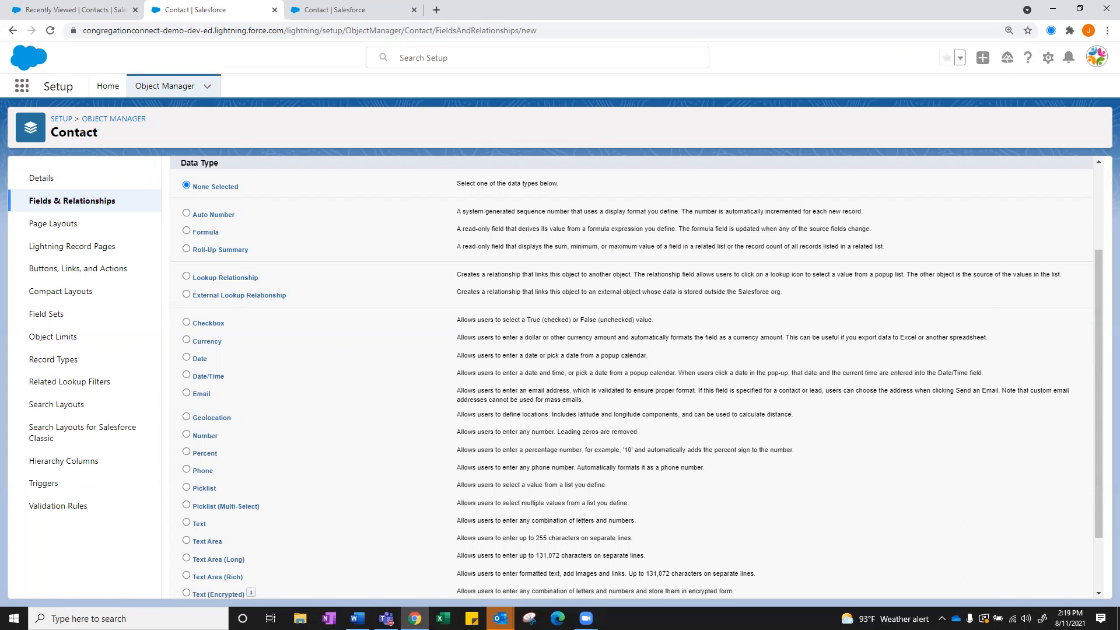
Read through the descriptions of the custom field data types, from Checkbox down to URL.
key("alt+Tab")
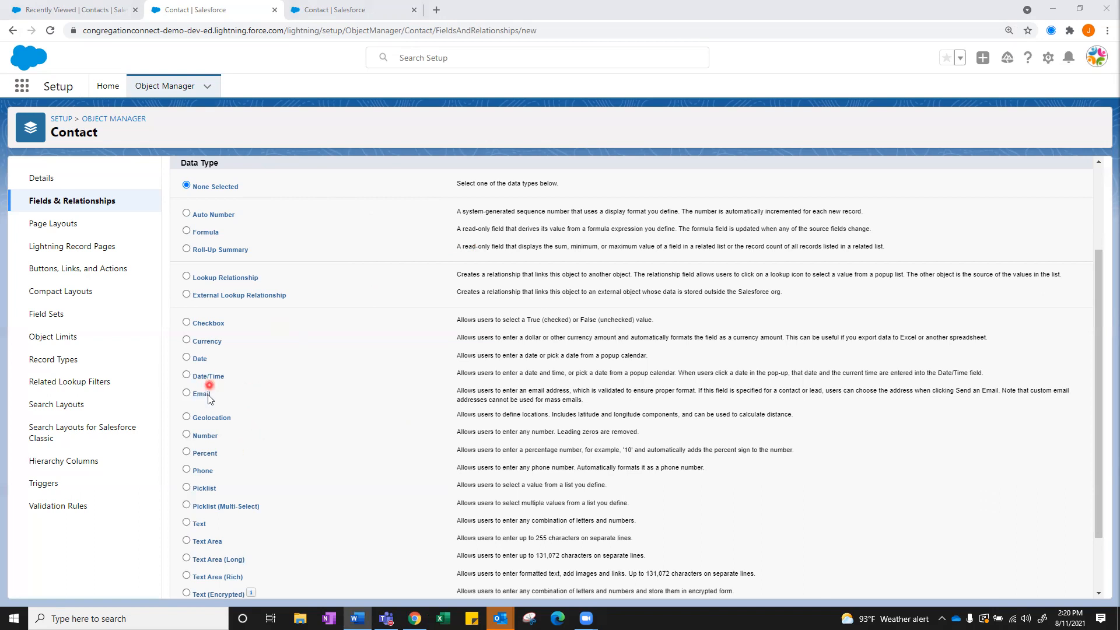
scroll(213, 425, "down", 1)
scroll(213, 419, "up", 1)
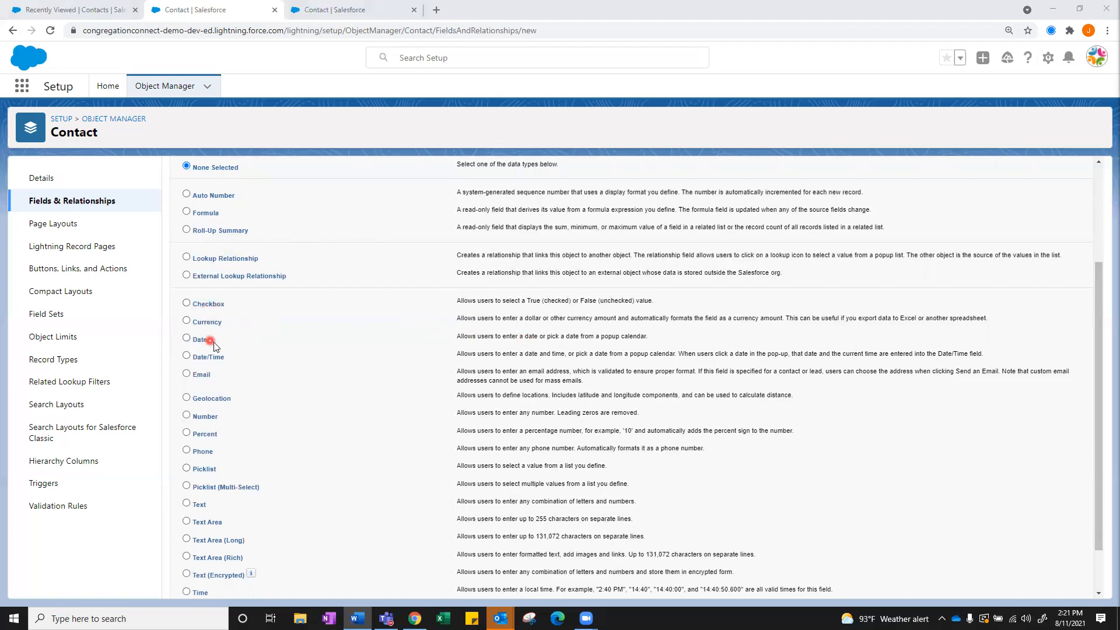
scroll(302, 377, "down", 1)
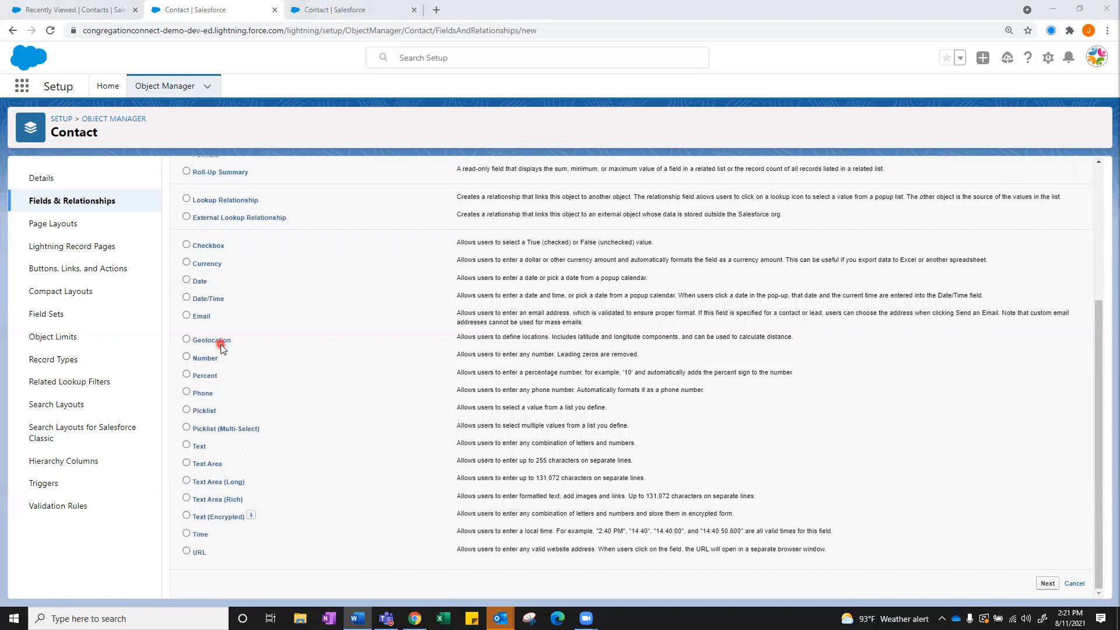
left_click(192, 461)
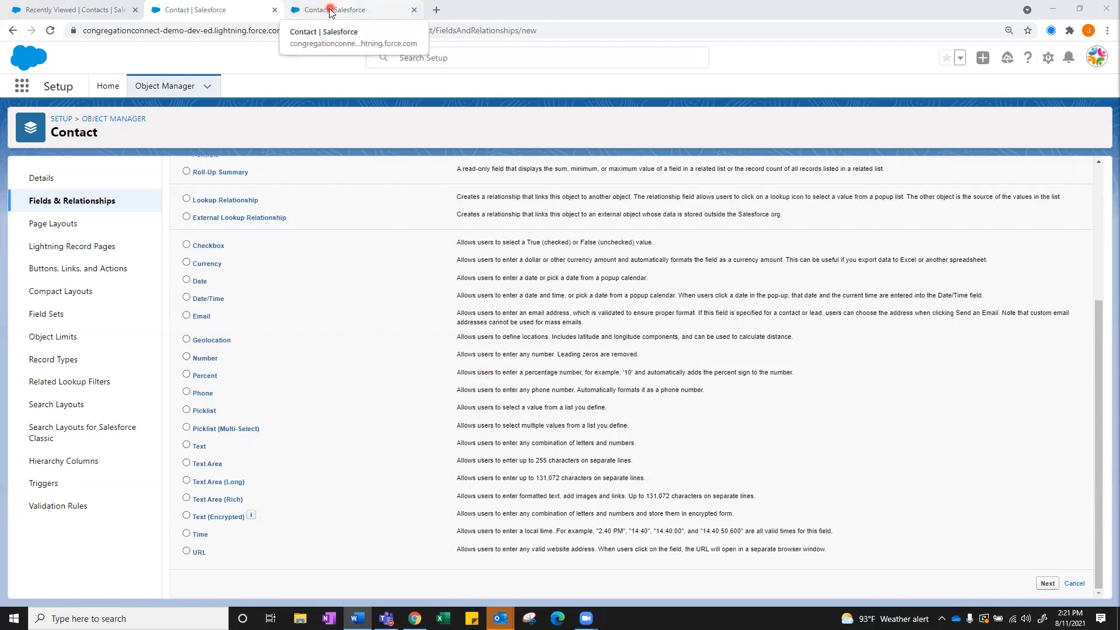
Open the first contact in the Recently Viewed contacts list and examine the field types in its details, down to Marital Information.
left_click(74, 11)
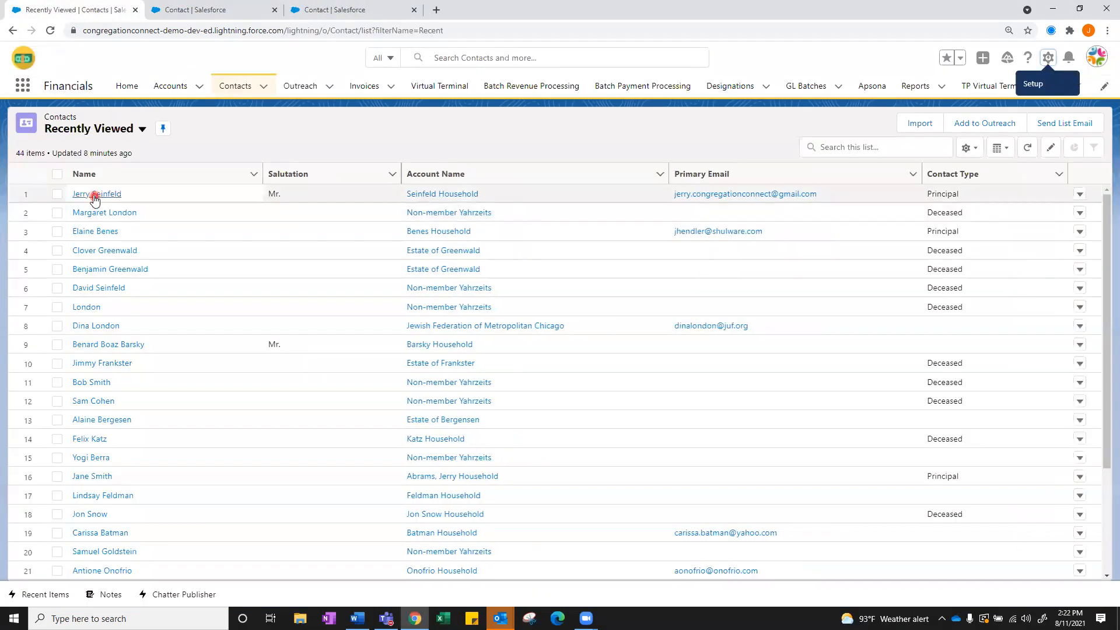
left_click(94, 193)
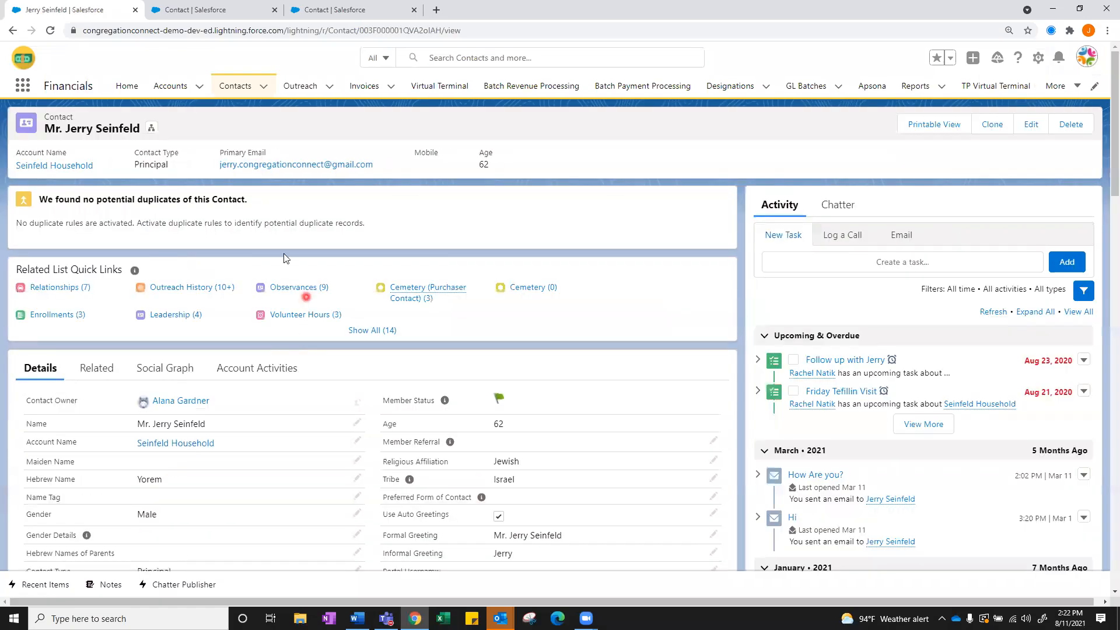
scroll(115, 355, "down", 3)
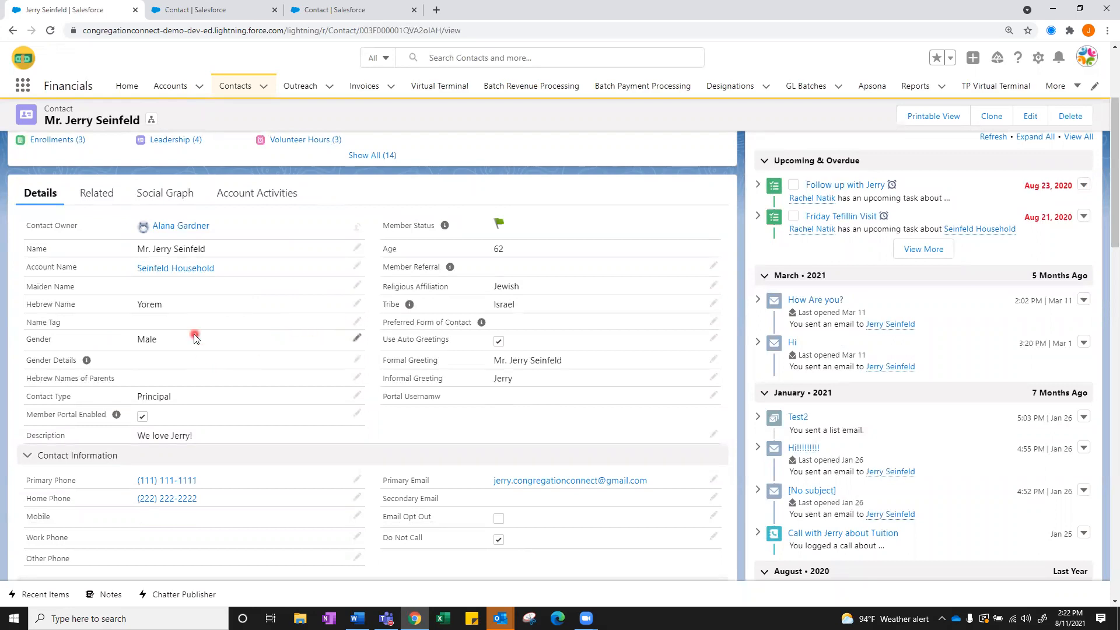
scroll(193, 336, "down", 1)
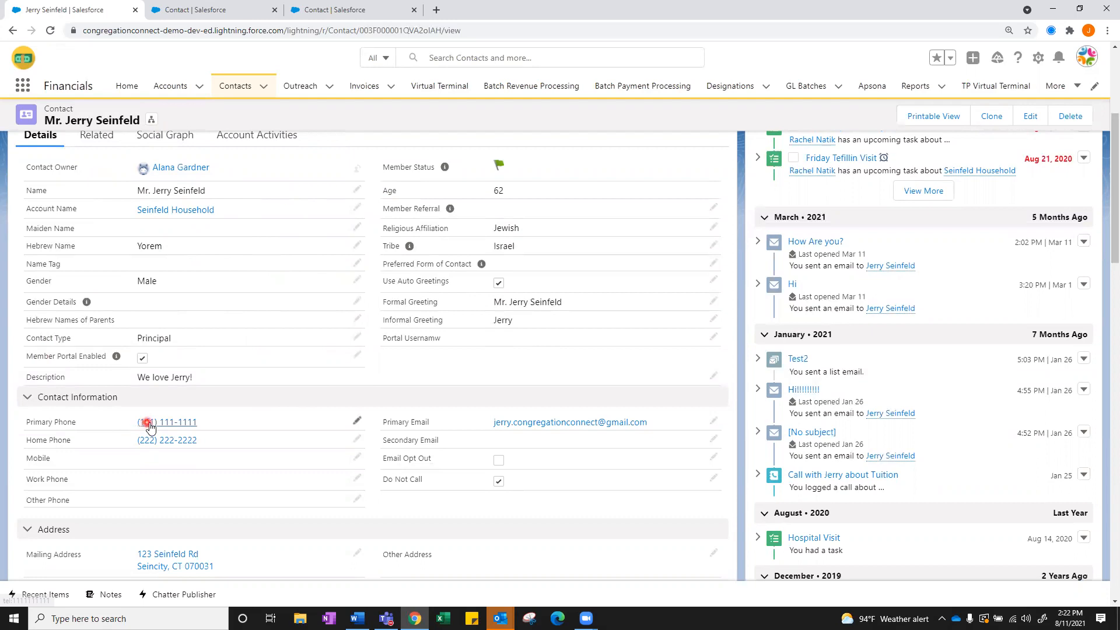
scroll(261, 429, "down", 2)
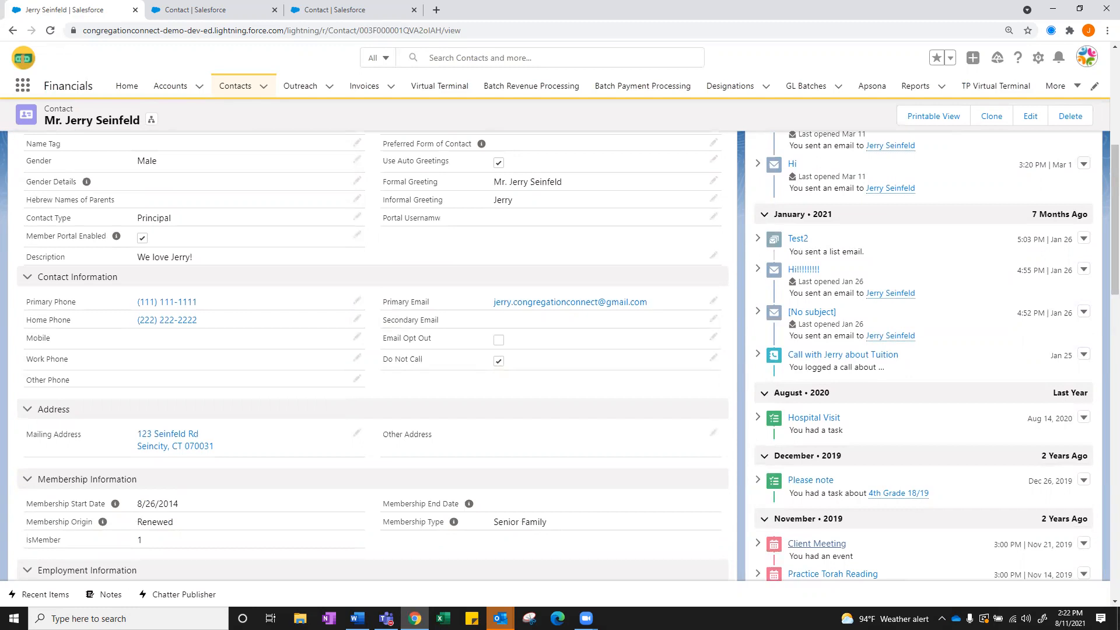
scroll(300, 478, "down", 1)
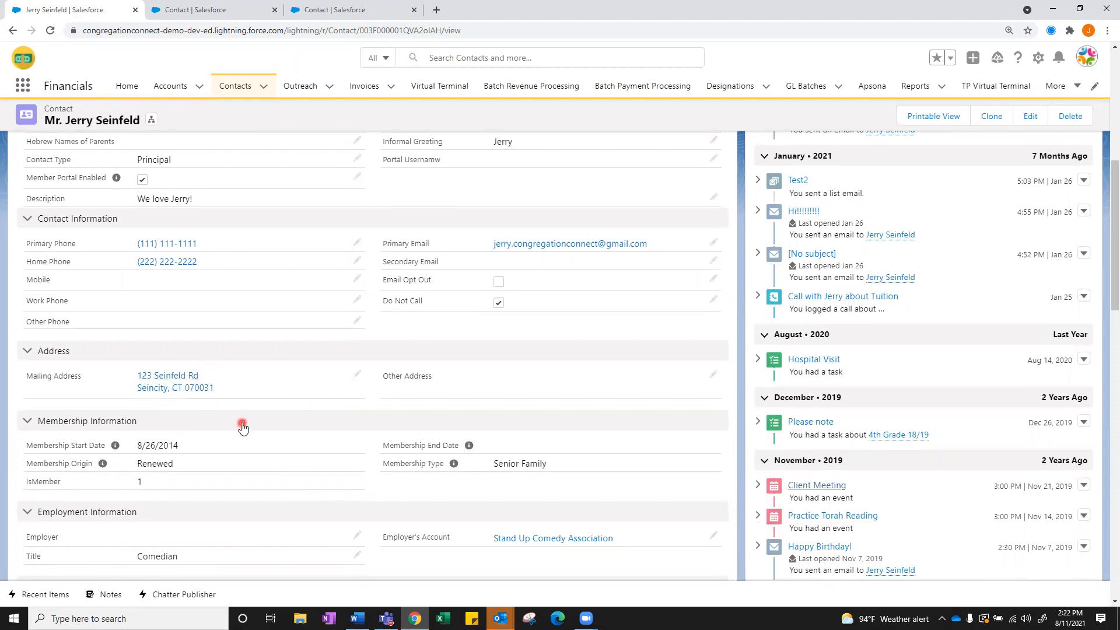
scroll(140, 533, "down", 5)
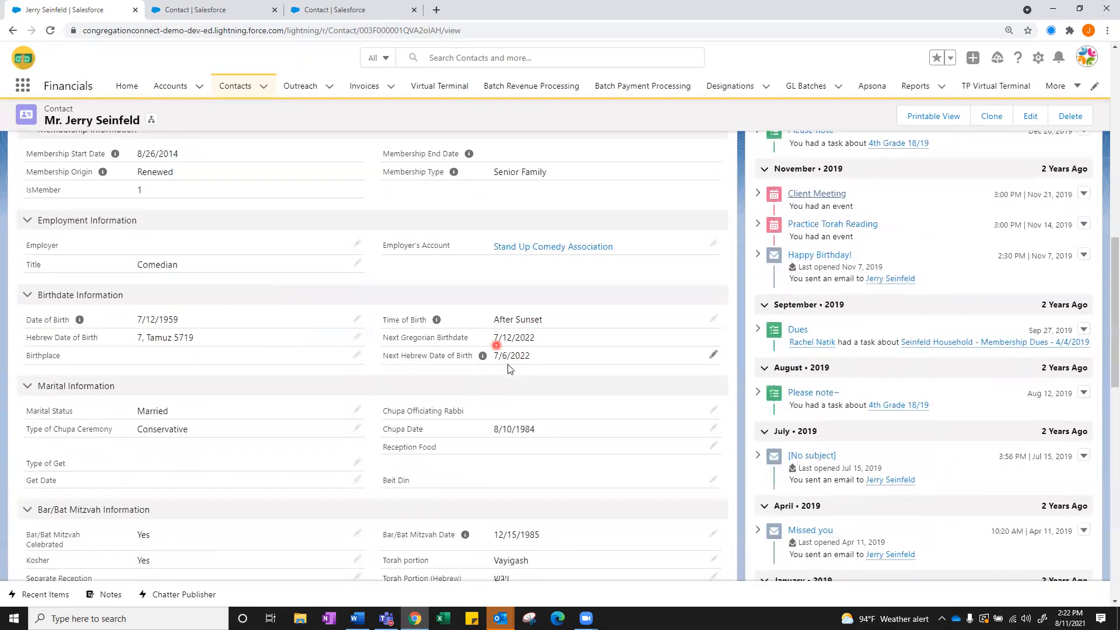
scroll(199, 369, "down", 1)
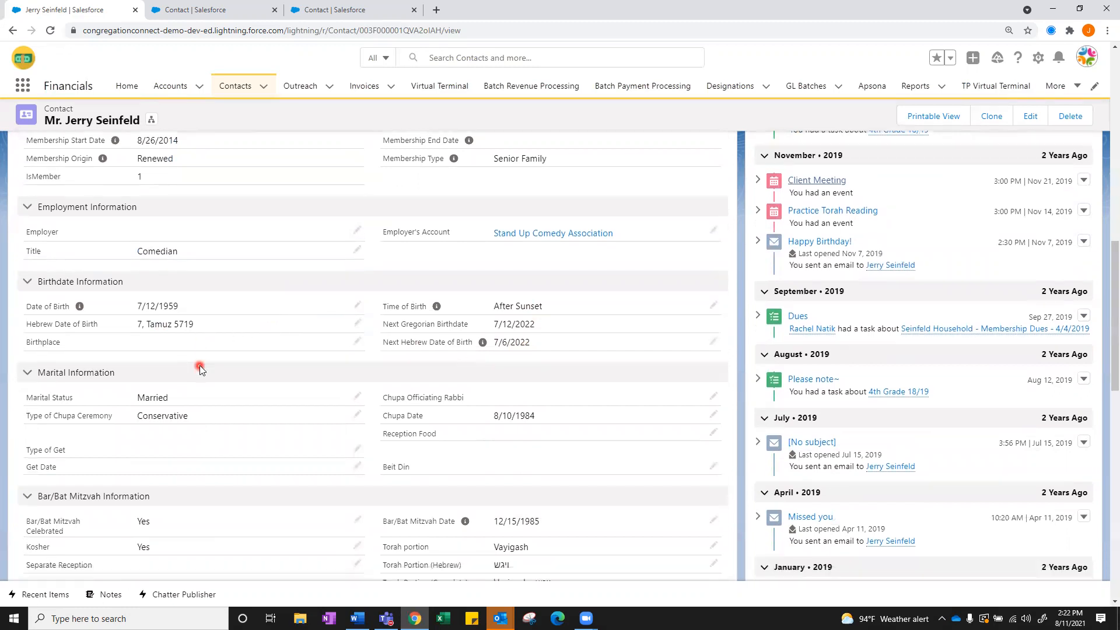
Open the contact's Marital Status for editing, check its picklist options, and close the list without choosing another value.
scroll(199, 369, "down", 2)
left_click(357, 344)
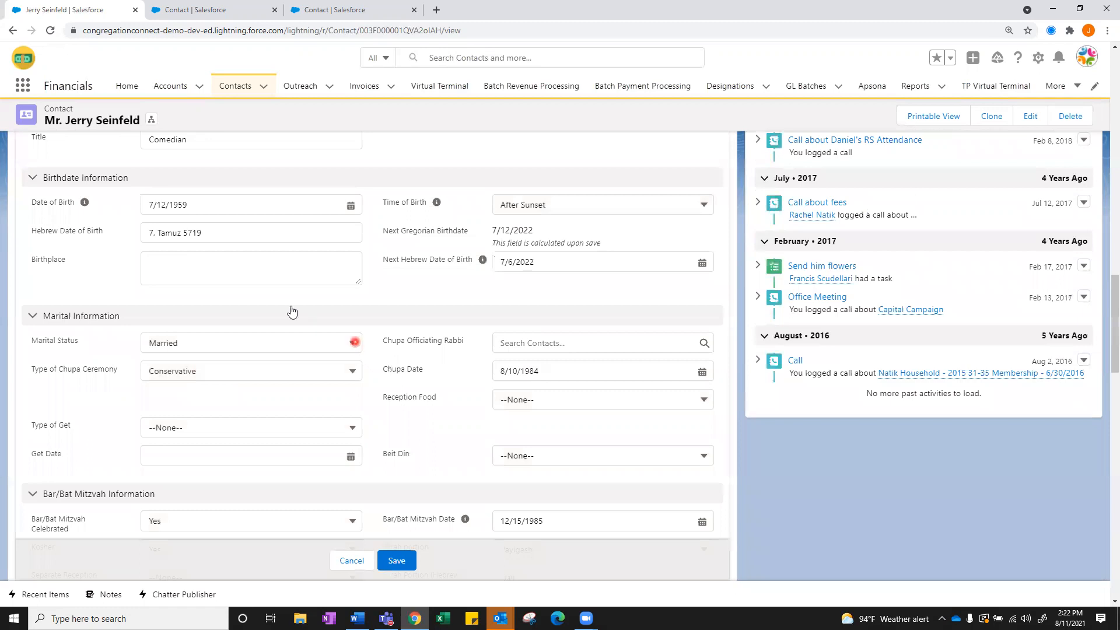
left_click(315, 346)
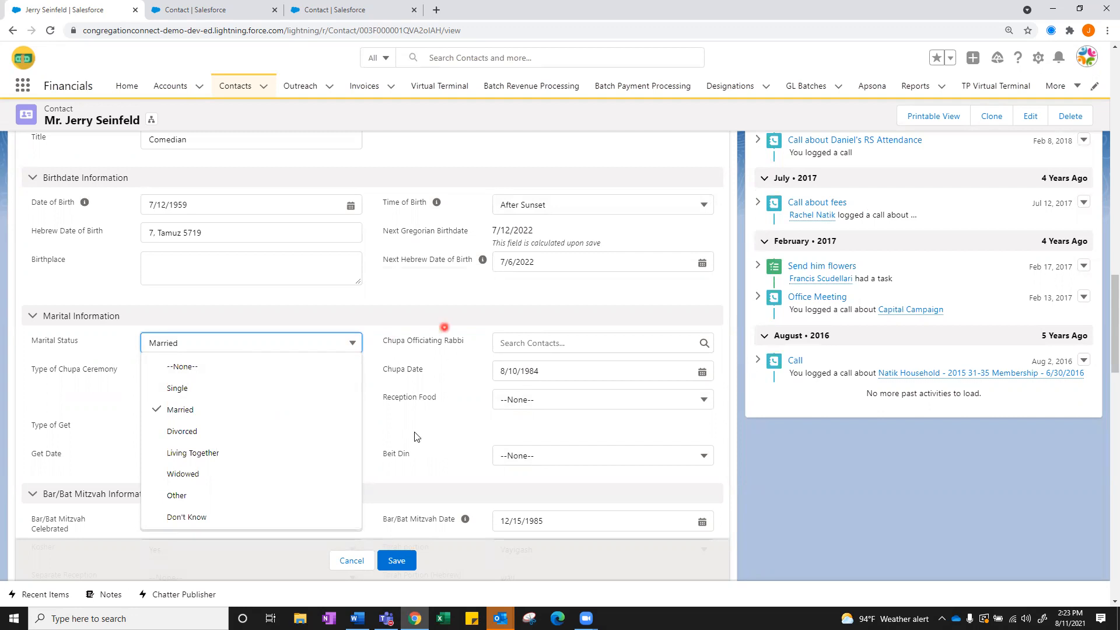
left_click(393, 303)
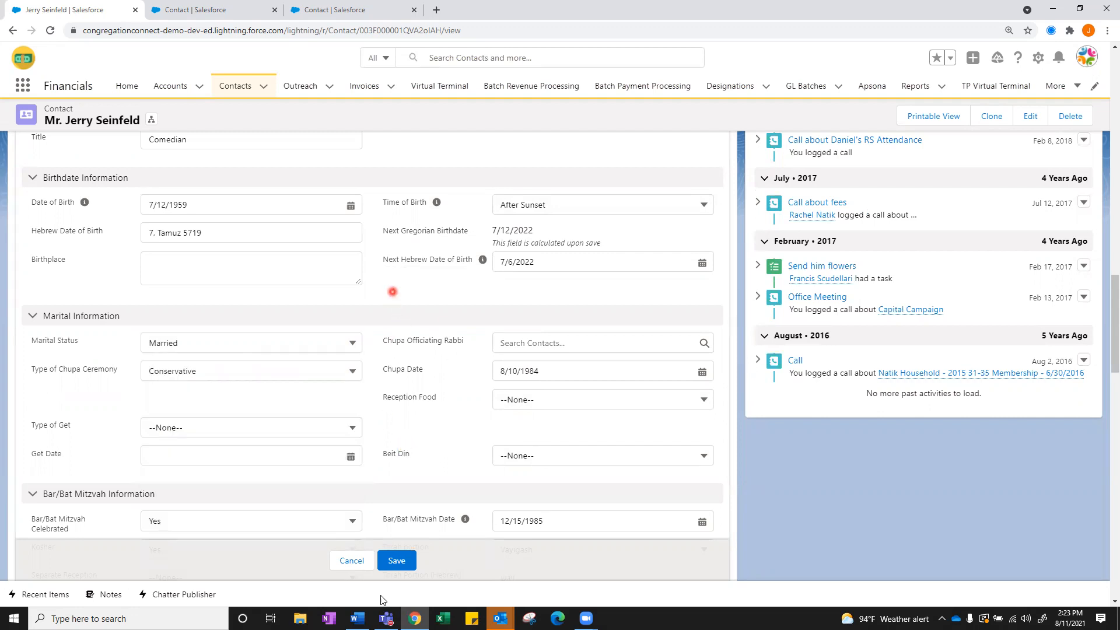
Cancel editing the contact record and return to the data type choices for Contact's new custom field.
left_click(351, 560)
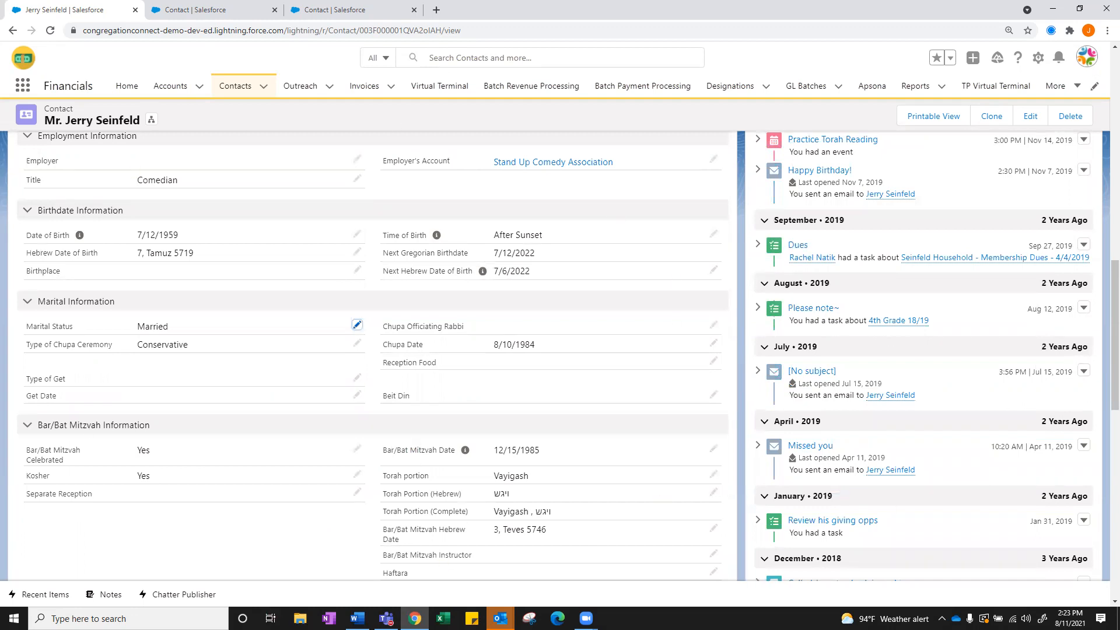
key("alt+Tab")
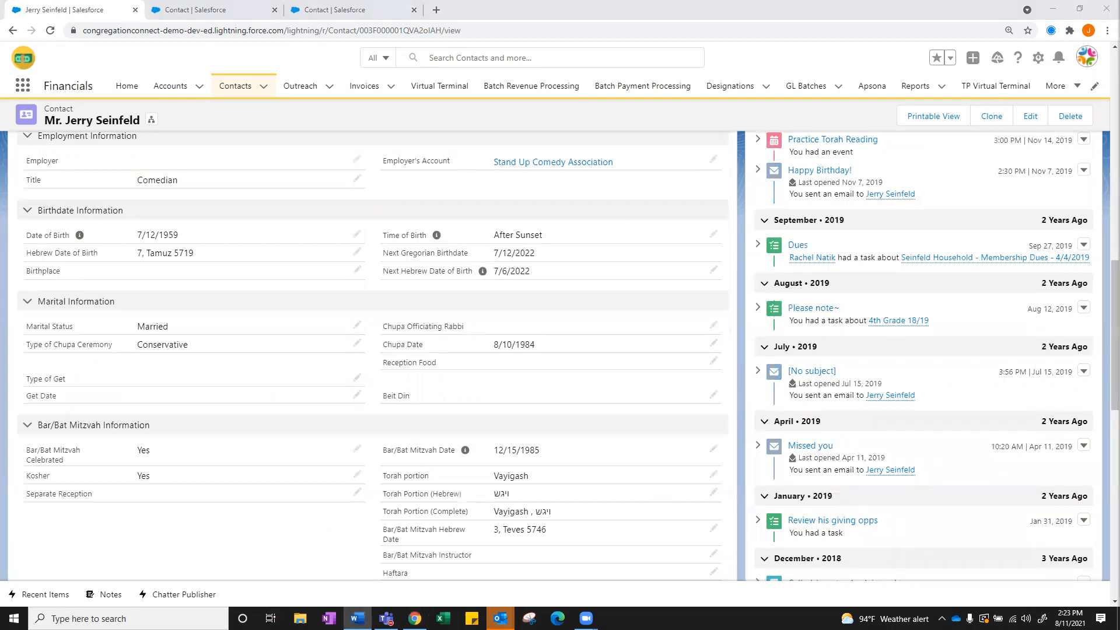
left_click(326, 10)
left_click(205, 16)
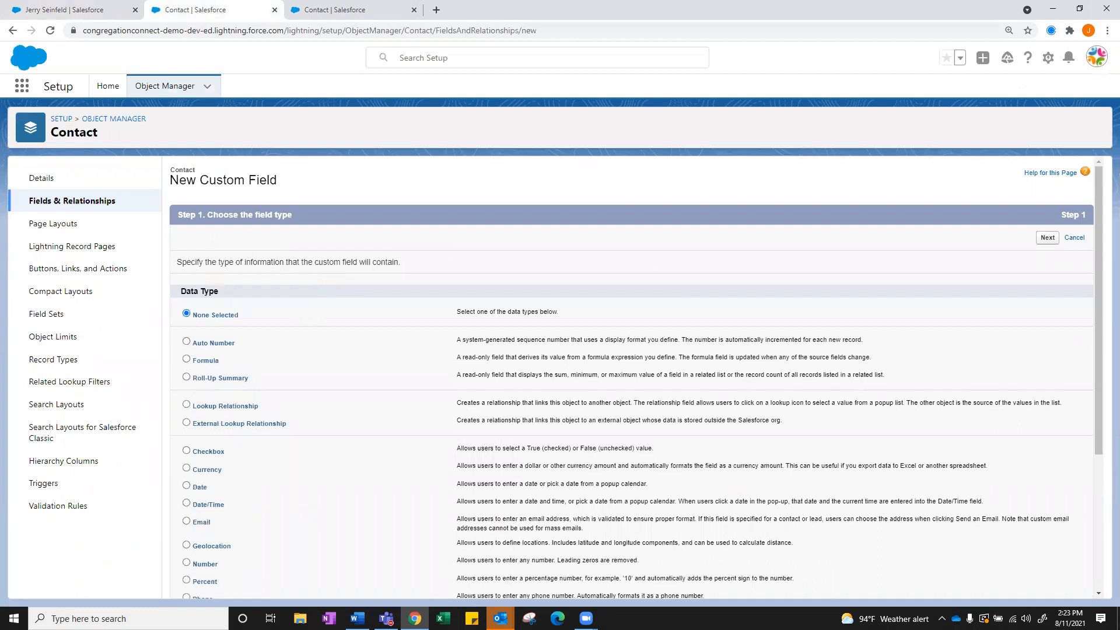
key("alt+Tab")
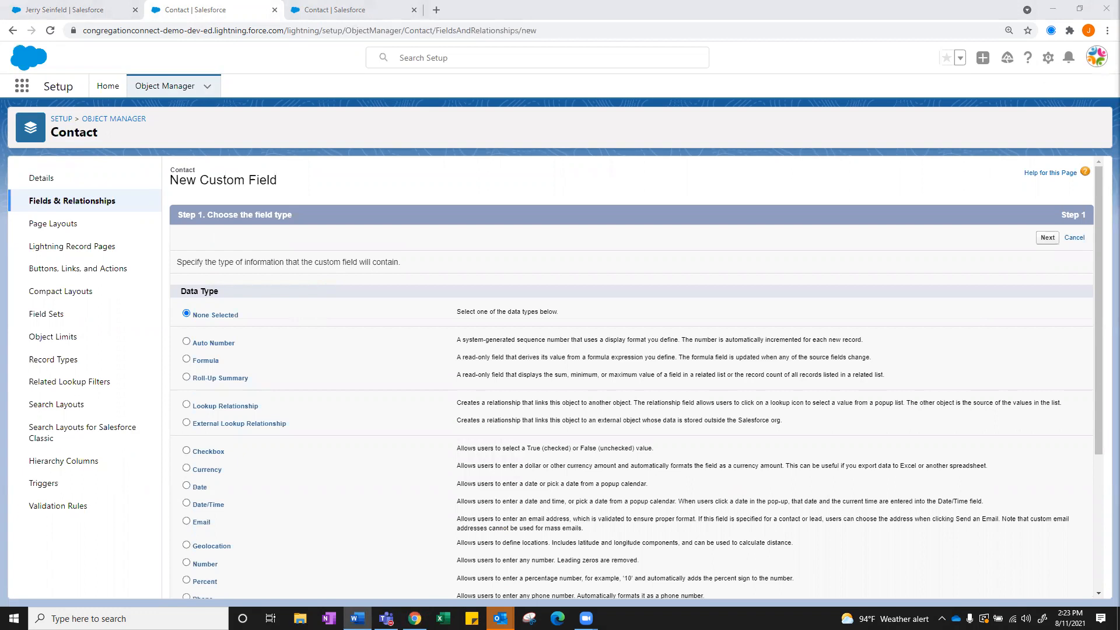
Choose Checkbox as the new Contact field's data type and continue to its details.
scroll(171, 344, "down", 2)
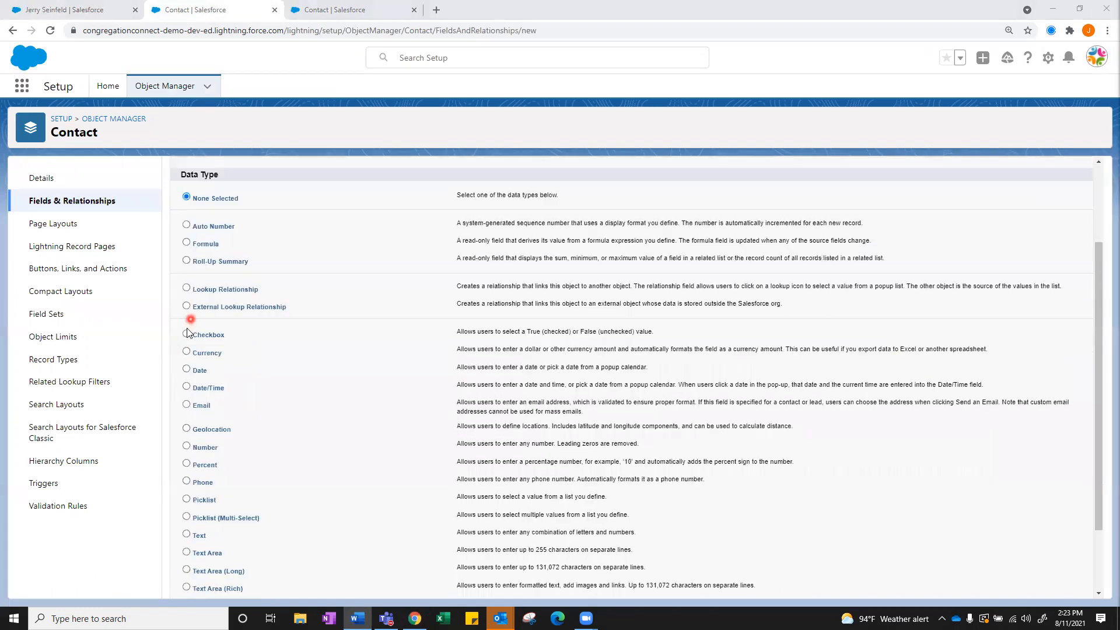
left_click(187, 334)
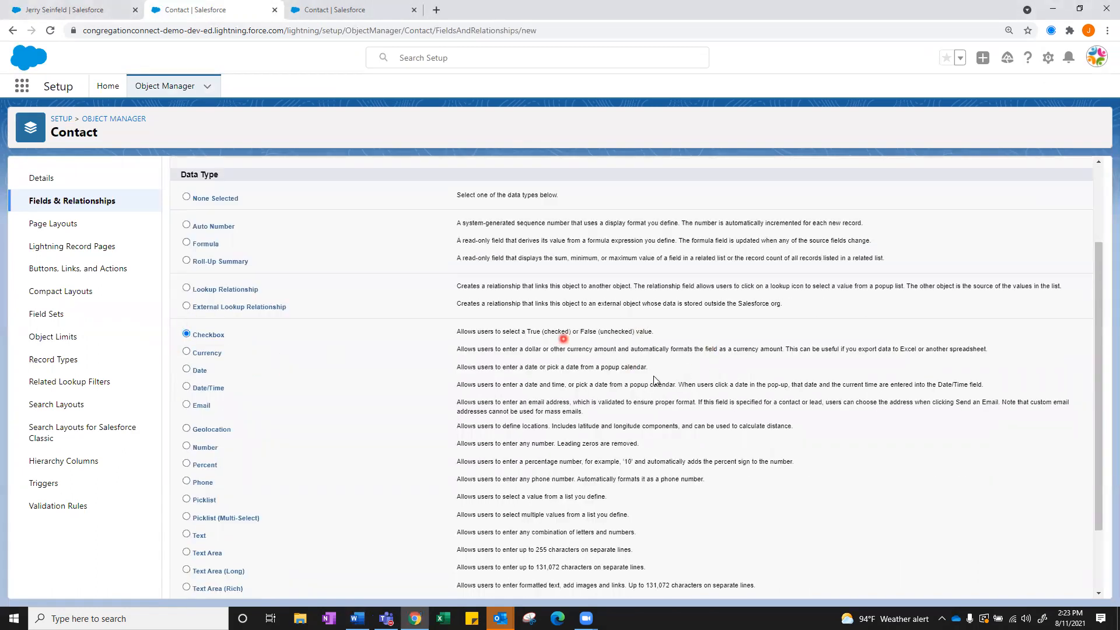
scroll(467, 379, "down", 2)
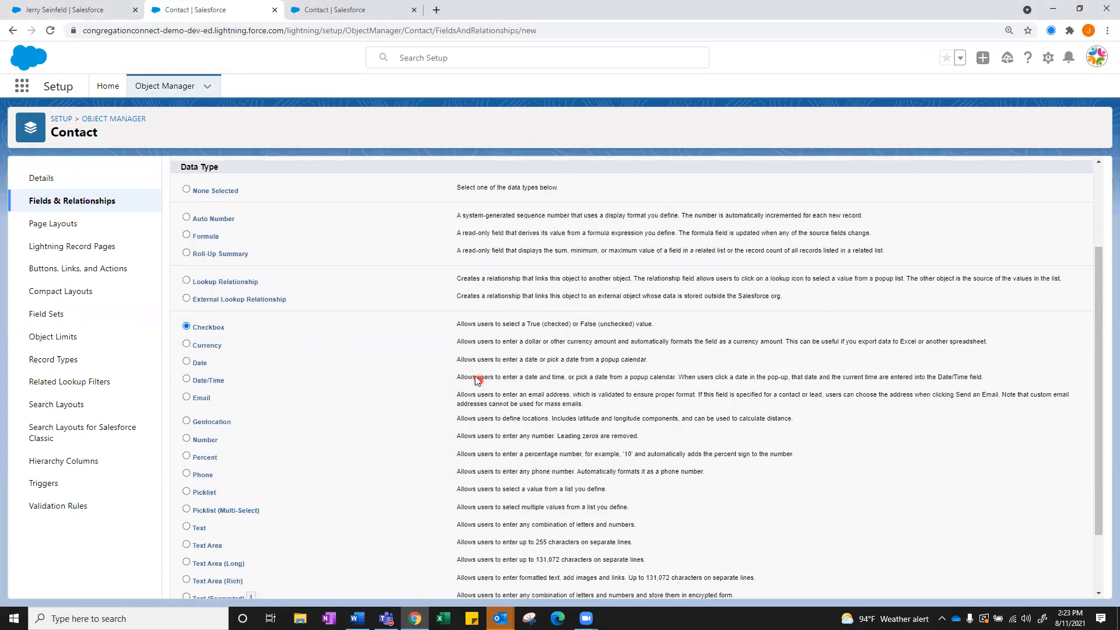
left_click(1050, 581)
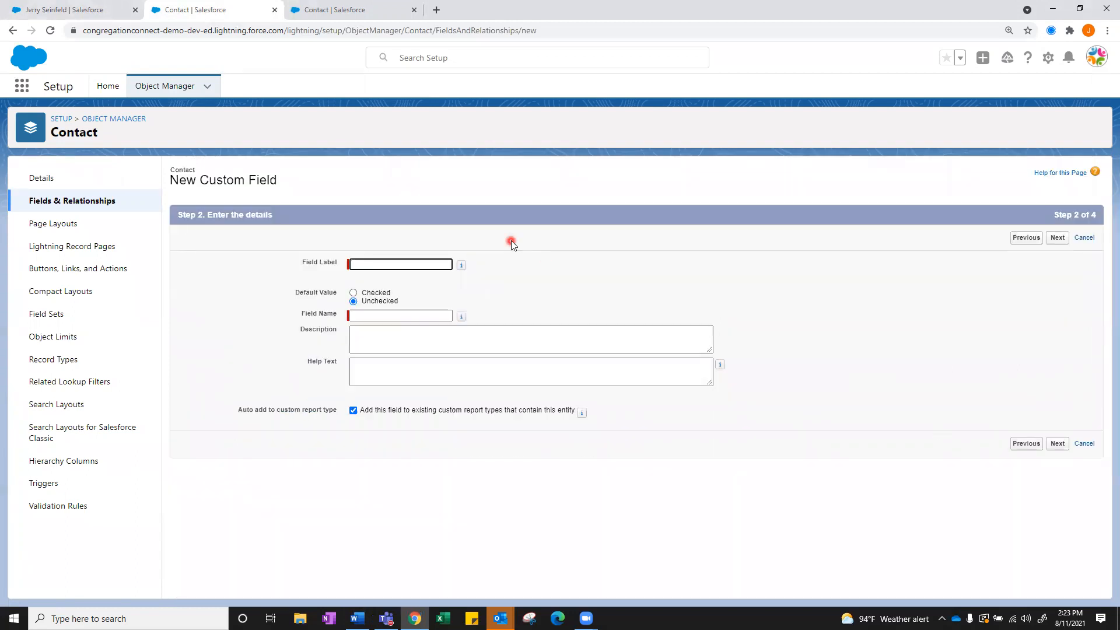
Label the checkbox field "Was Covid positive?", keep its default value Unchecked, and let the field name fill in as Was_Covid_positive.
type("Was Covid positive?")
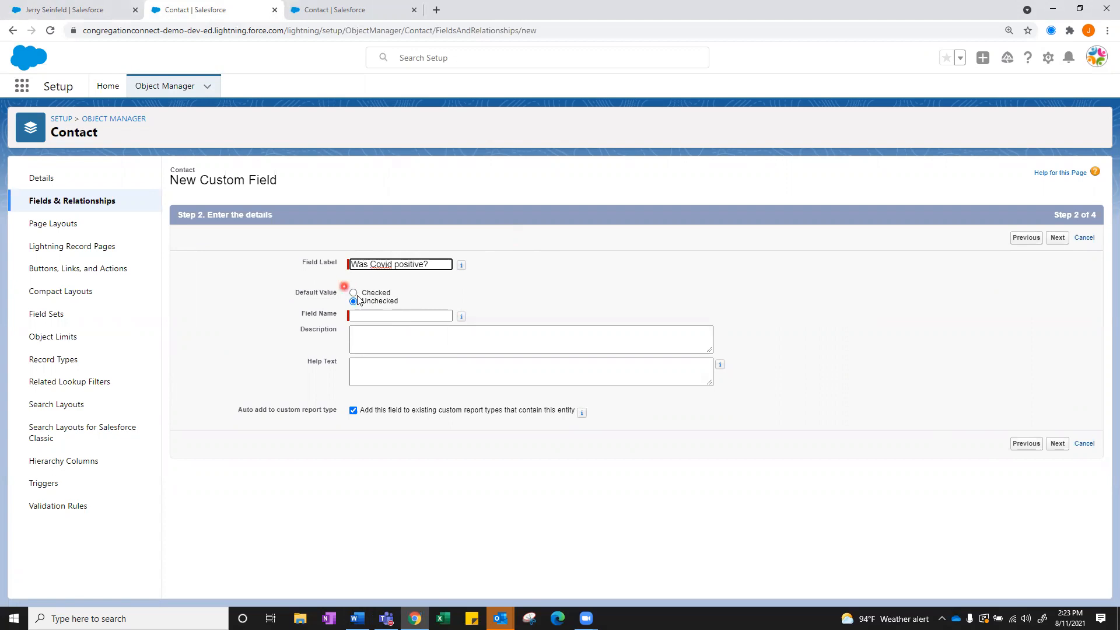
left_click(368, 313)
left_click(501, 279)
key("Tab")
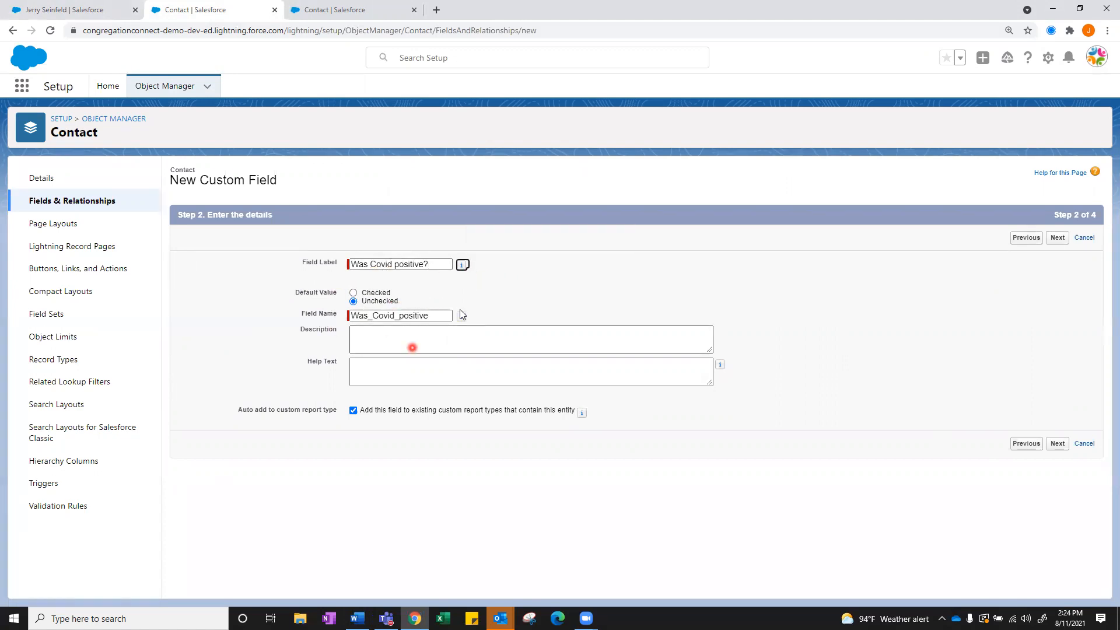
left_click(394, 338)
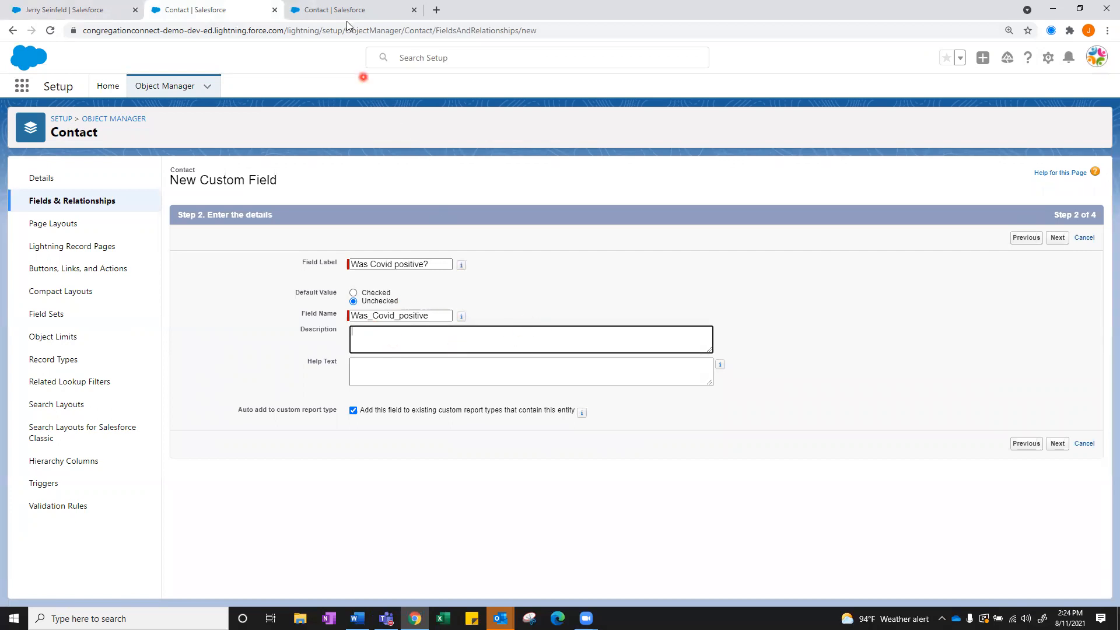
Open the existing Account Name field from Contact's Fields & Relationships and check where its description is shown.
left_click(332, 12)
left_click(81, 200)
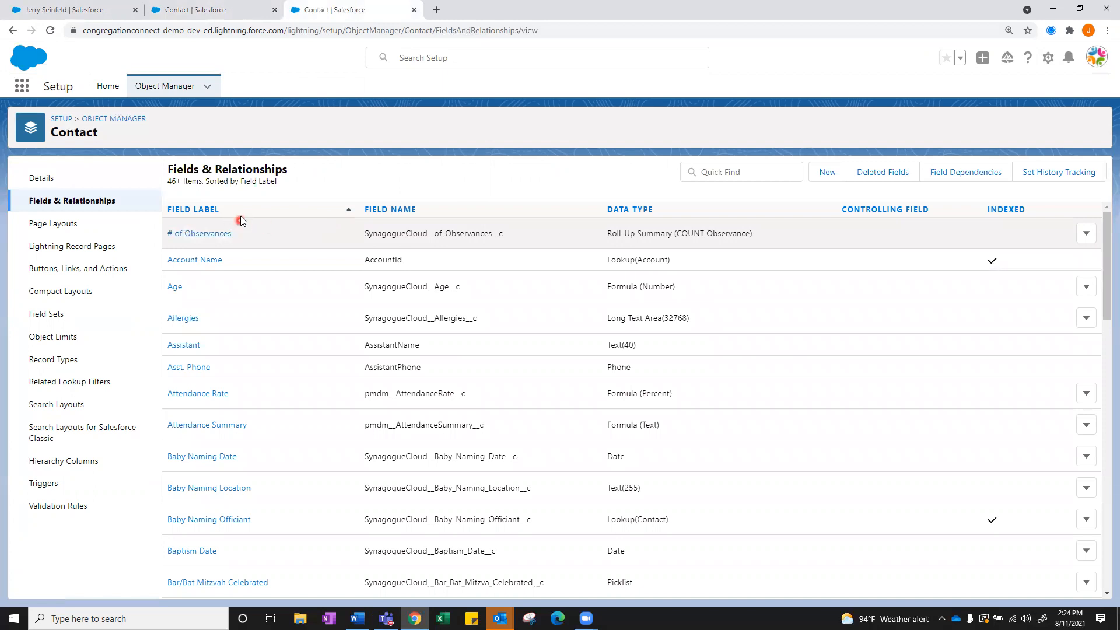
left_click(187, 258)
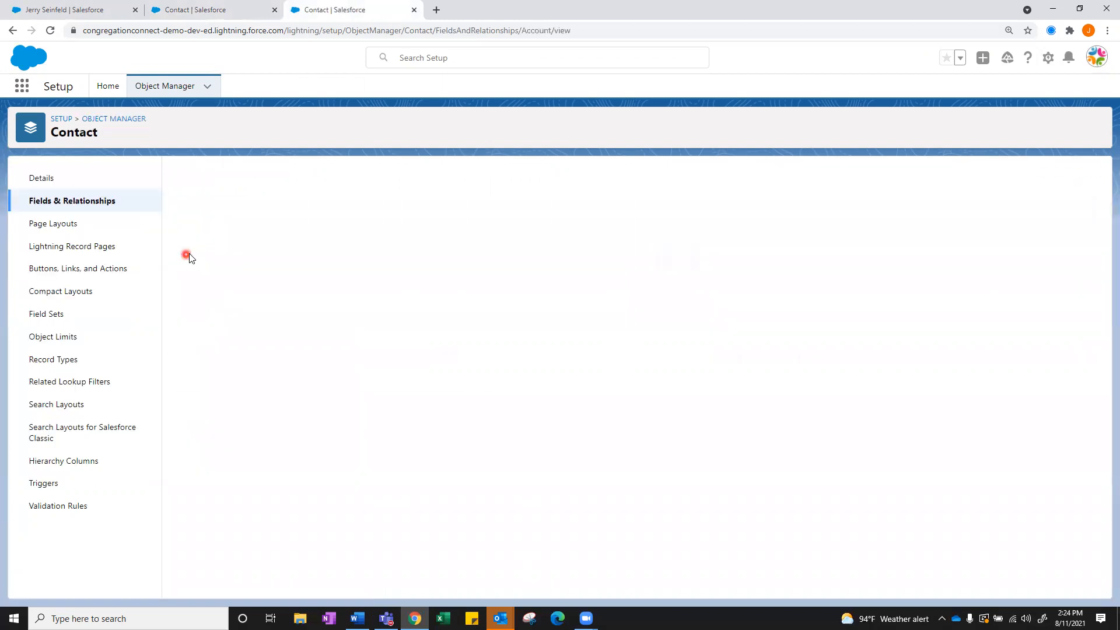
left_click_drag(292, 291, 358, 284)
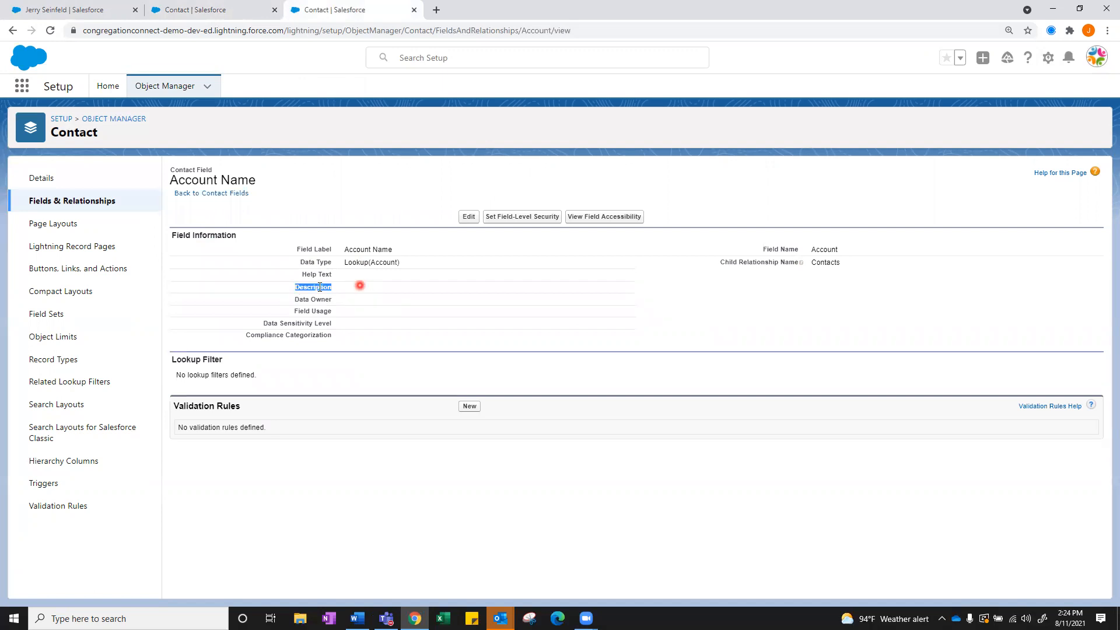
Return to the new checkbox field's details, go to its help text, and continue to field-level security.
left_click(203, 12)
left_click_drag(307, 362, 351, 365)
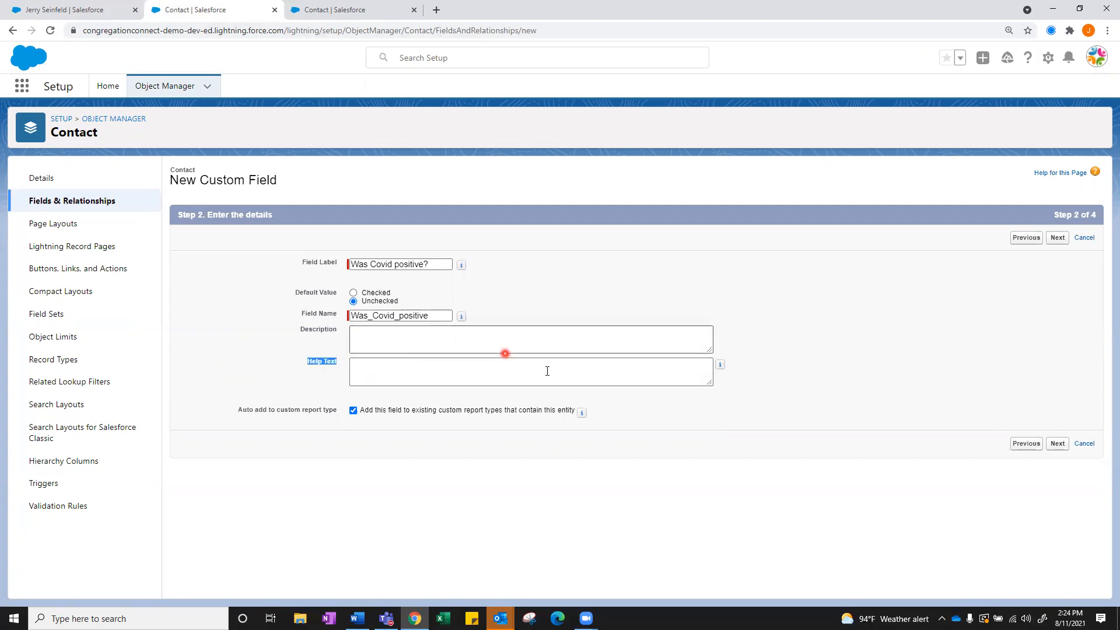
left_click(361, 372)
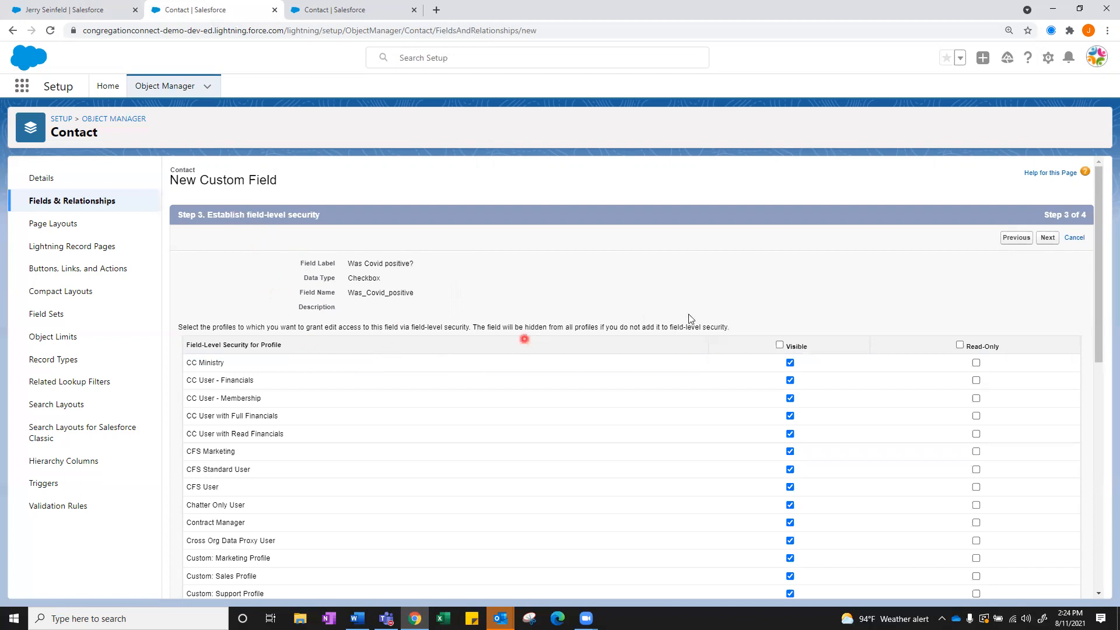
Make the "Was Covid positive?" field visible only to the System Administrator profile and continue to page layouts.
scroll(797, 339, "down", 9)
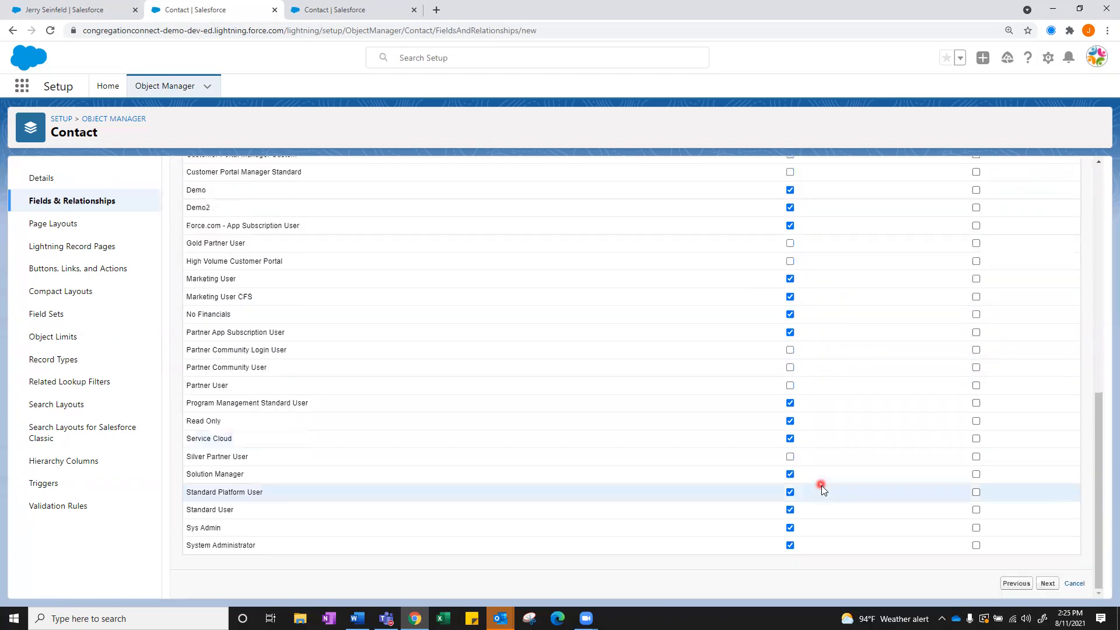
scroll(821, 485, "up", 9)
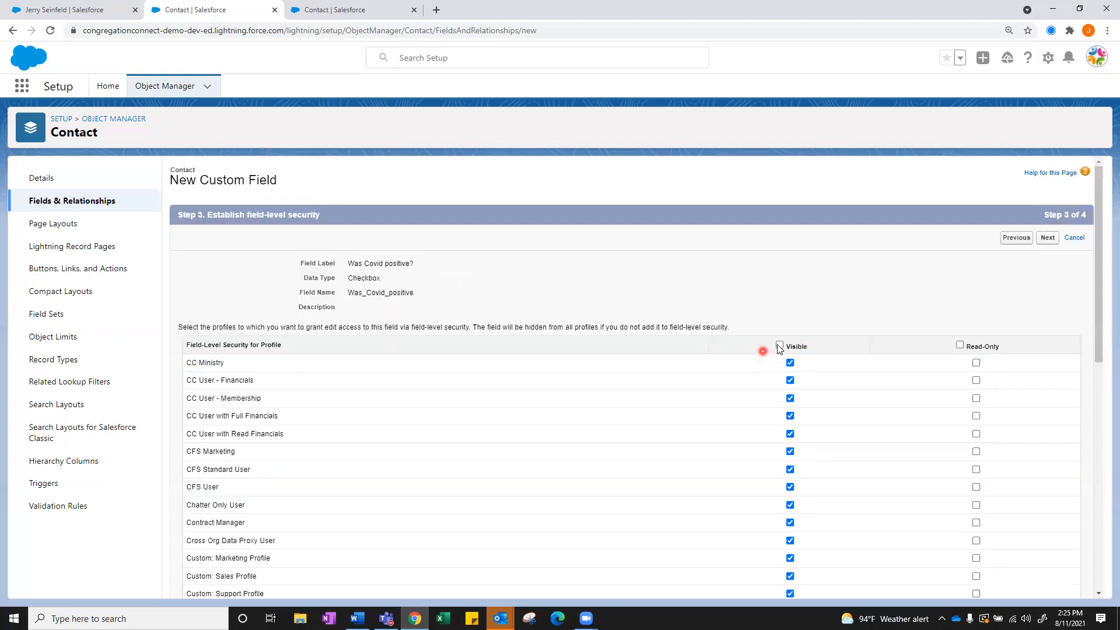
left_click(781, 345)
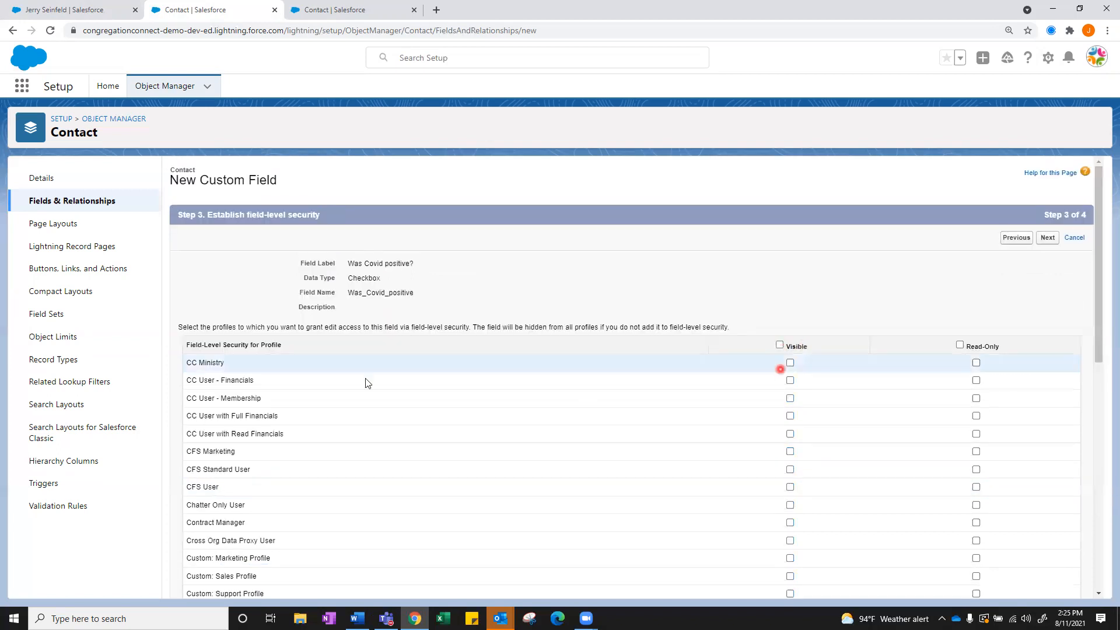
scroll(622, 405, "down", 8)
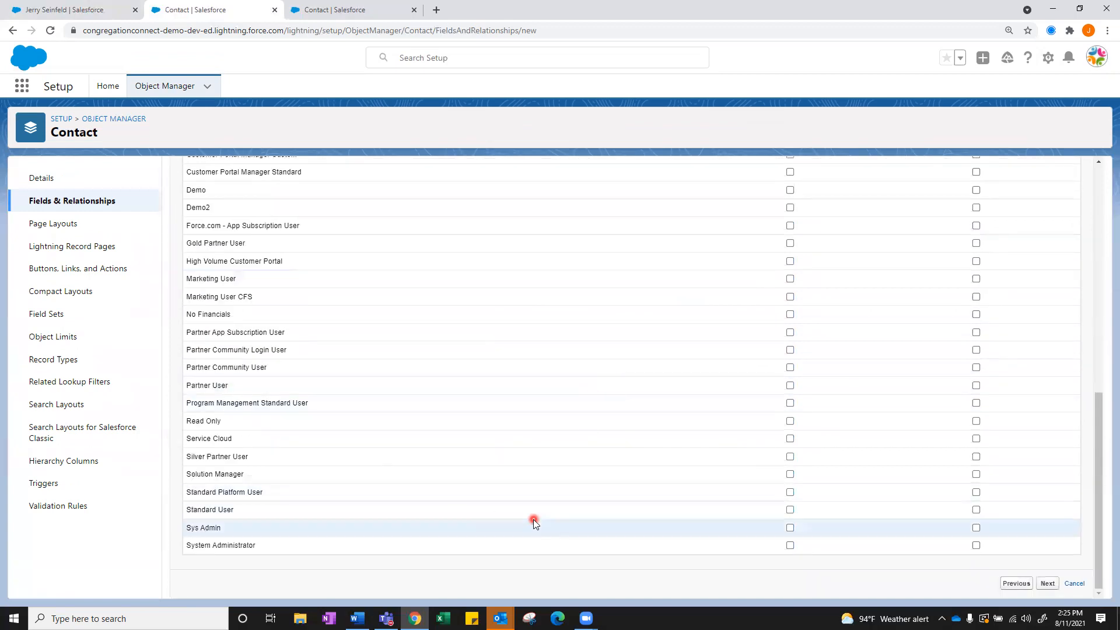
left_click(791, 544)
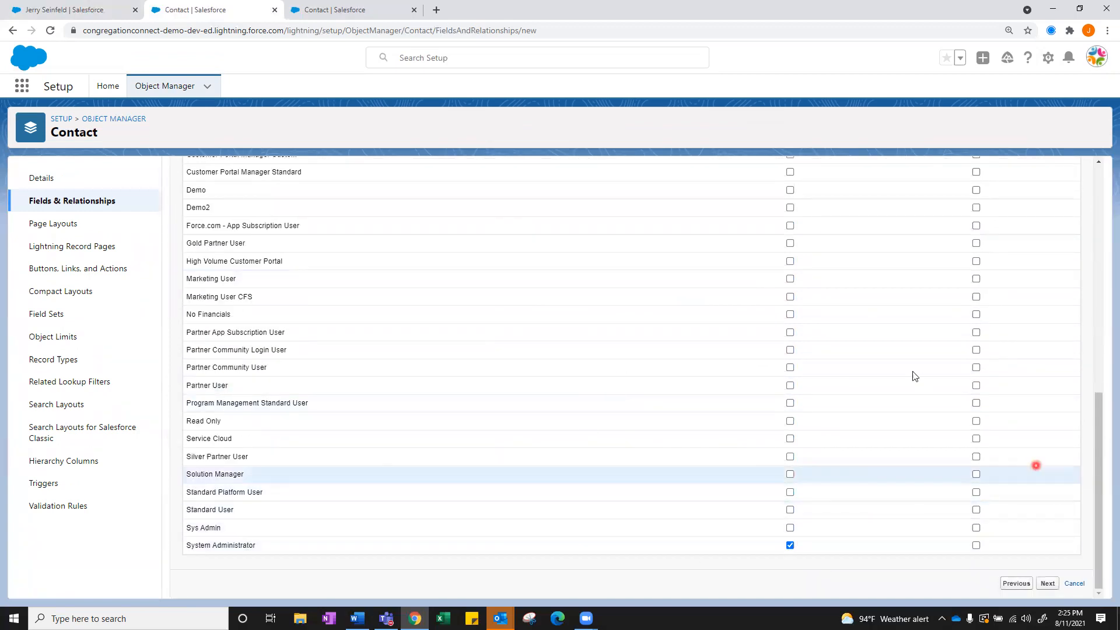
left_click(1053, 582)
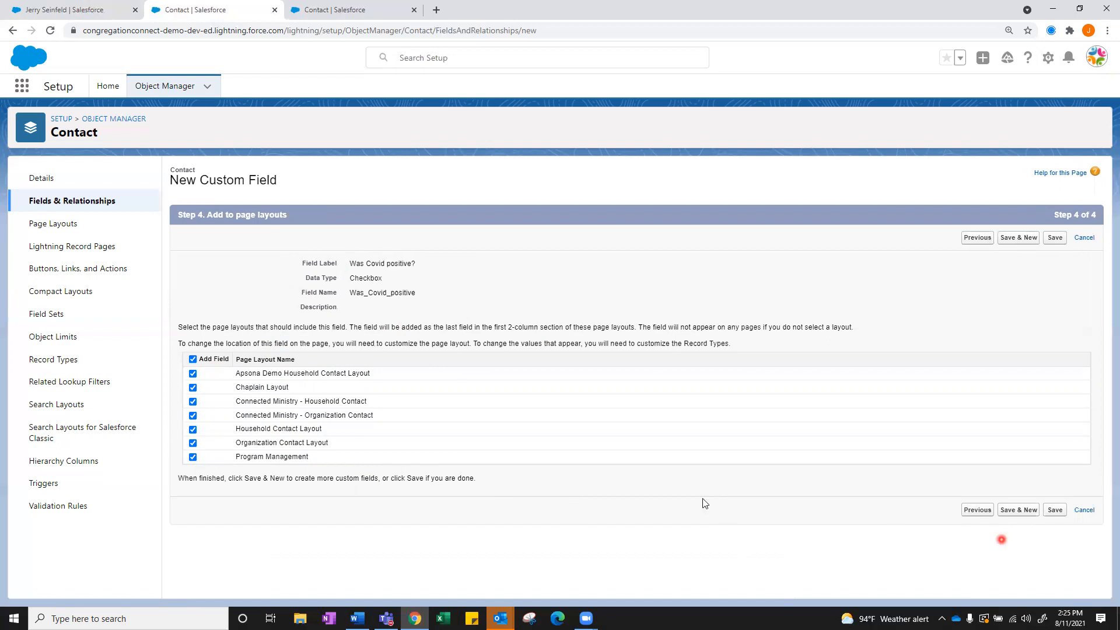
Add the checkbox field only to the Household Contact Layout, save it, and start another new custom field.
left_click(193, 387)
left_click(193, 415)
left_click(193, 429)
left_click(192, 430)
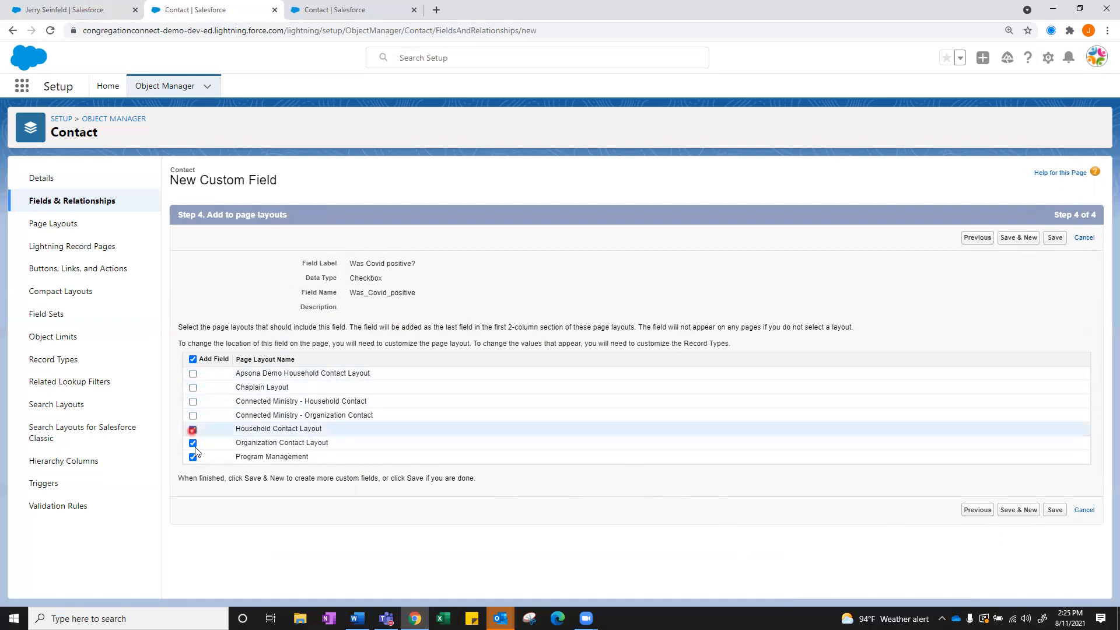
left_click(193, 443)
left_click(192, 458)
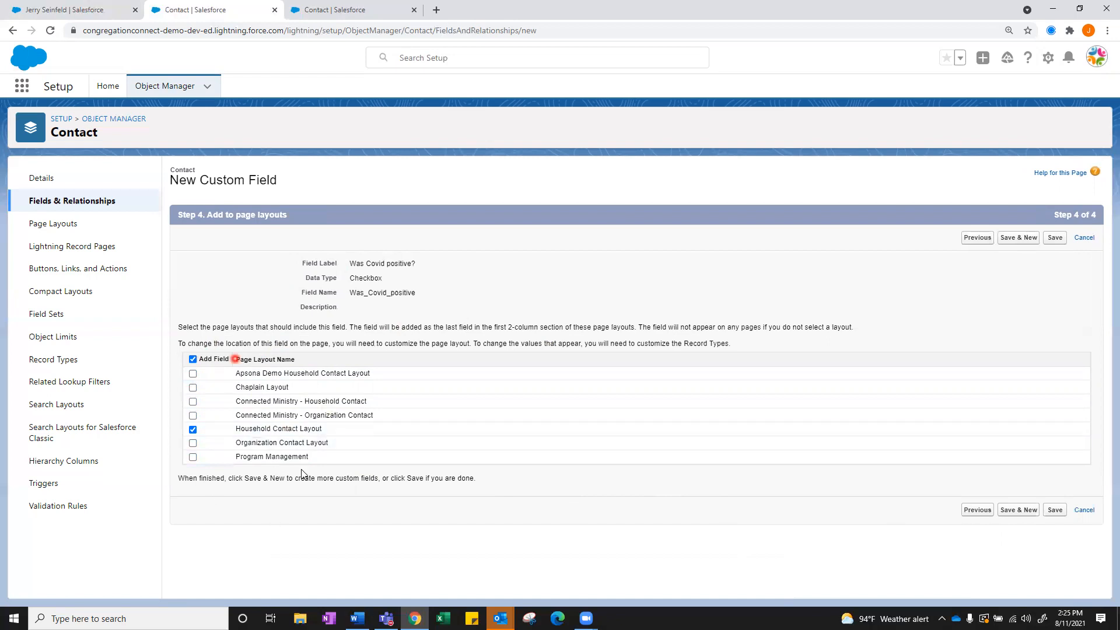
left_click(1030, 512)
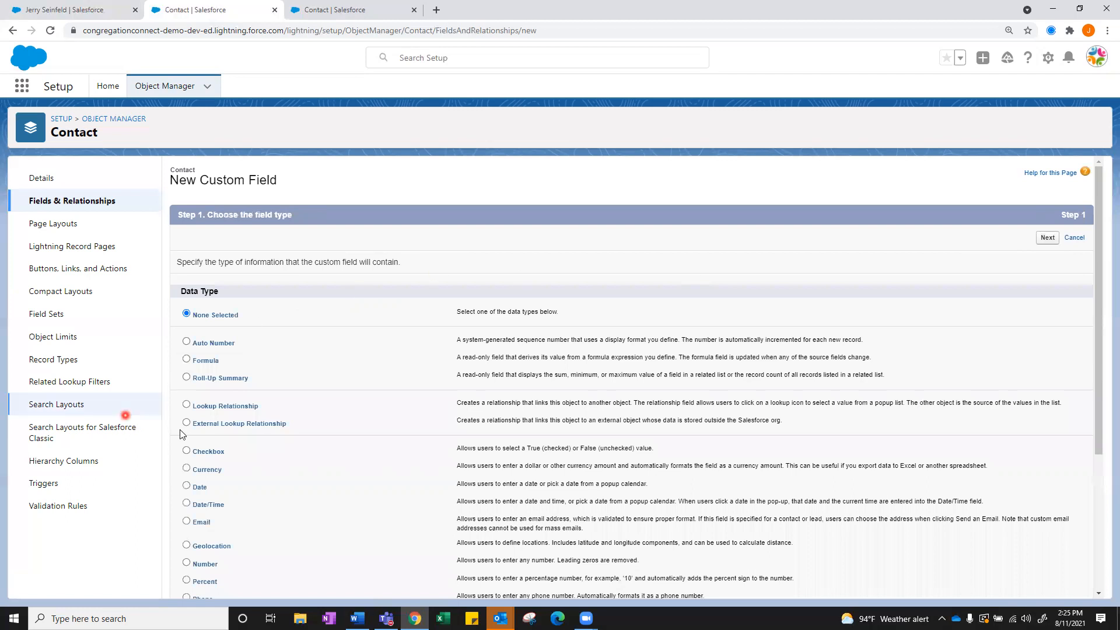
Choose Date as the second custom field's data type and continue to its details.
scroll(207, 449, "down", 2)
left_click(187, 371)
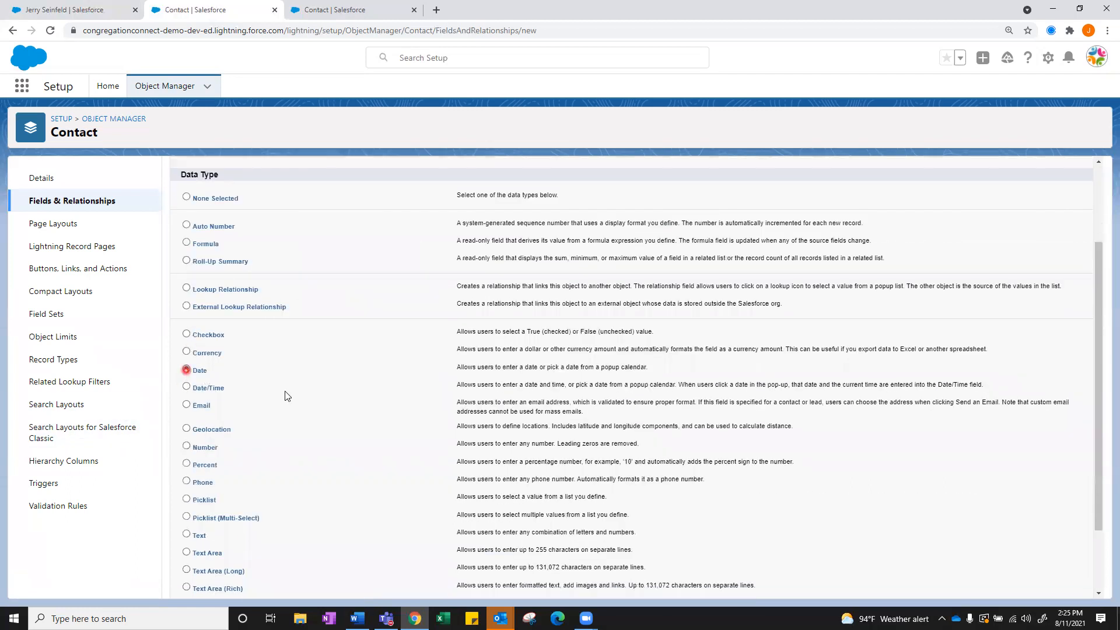
scroll(388, 434, "down", 2)
left_click(1047, 582)
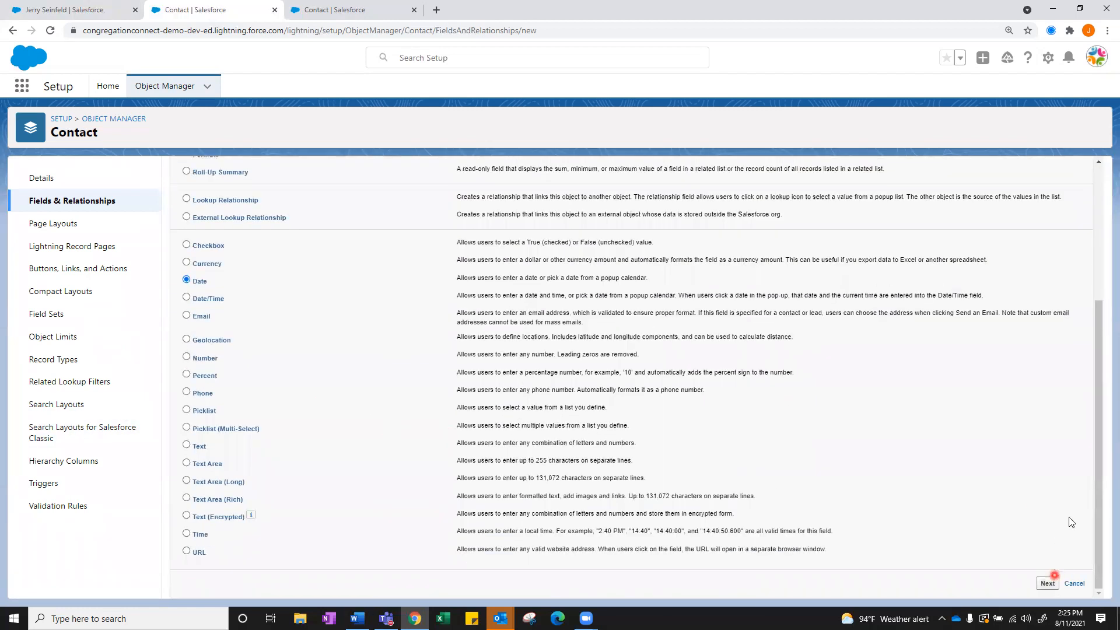
Label the date field "Date tested positive", enter the help text "Date of positive test", and continue to field-level security.
left_click(359, 263)
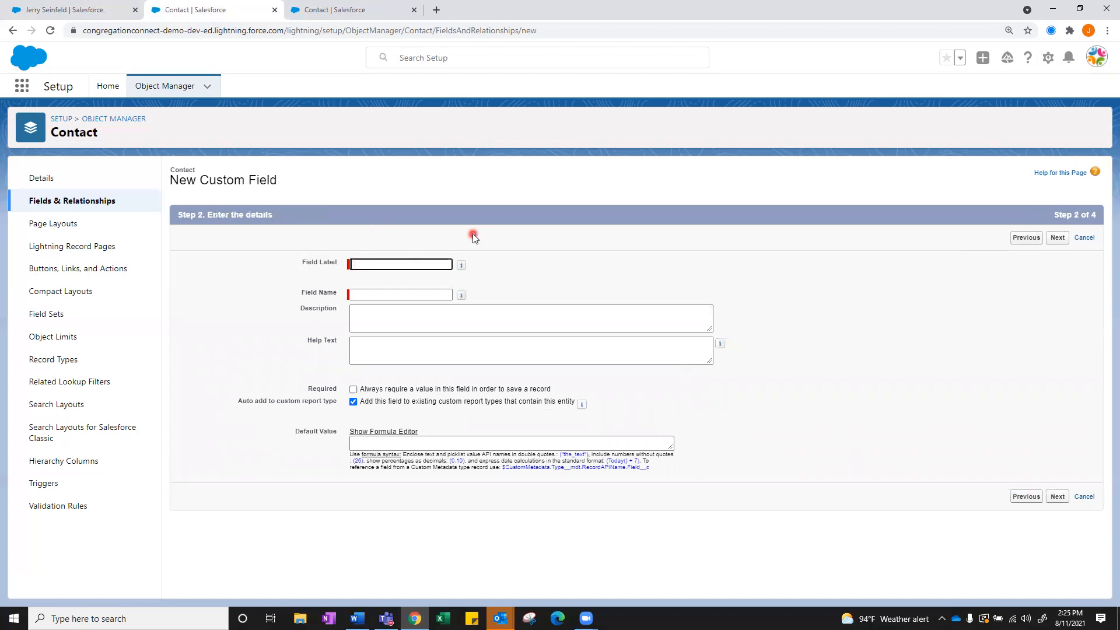
type("Date tested positive")
key("Tab")
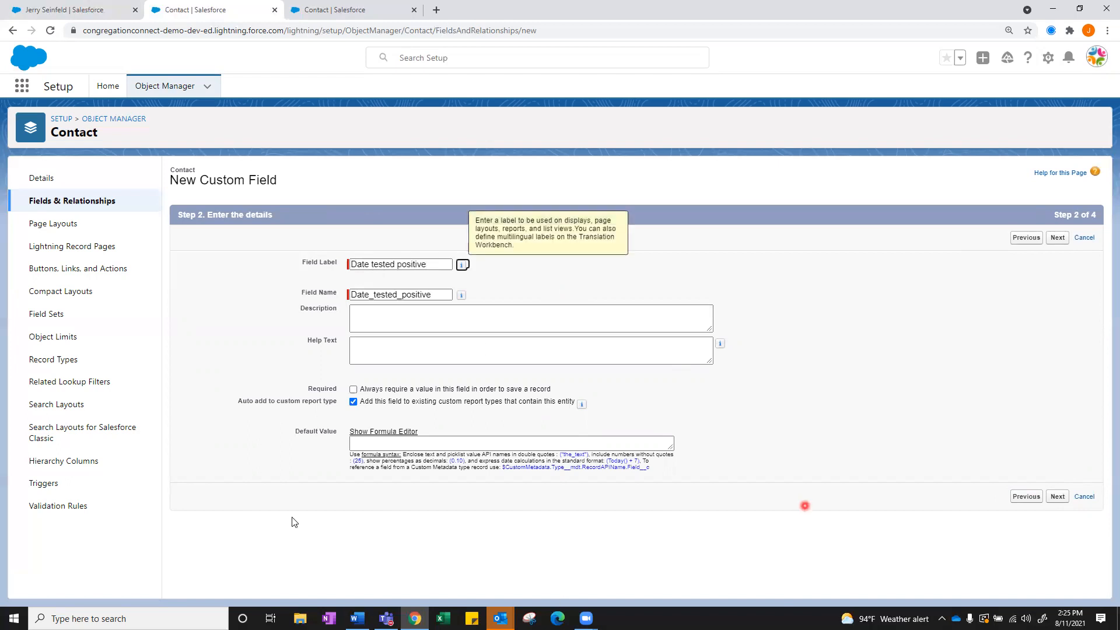
left_click(418, 344)
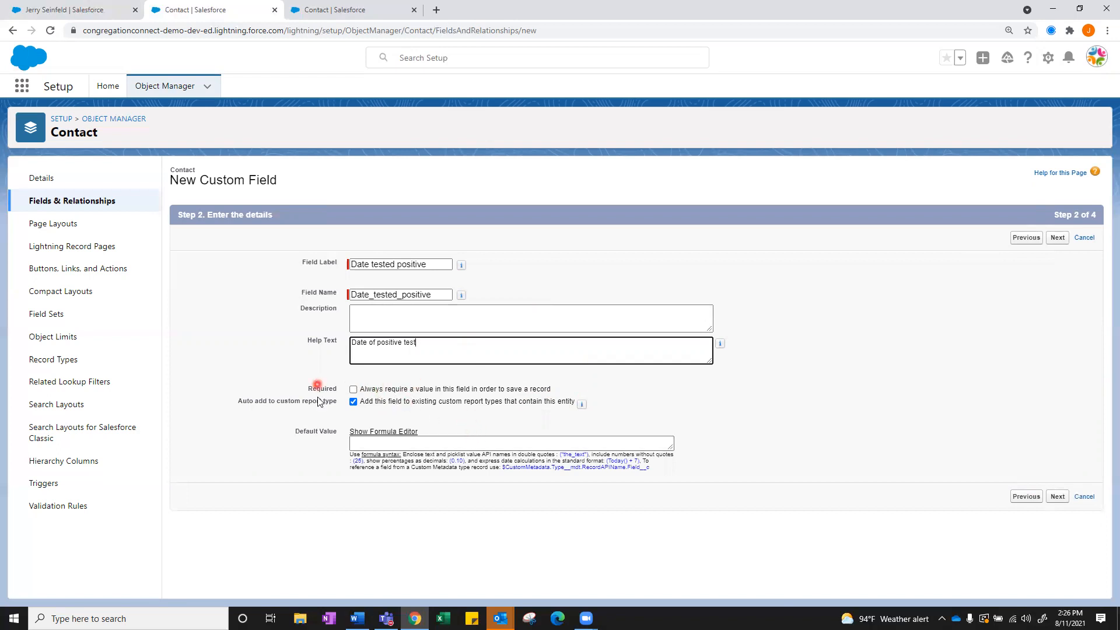
left_click(1056, 496)
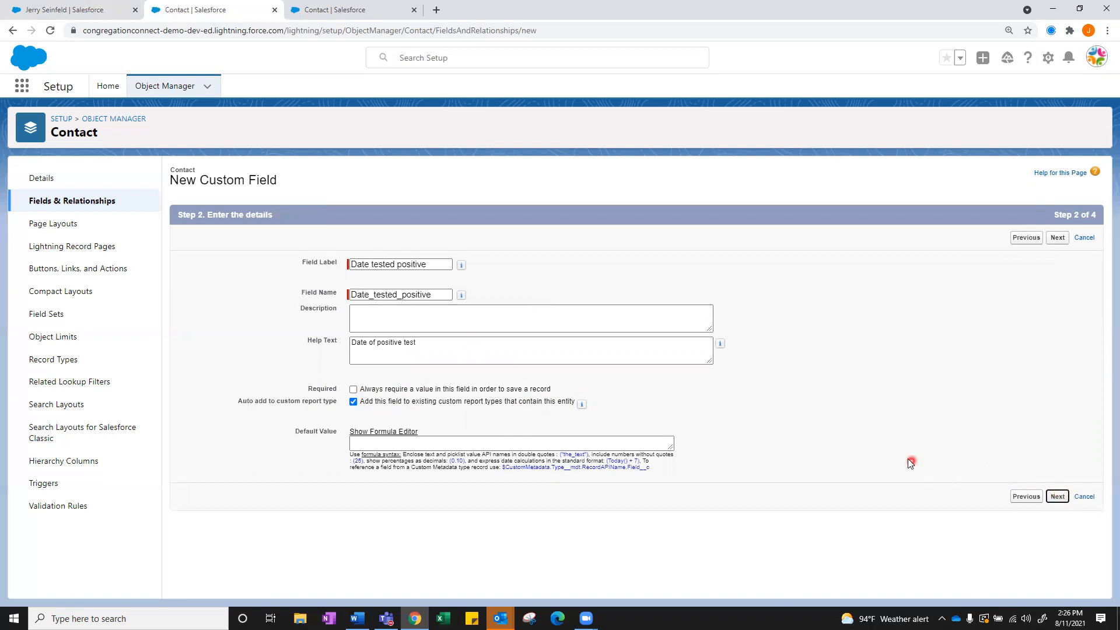
Restrict visibility of the "Date tested positive" field to the System Administrator profile only.
scroll(565, 420, "down", 1)
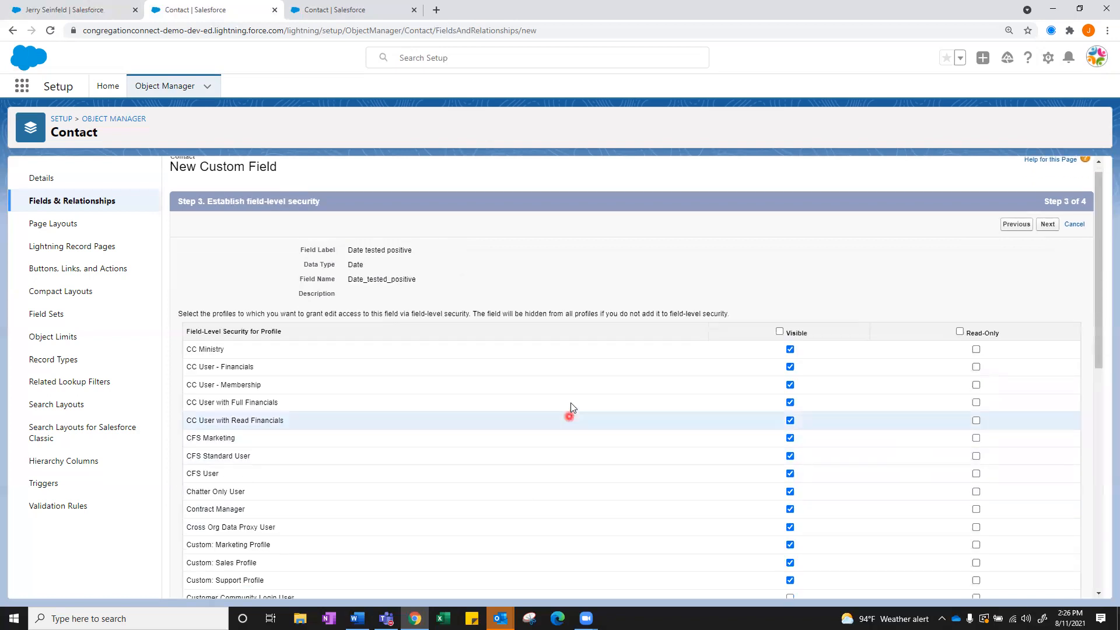
scroll(494, 314, "up", 1)
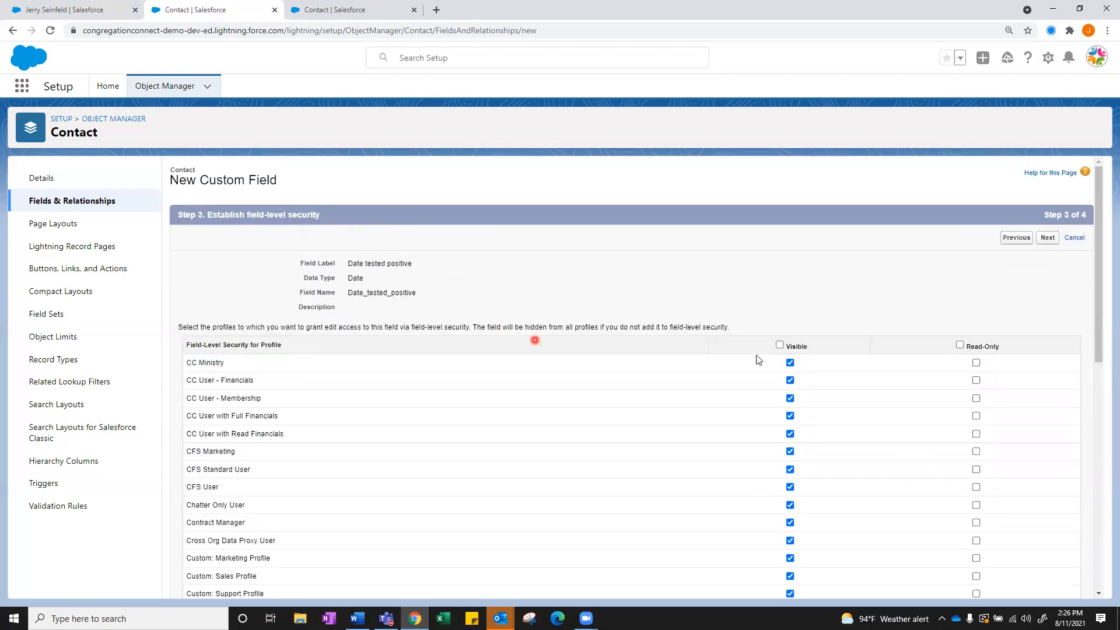
left_click(780, 345)
scroll(811, 443, "down", 10)
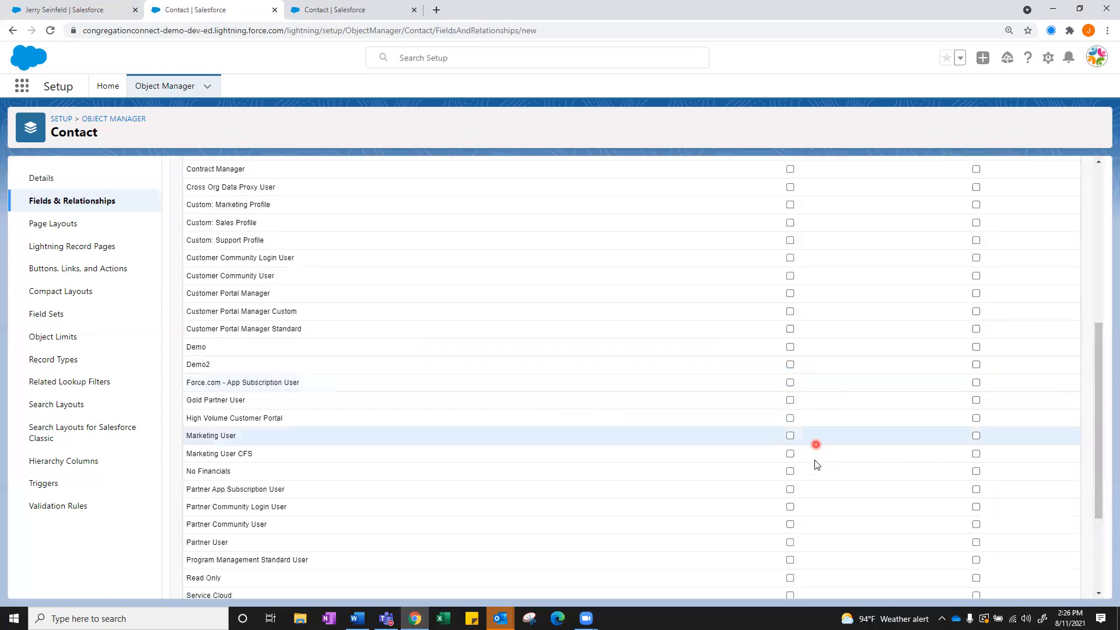
left_click(791, 546)
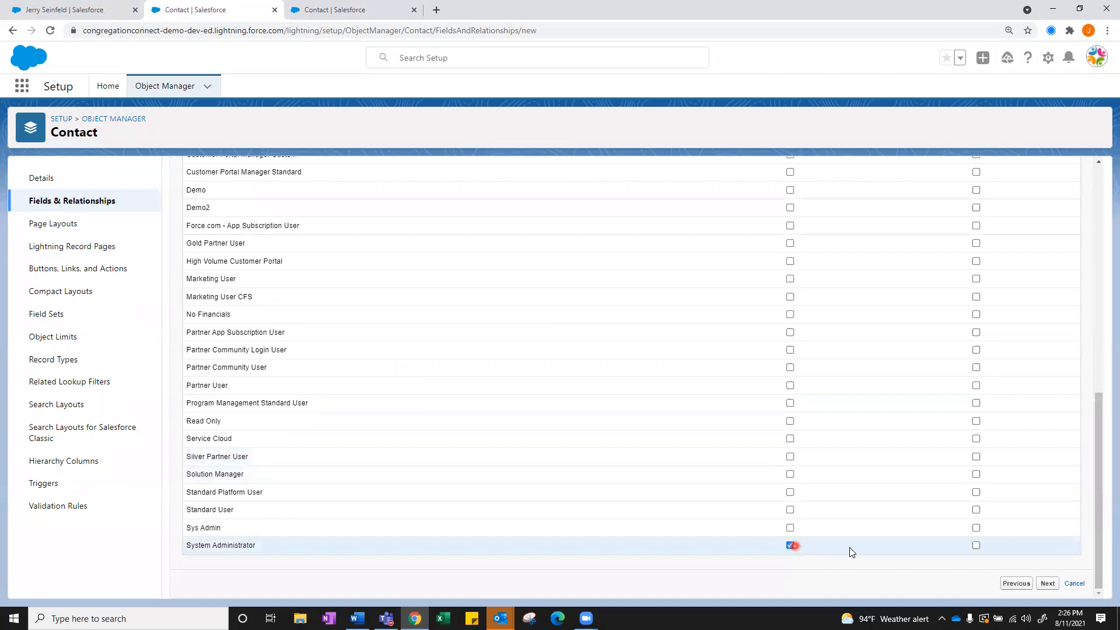
Add the "Date tested positive" field only to the Household Contact Layout, save it, and start another new custom field.
left_click(1048, 583)
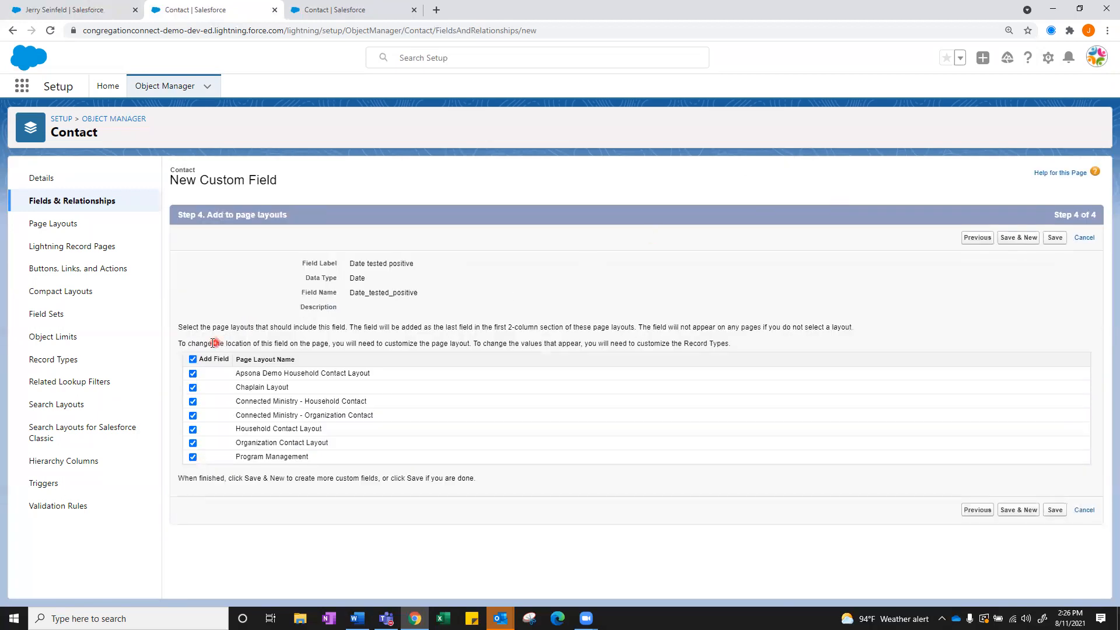
left_click(192, 358)
left_click(193, 429)
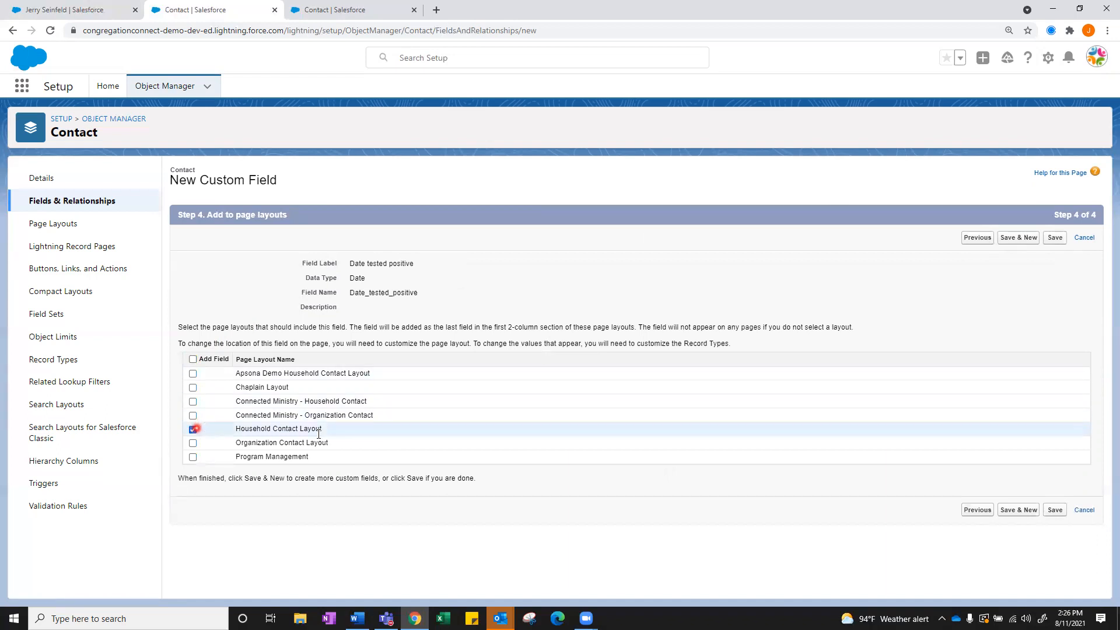
left_click(1009, 516)
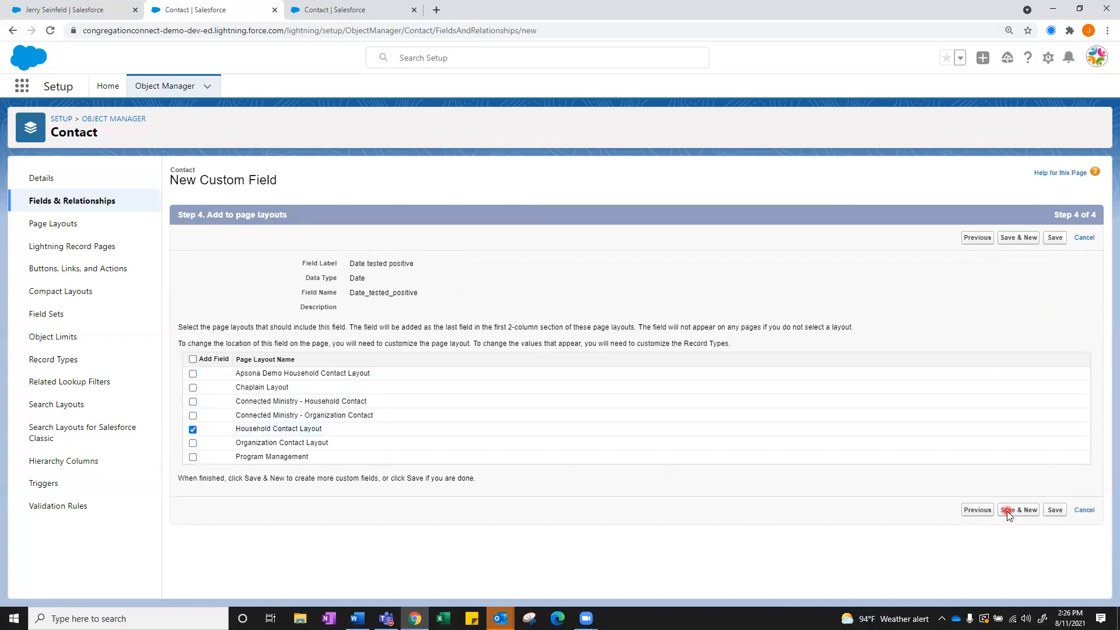
key("alt+Tab")
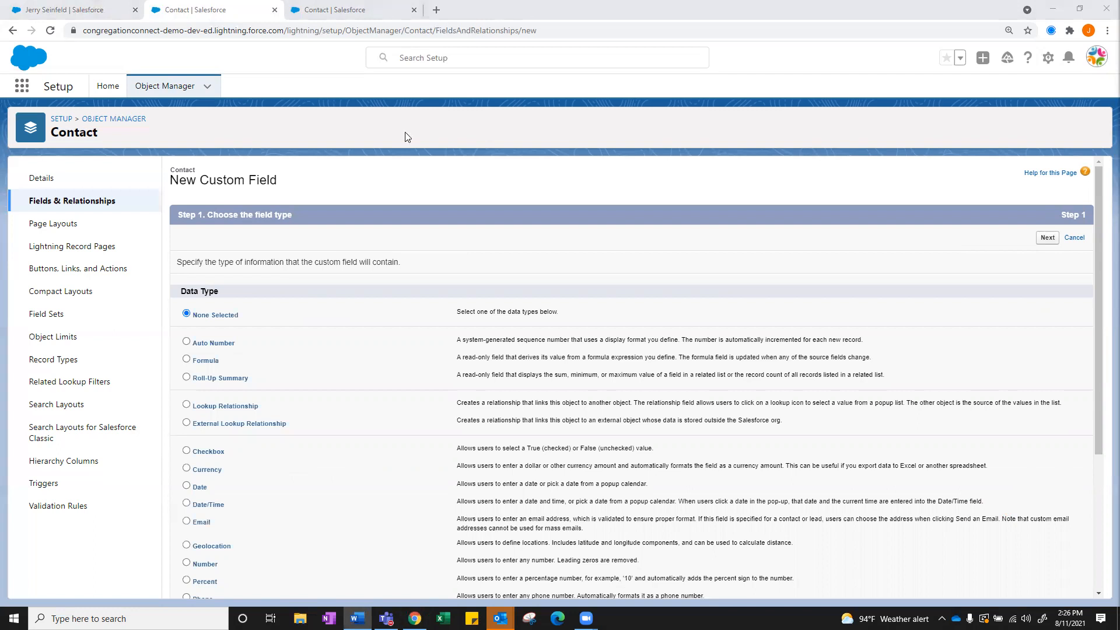
Choose Picklist as the third custom field's data type and continue to its details.
scroll(210, 374, "down", 4)
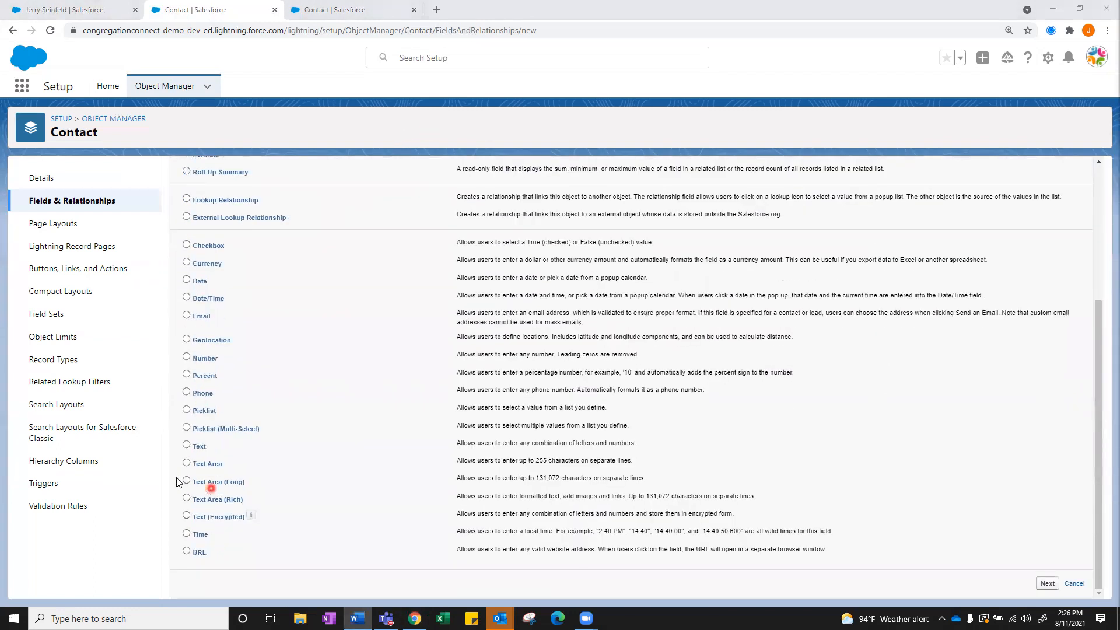
left_click(186, 410)
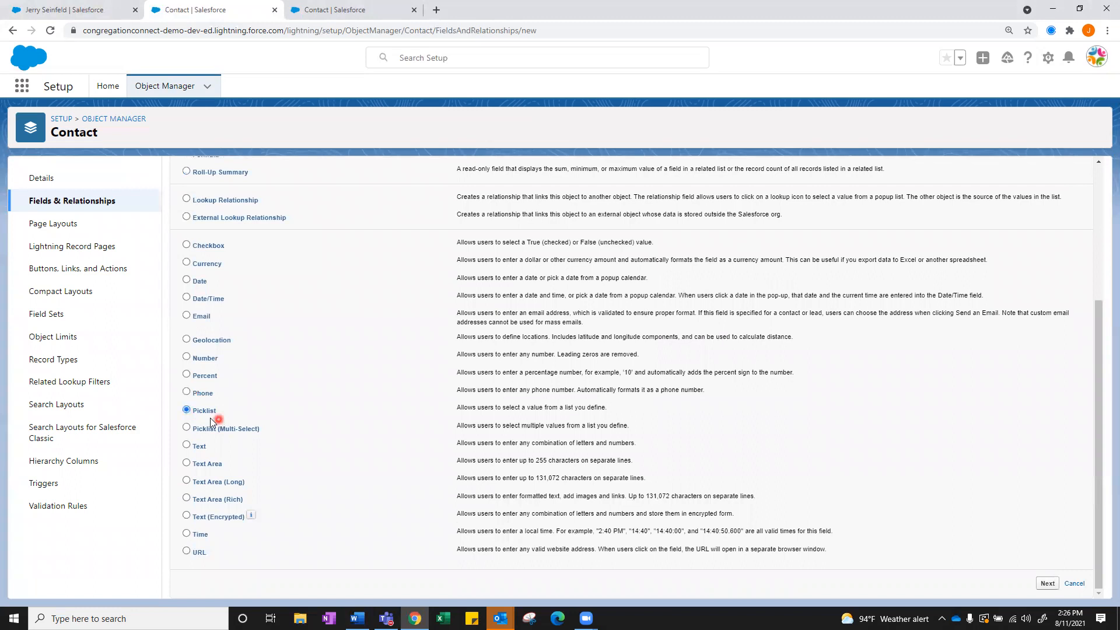
left_click(1047, 582)
Label the picklist "Has antibodies?", enter the values Yes, No, Not Sure and False Positive, and continue to field-level security.
left_click(495, 269)
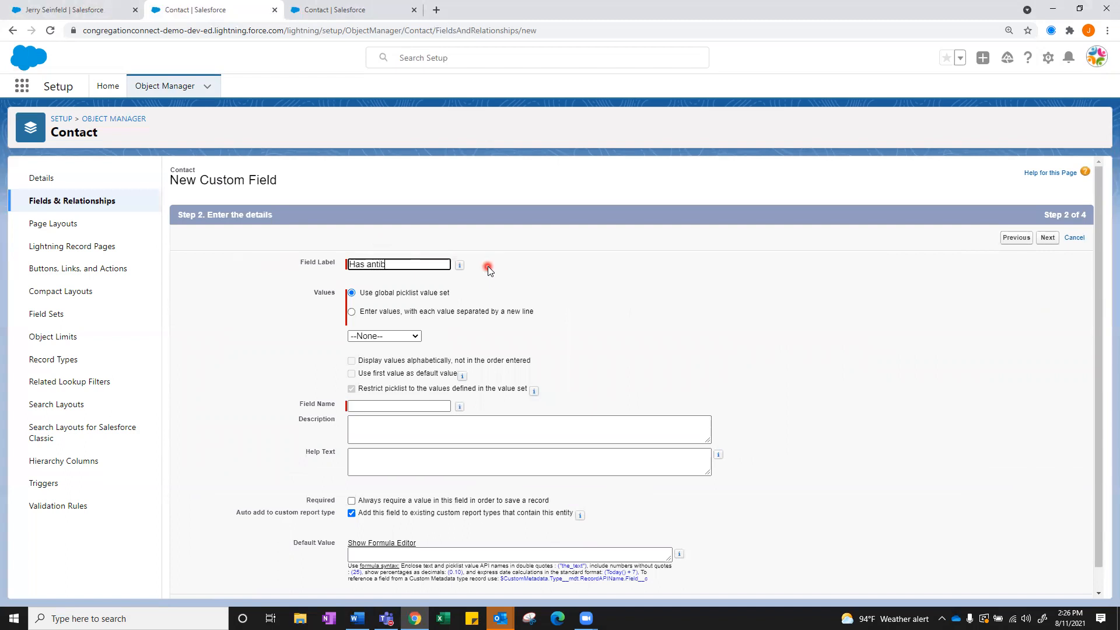
left_click(594, 227)
left_click(351, 311)
left_click(403, 343)
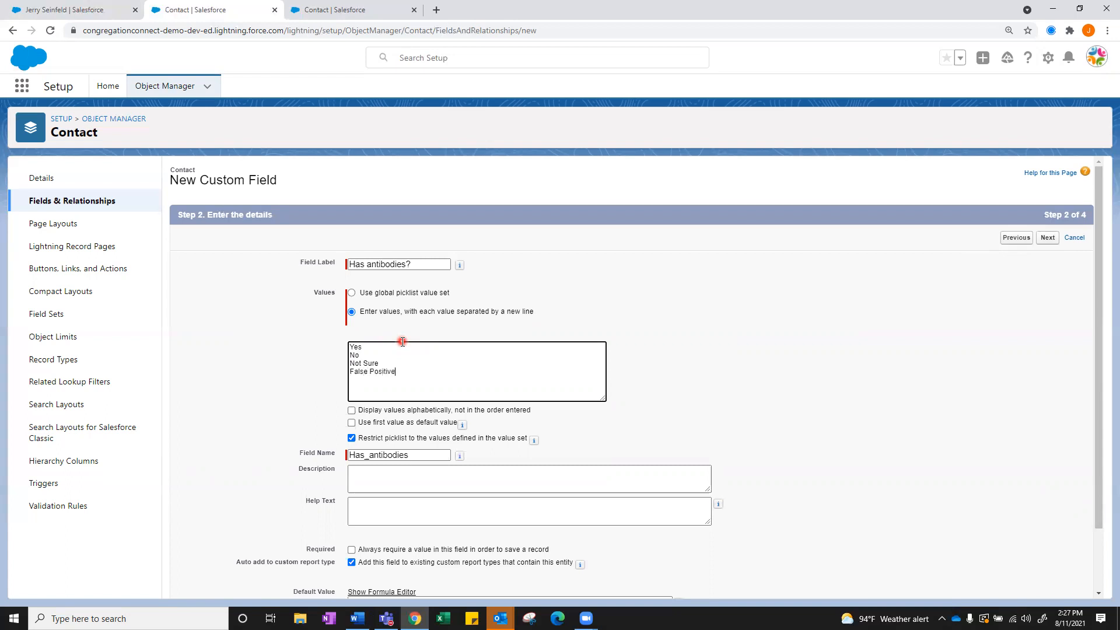
left_click(724, 418)
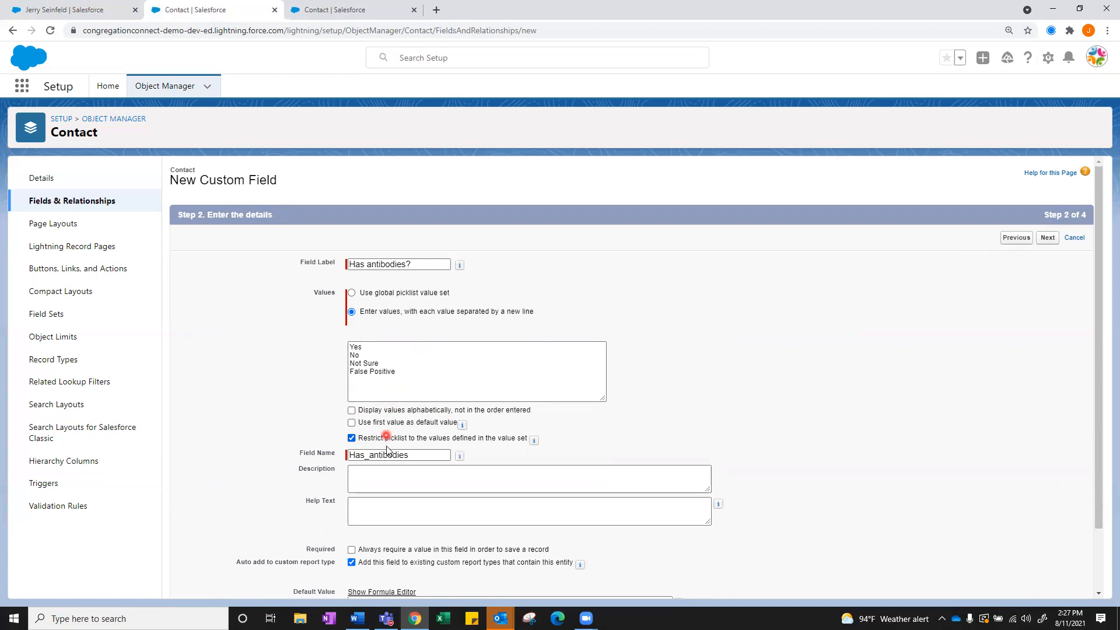
scroll(595, 440, "down", 2)
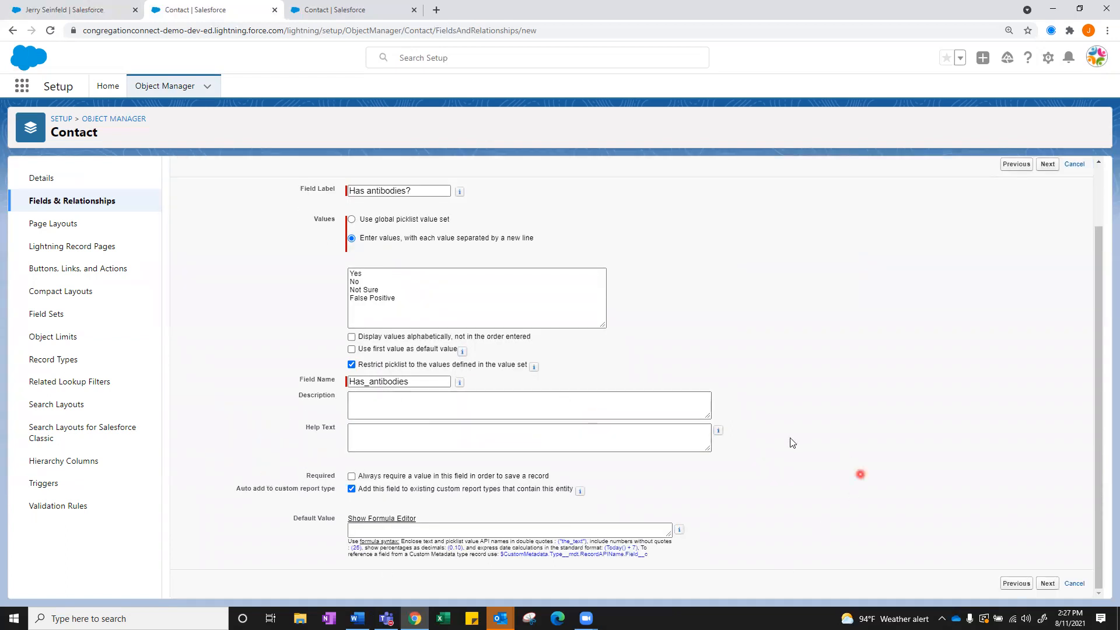
left_click(1048, 583)
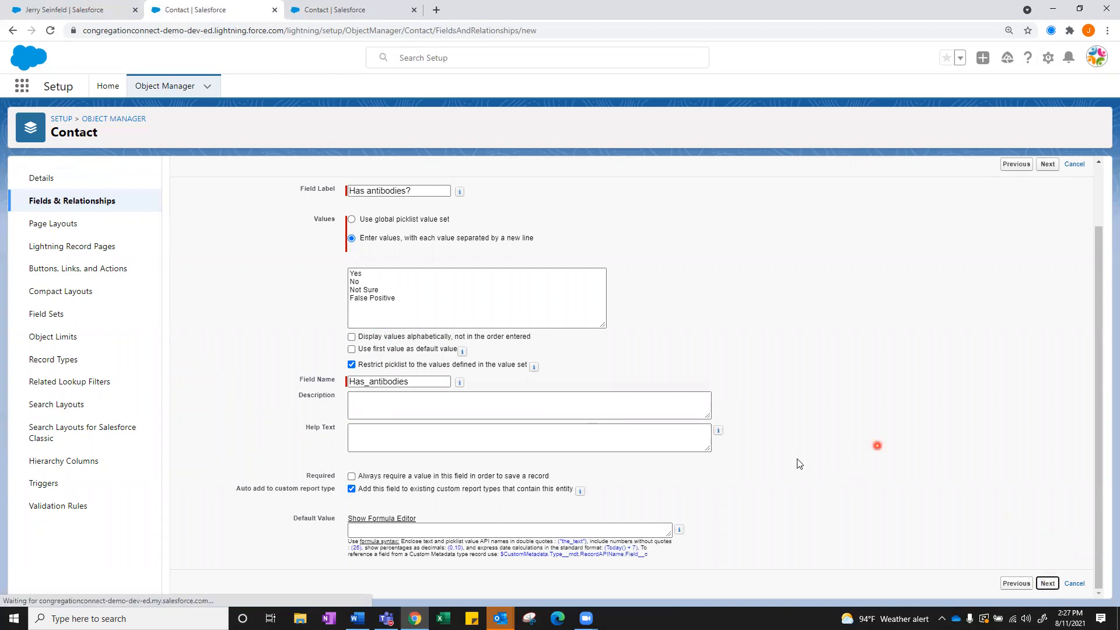
Make the "Has antibodies?" field visible only to the System Administrator profile and continue to page layouts.
left_click(781, 345)
scroll(784, 437, "down", 9)
left_click(789, 545)
left_click(1048, 583)
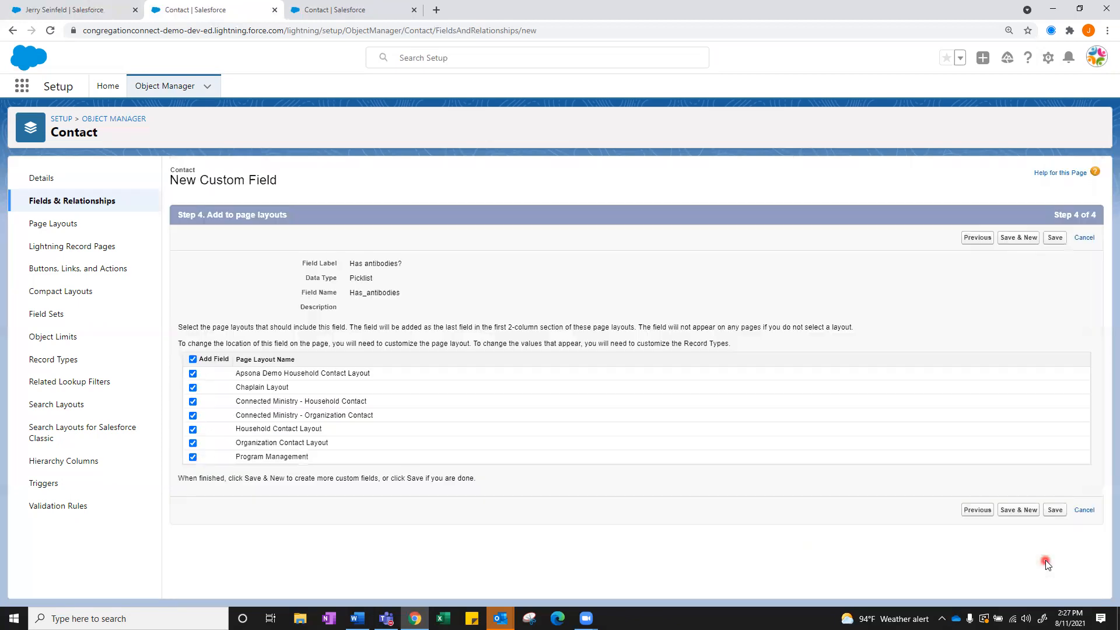
Add the "Has antibodies?" field only to the Household Contact Layout, save it, and return to the Contact object's field list.
left_click(194, 359)
left_click(193, 359)
left_click(193, 359)
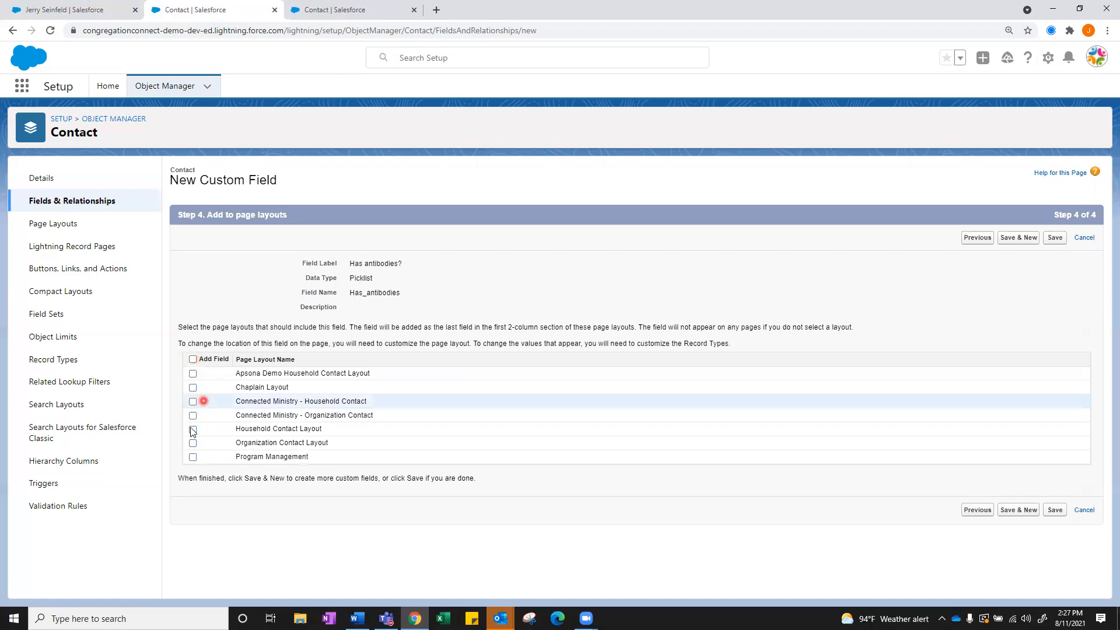
left_click(192, 429)
left_click(1023, 511)
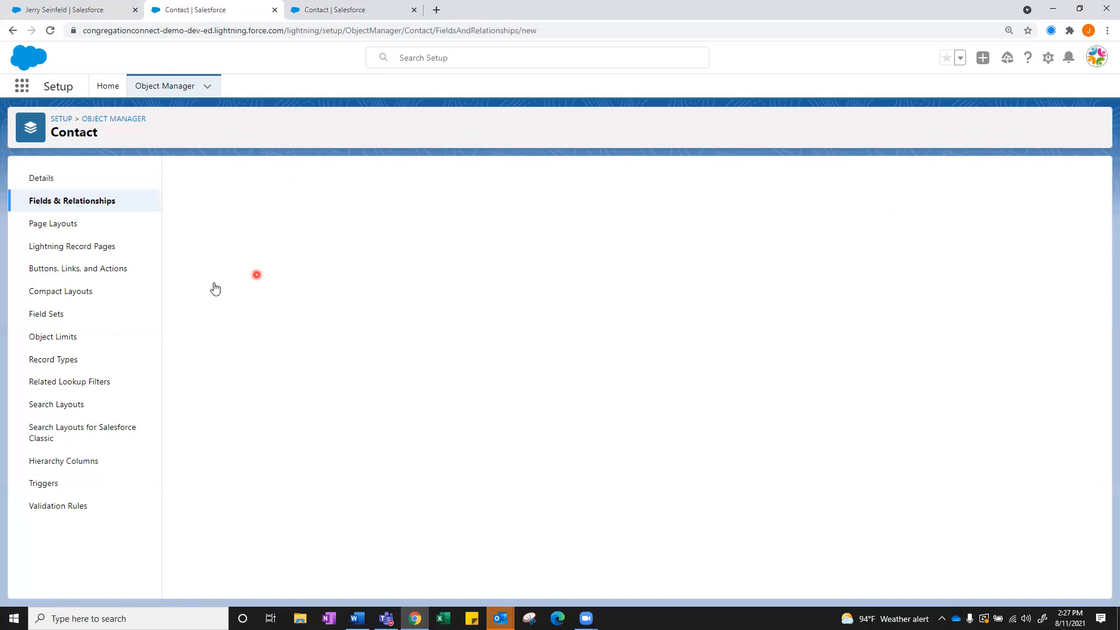
left_click(89, 204)
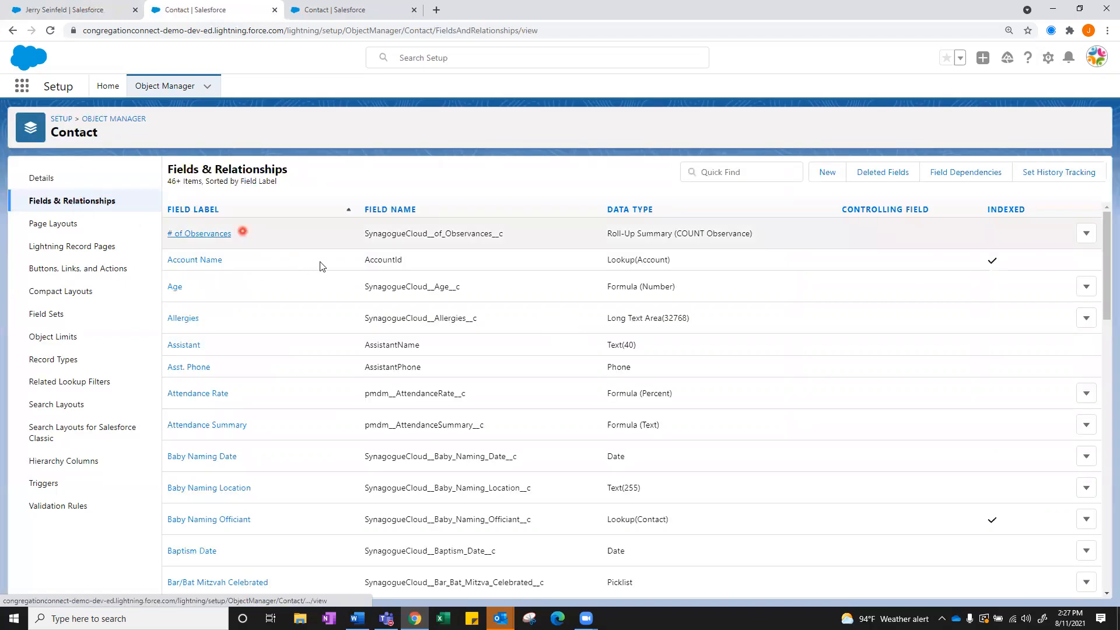
Open Setup Home in a separate window and switch it to the Memberships app.
right_click(111, 87)
left_click(146, 105)
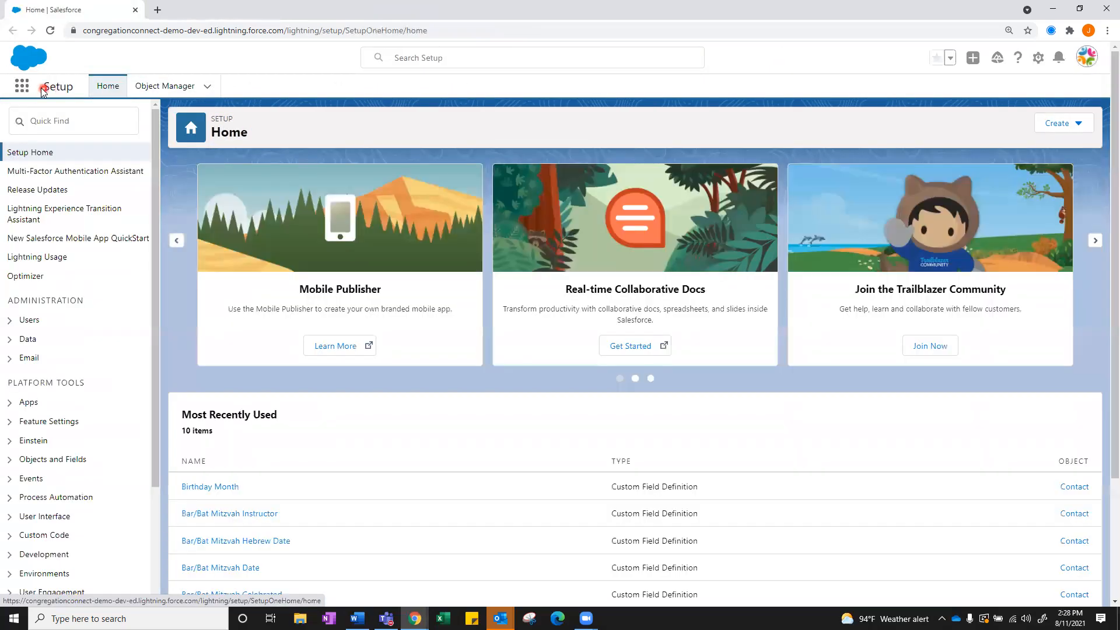
left_click(22, 86)
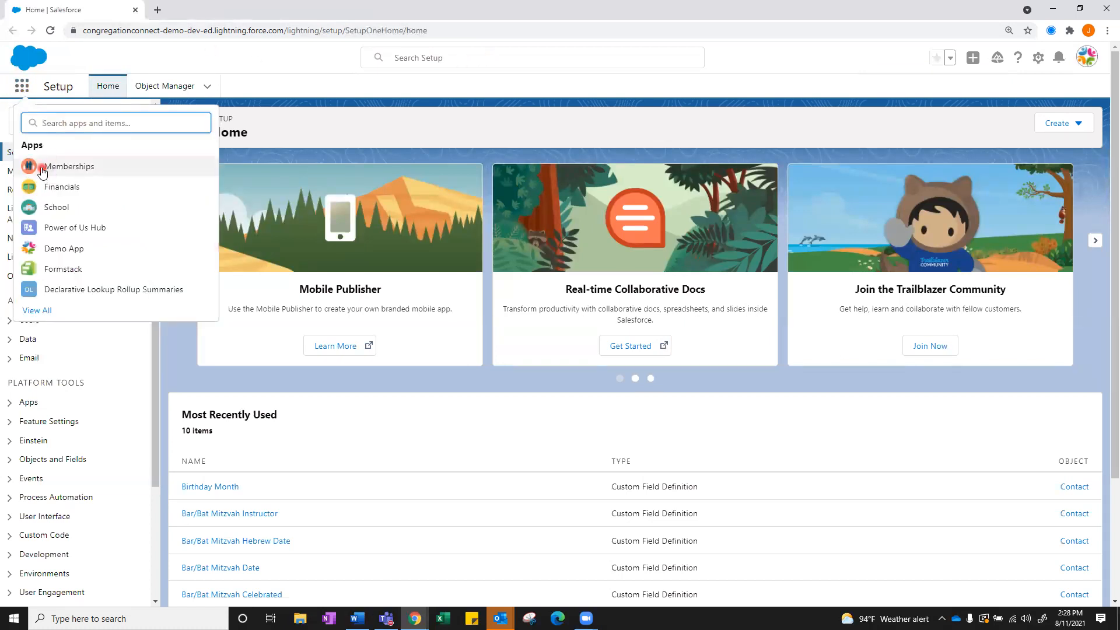
left_click(42, 168)
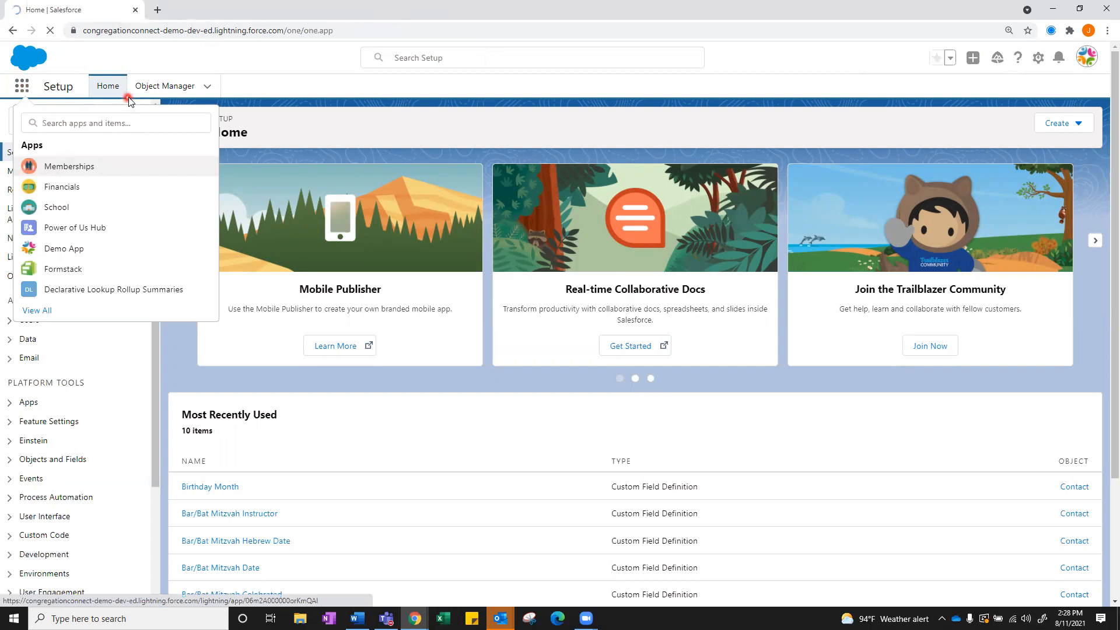
Search for the contact by surname and open the principal household member's contact record.
left_click(582, 52)
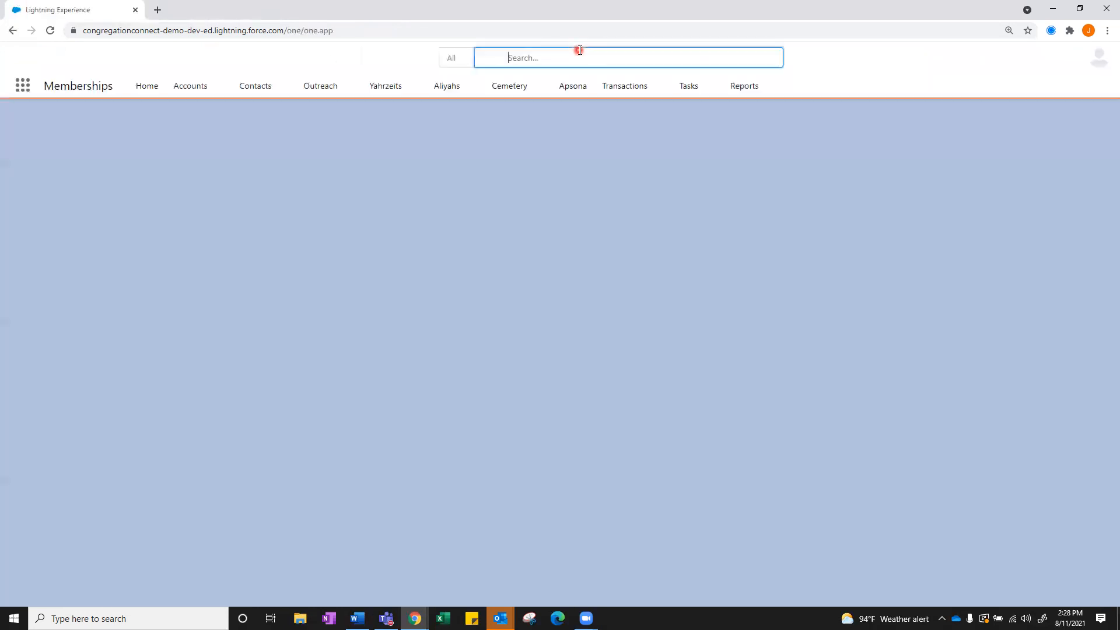
type("sein")
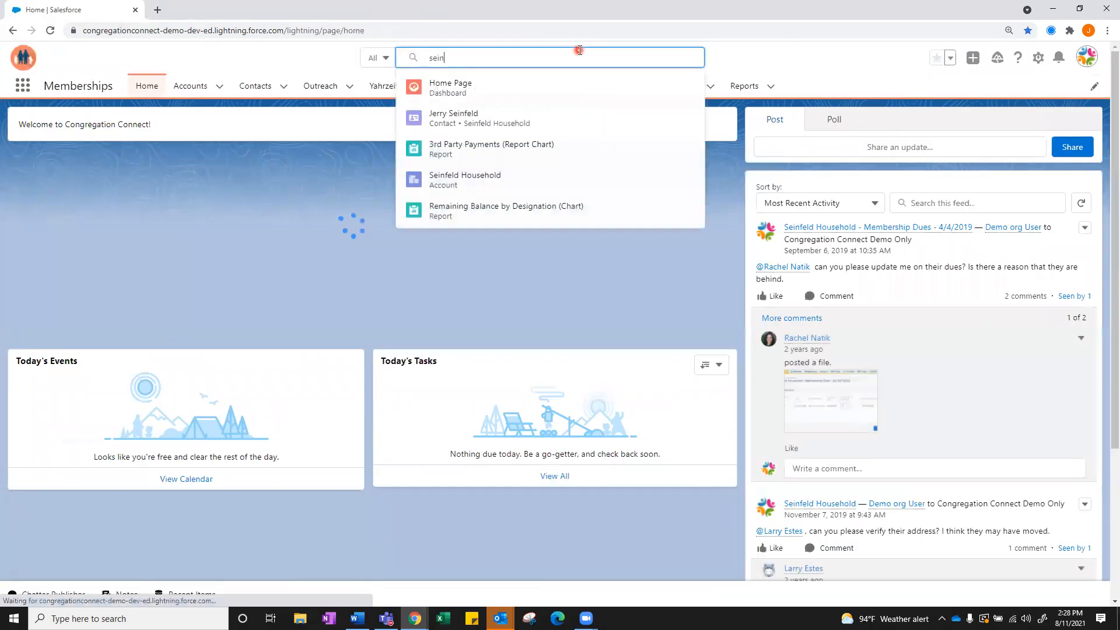
type("feld")
key("Return")
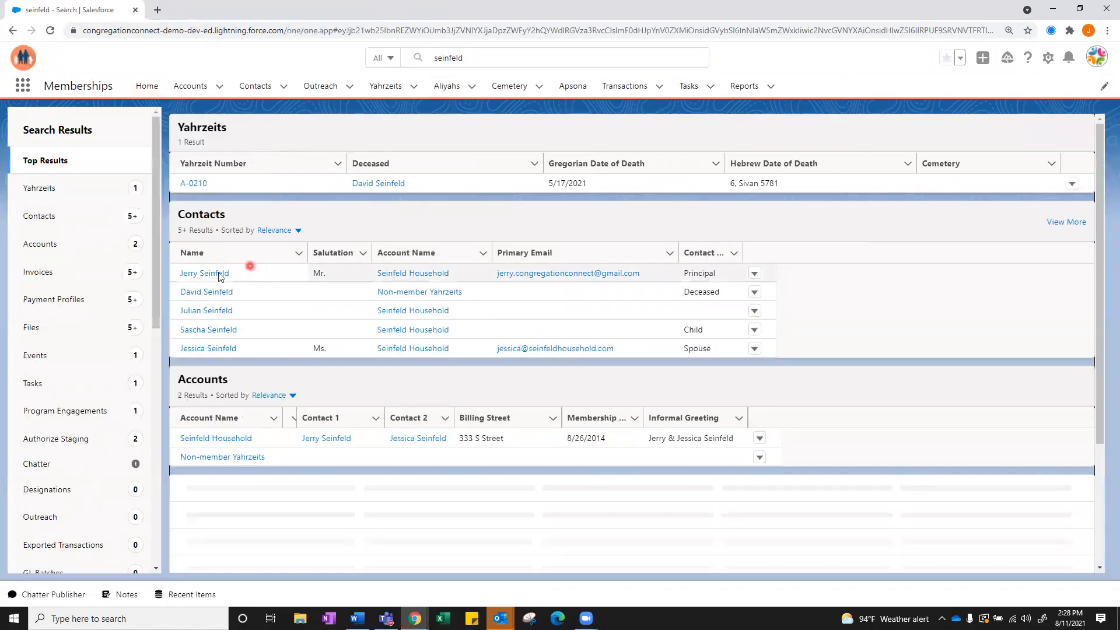
left_click(214, 271)
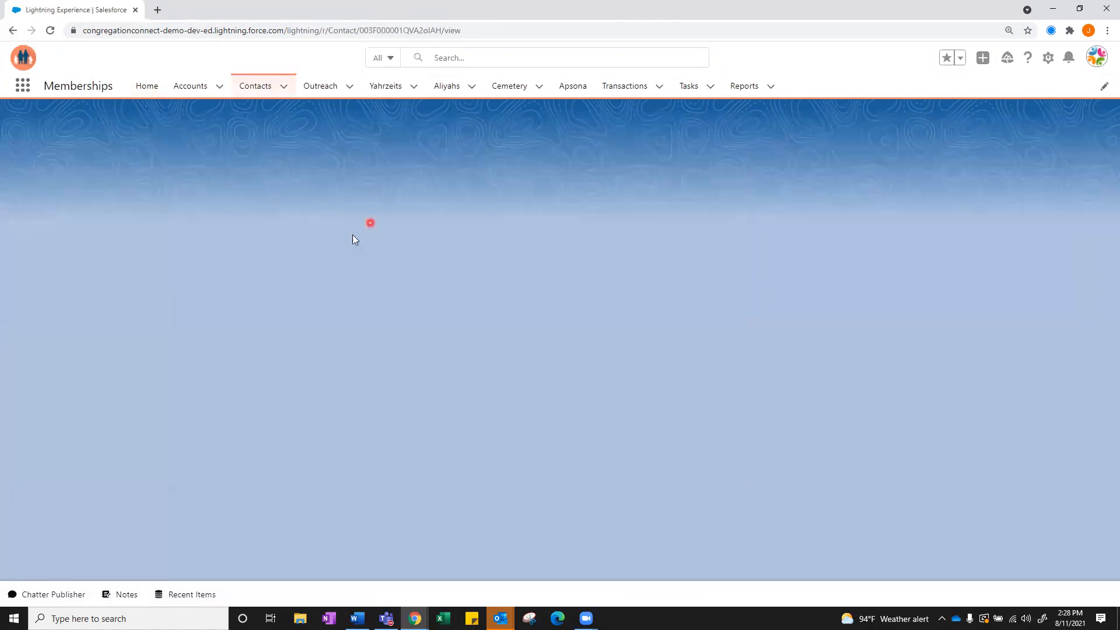
Examine the three new Covid fields in the contact record's details.
scroll(160, 338, "down", 3)
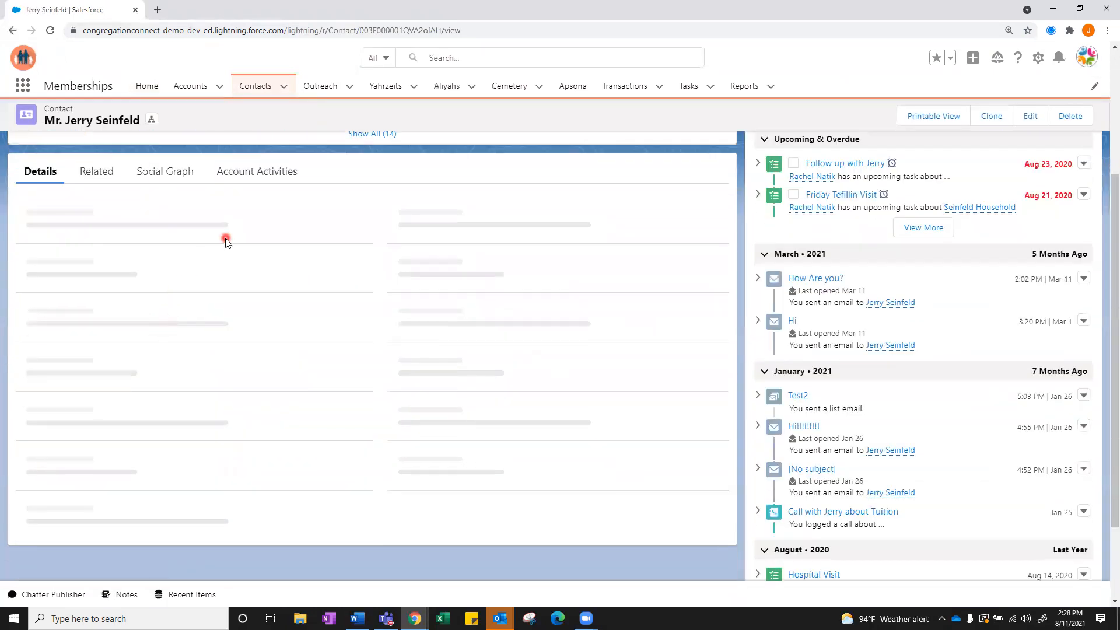
scroll(56, 374, "down", 2)
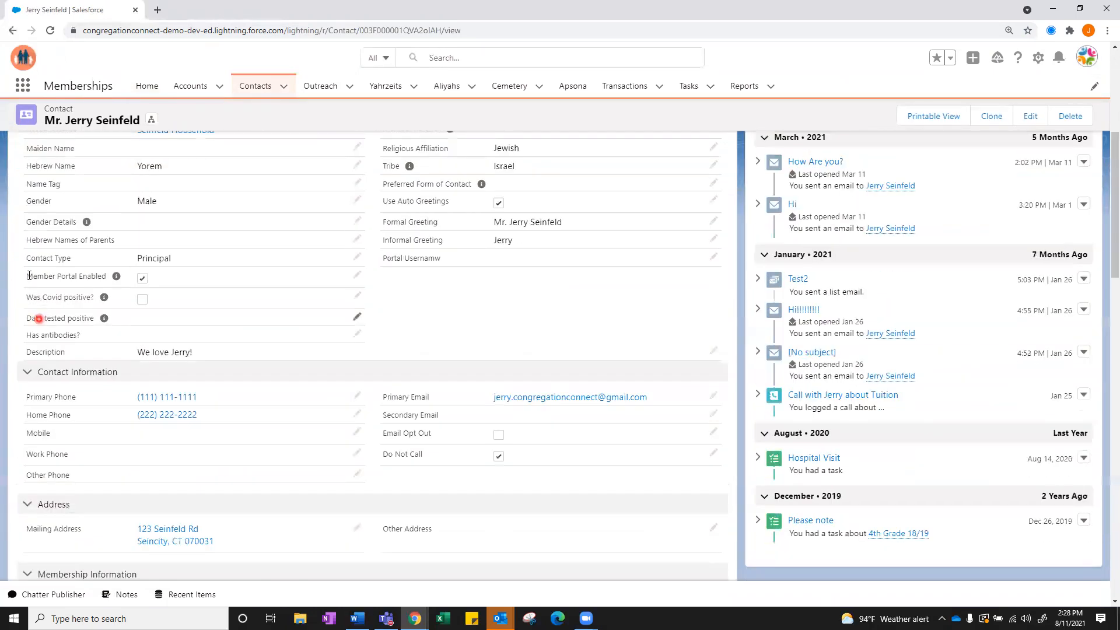
left_click_drag(42, 298, 200, 382)
left_click(429, 349)
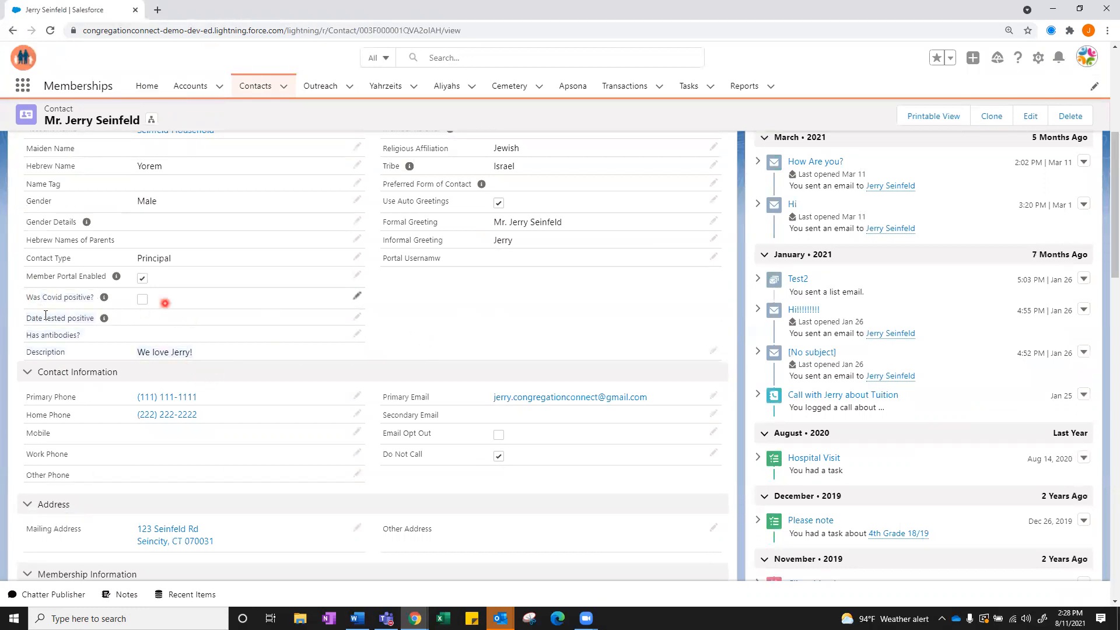
left_click_drag(84, 299, 99, 322)
left_click(57, 293)
Open the contact's details for editing, review the "Has antibodies?" options and the "Date tested positive" entry field, and cancel the edit.
left_click(358, 336)
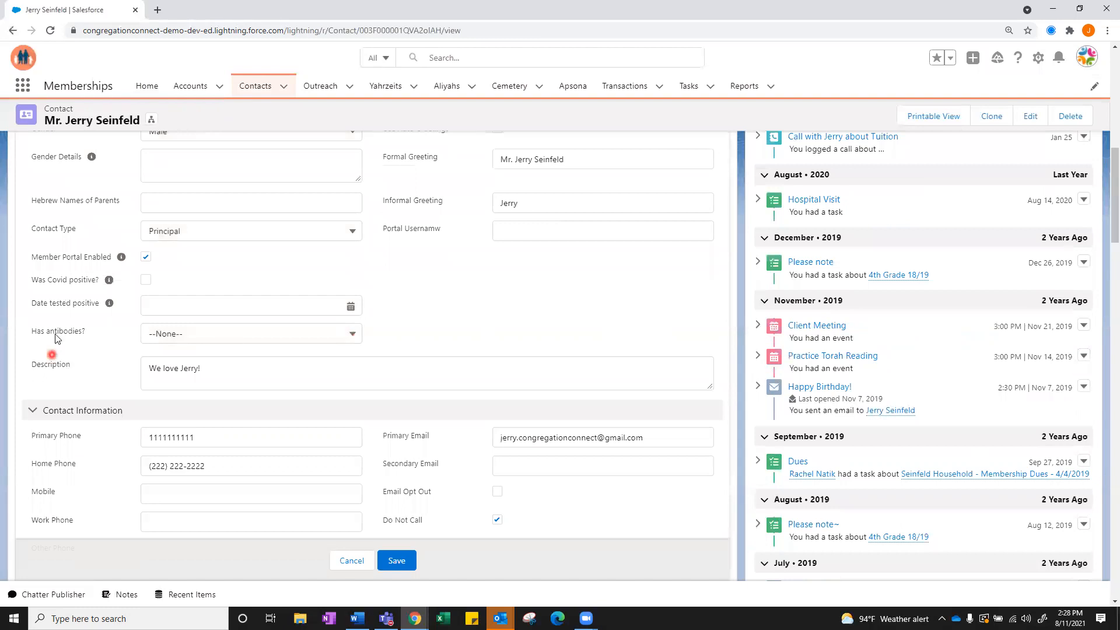
left_click(187, 333)
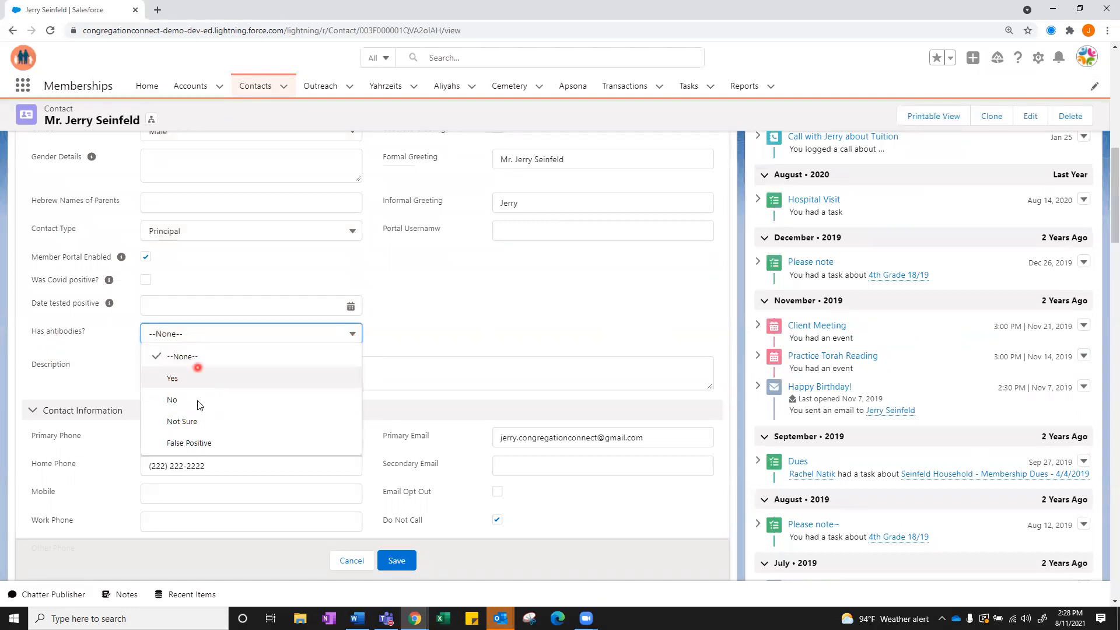
left_click(197, 333)
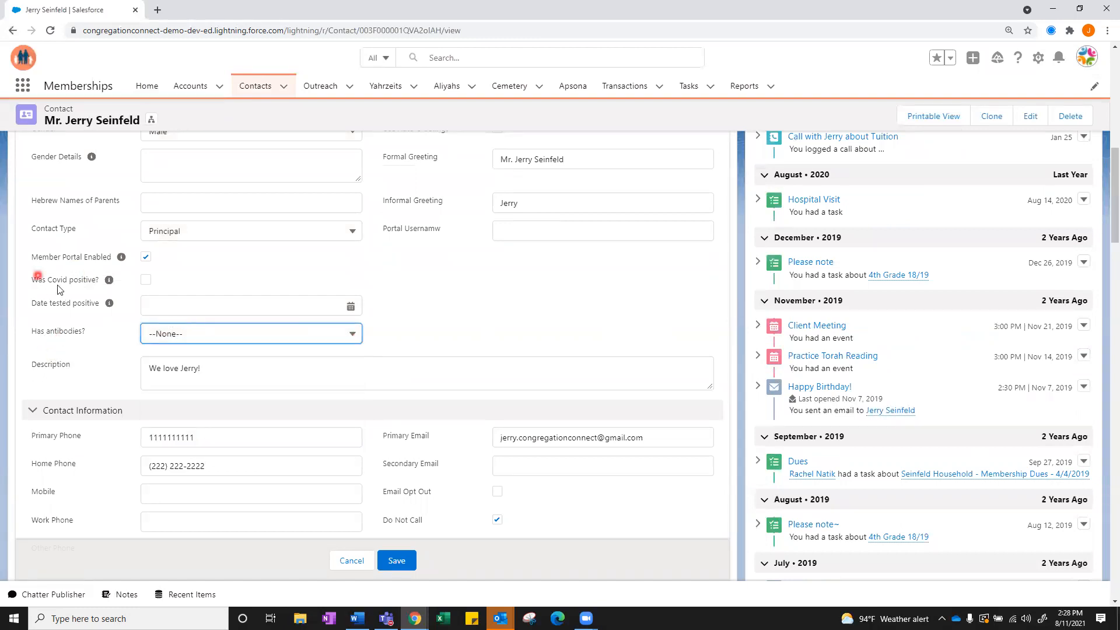
left_click(145, 308)
left_click(455, 310)
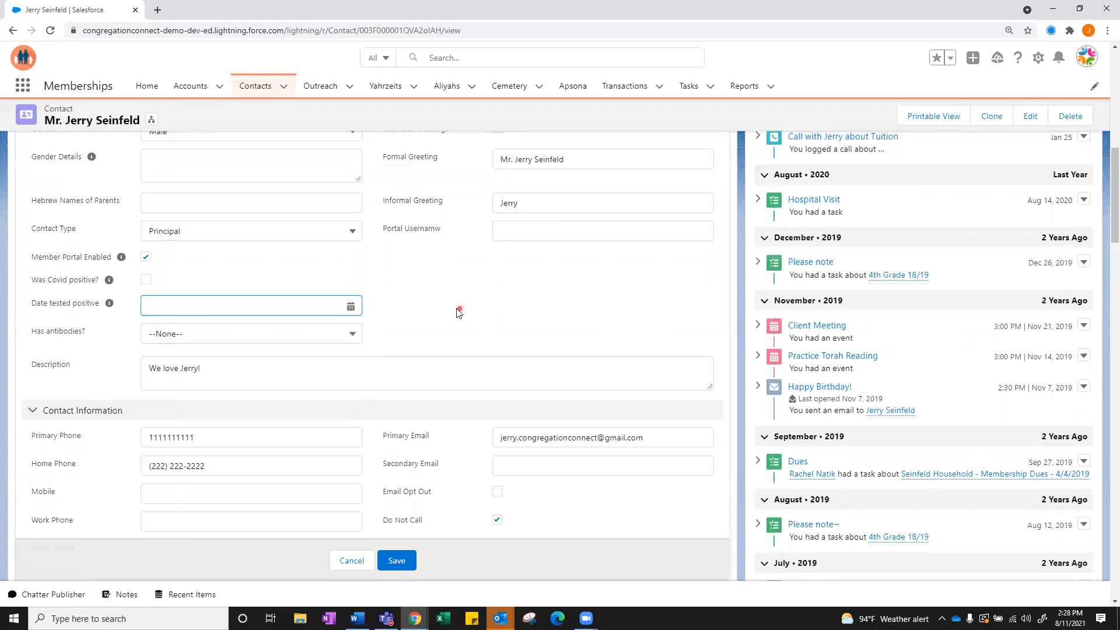
scroll(558, 292, "up", 4)
left_click(351, 560)
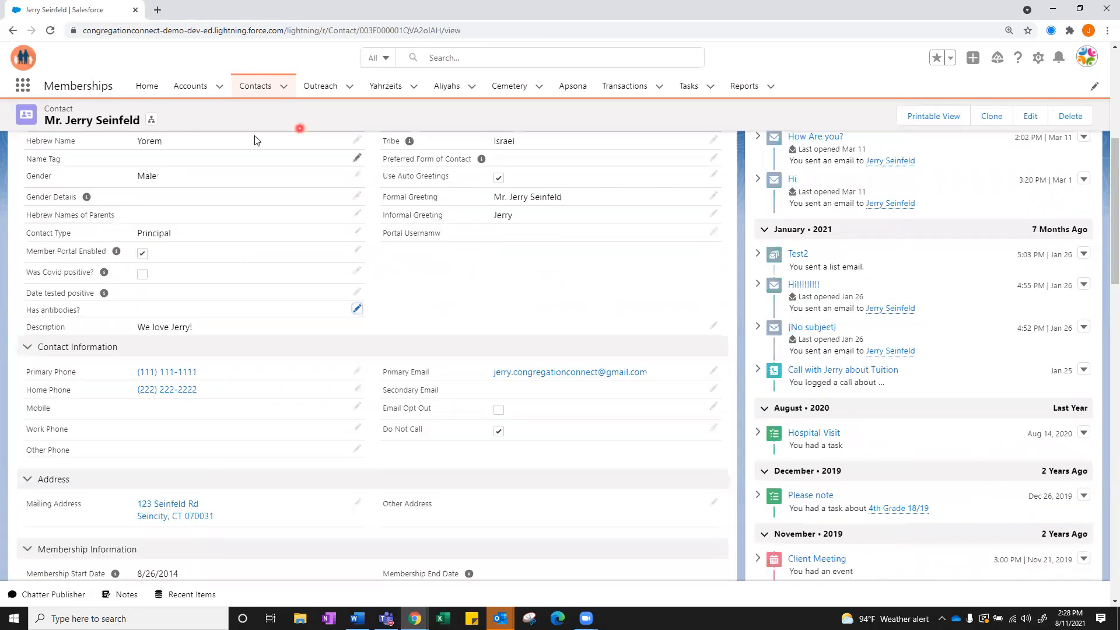
scroll(461, 307, "down", 2)
scroll(461, 307, "up", 2)
scroll(263, 237, "down", 12)
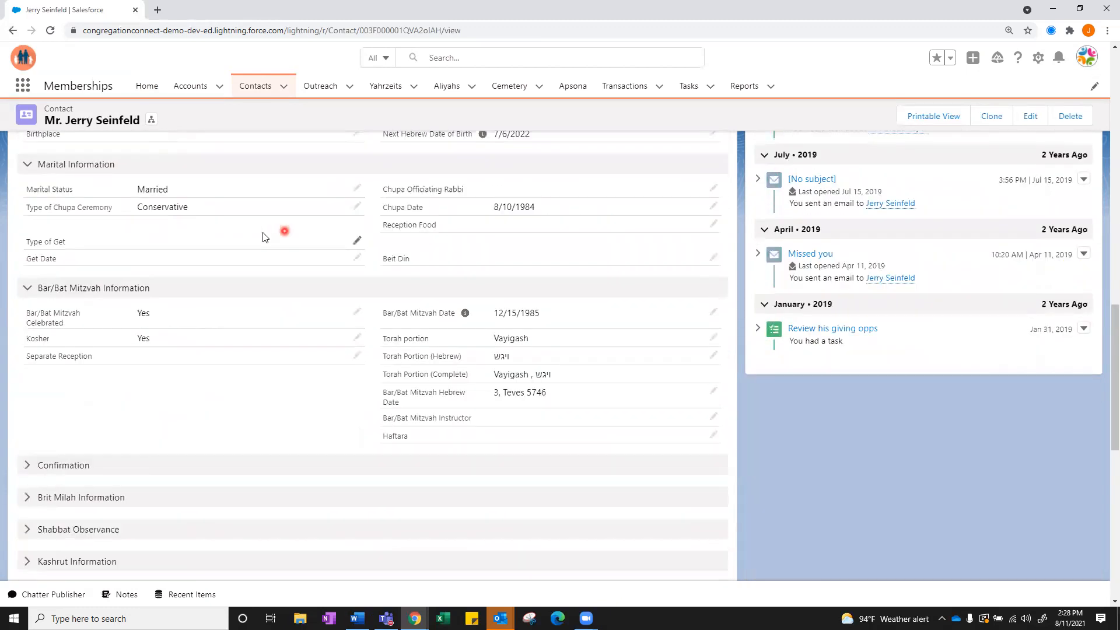
scroll(288, 407, "up", 9)
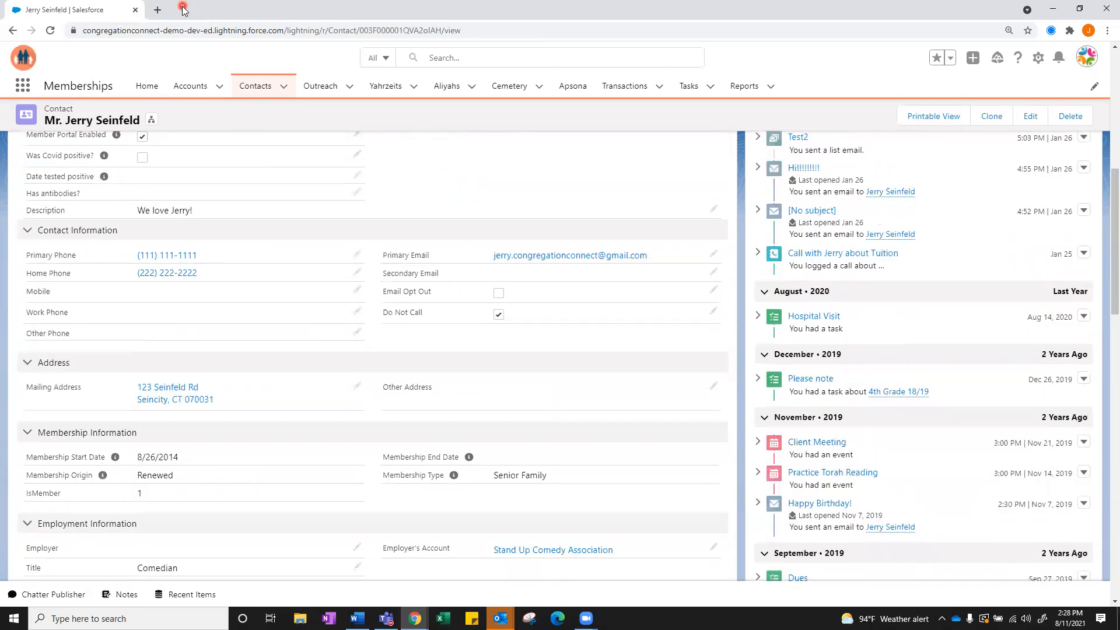
Return to the Contact object's setup and open the Household Contact Layout in the page layout editor.
left_click(1051, 6)
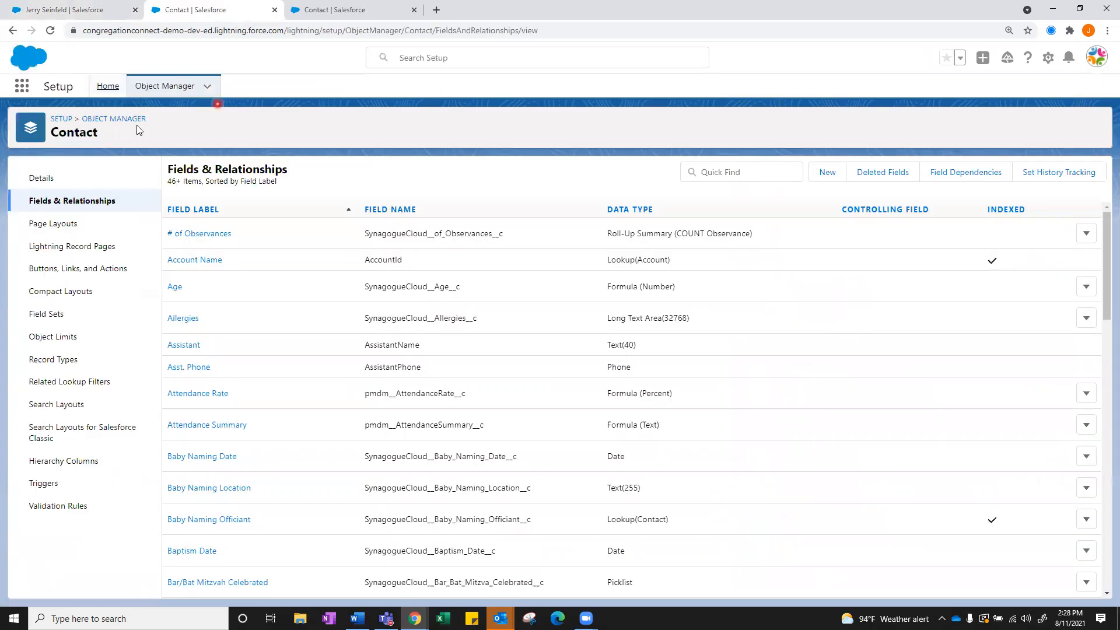
left_click(70, 225)
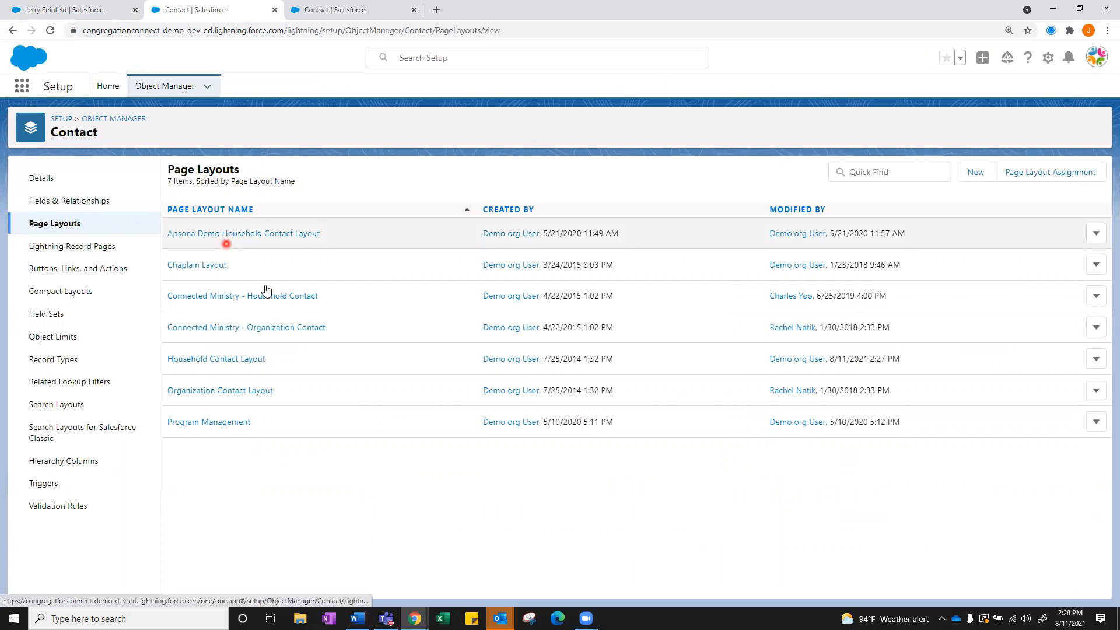
left_click(220, 360)
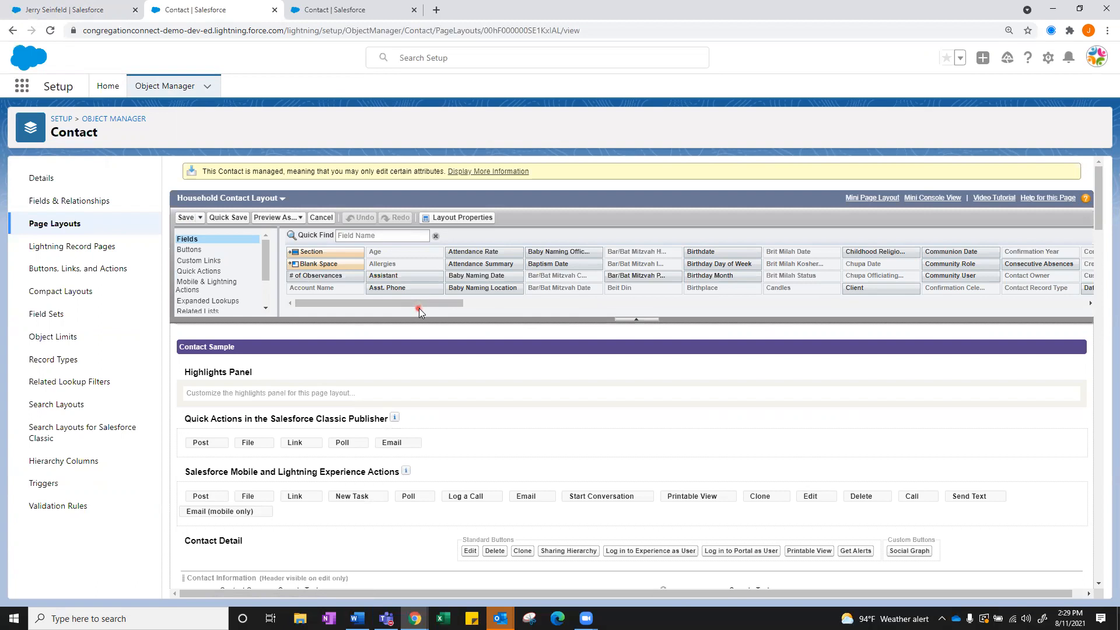
Move the "Was Covid positive?" and "Date tested positive" fields below Other Phone in the Contact Information section holding the phone numbers.
left_click_drag(439, 308, 677, 304)
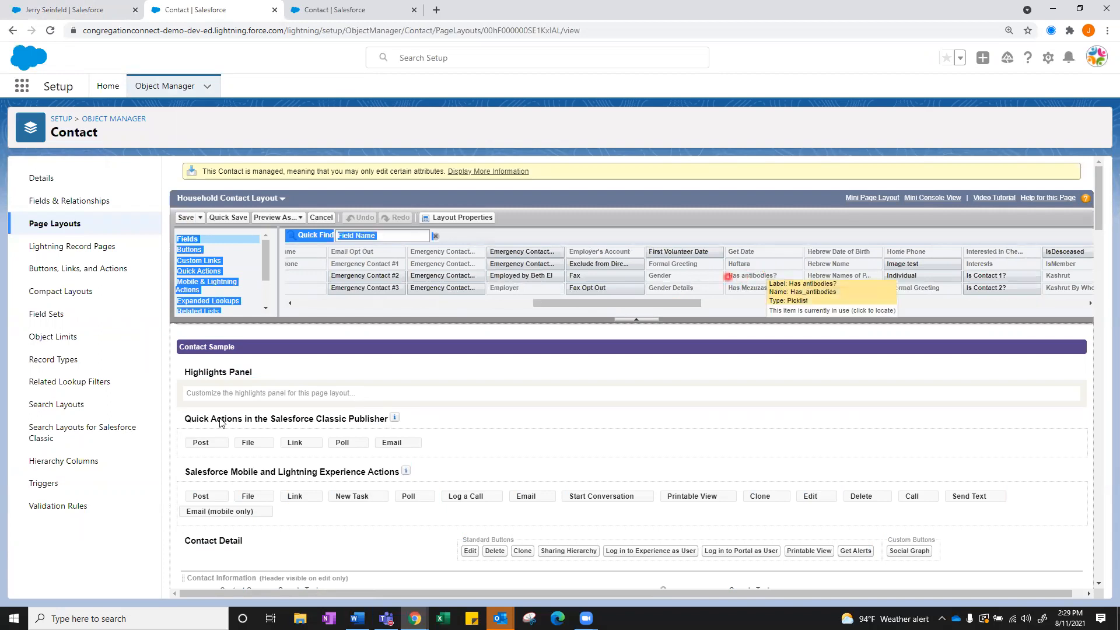
scroll(380, 471, "down", 5)
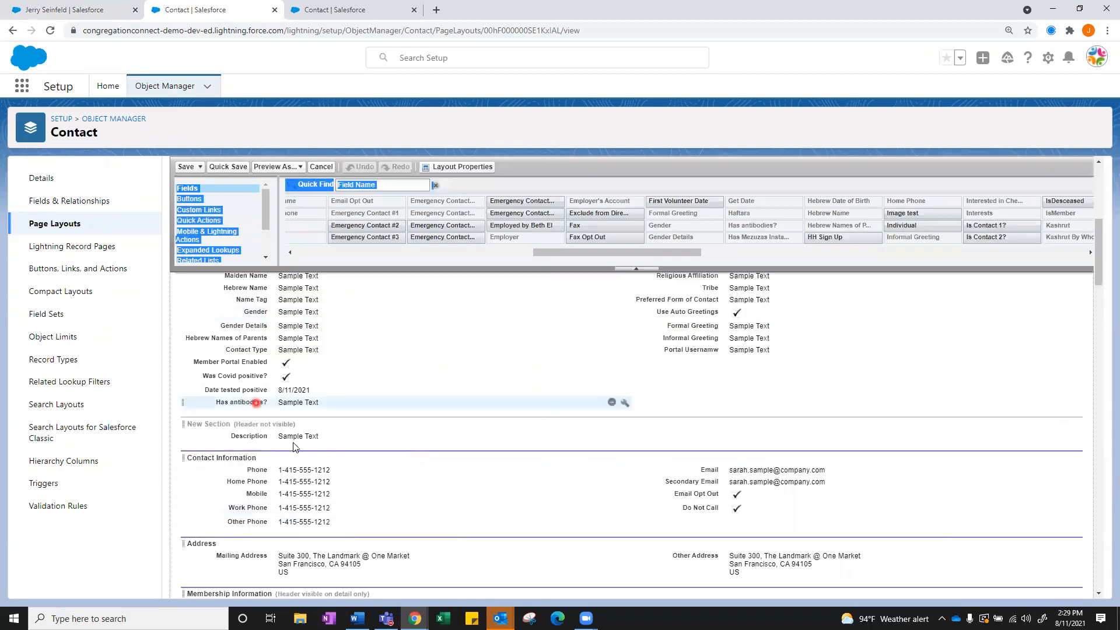
scroll(262, 464, "down", 2)
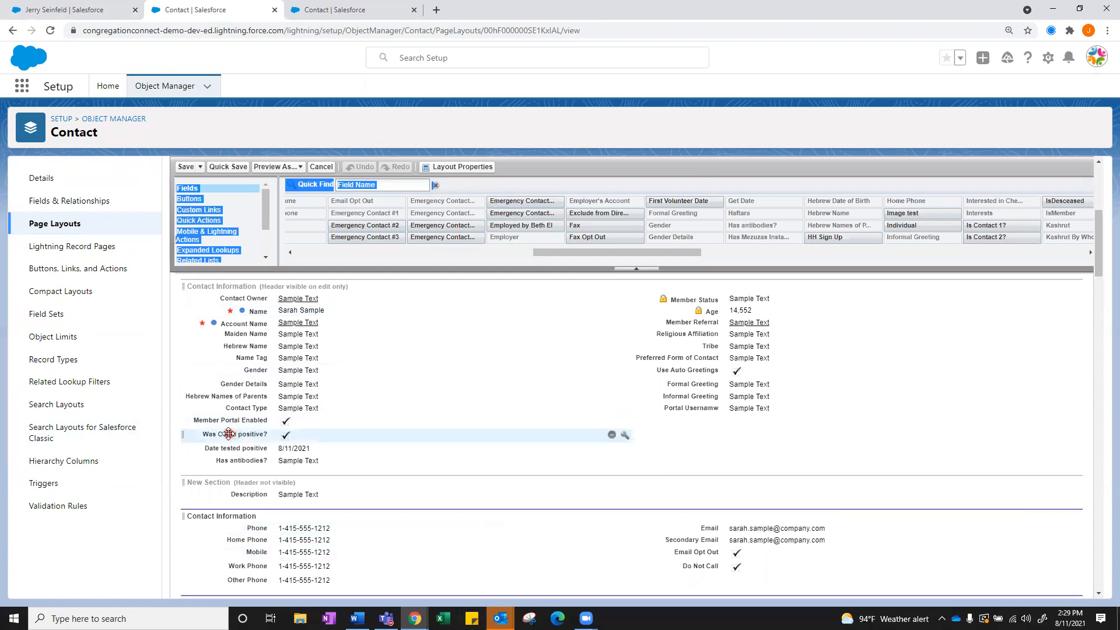
scroll(236, 419, "down", 3)
scroll(246, 344, "up", 3)
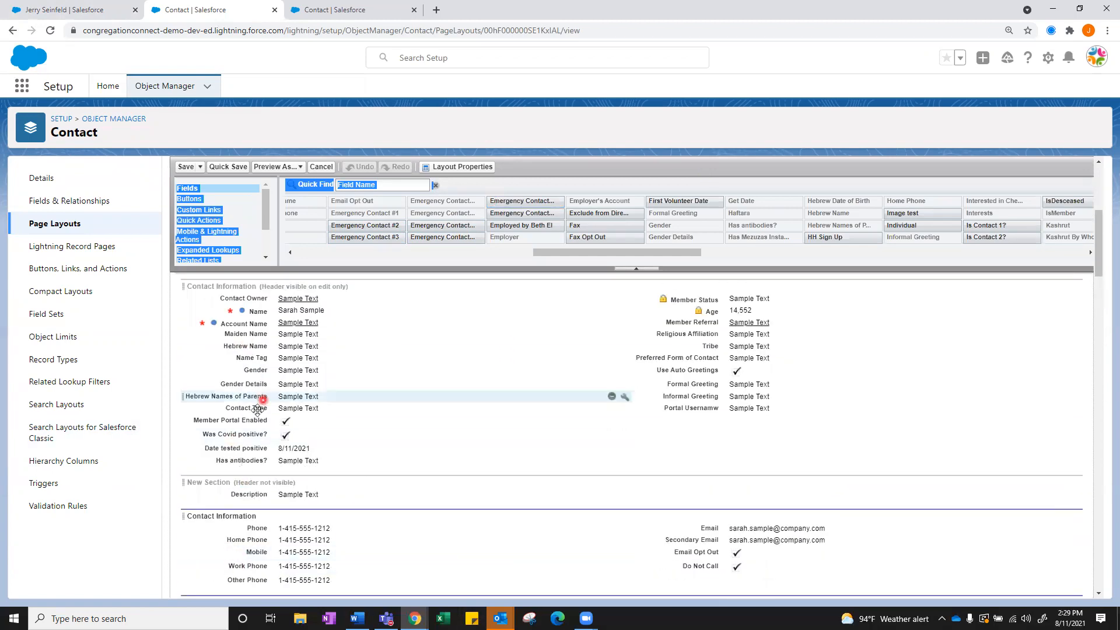
scroll(257, 410, "down", 2)
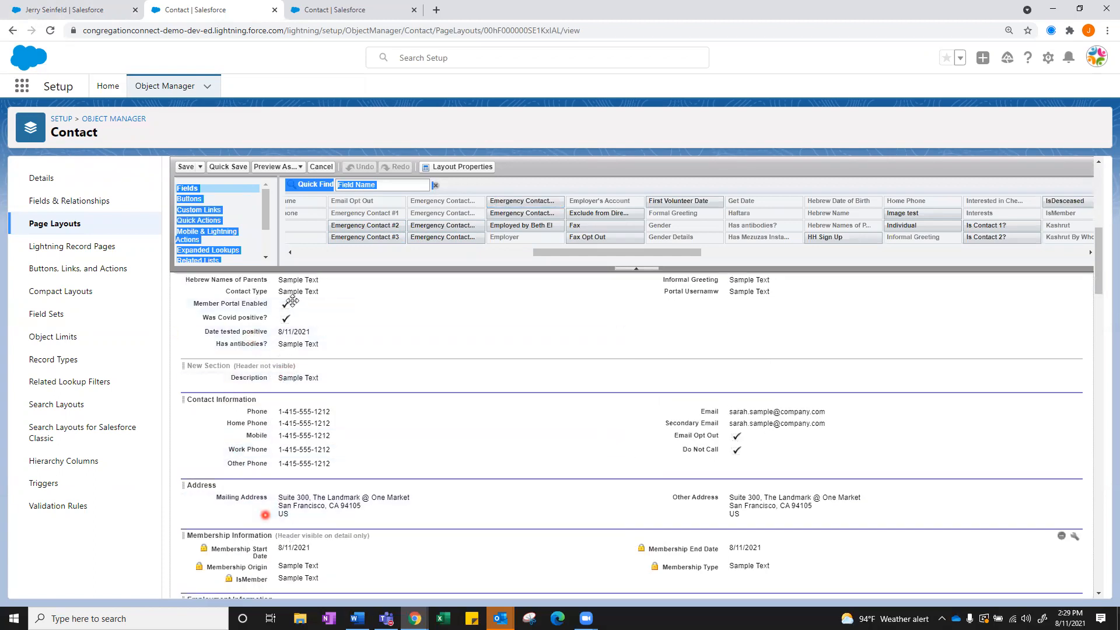
left_click_drag(222, 317, 261, 466)
left_click_drag(281, 318, 280, 466)
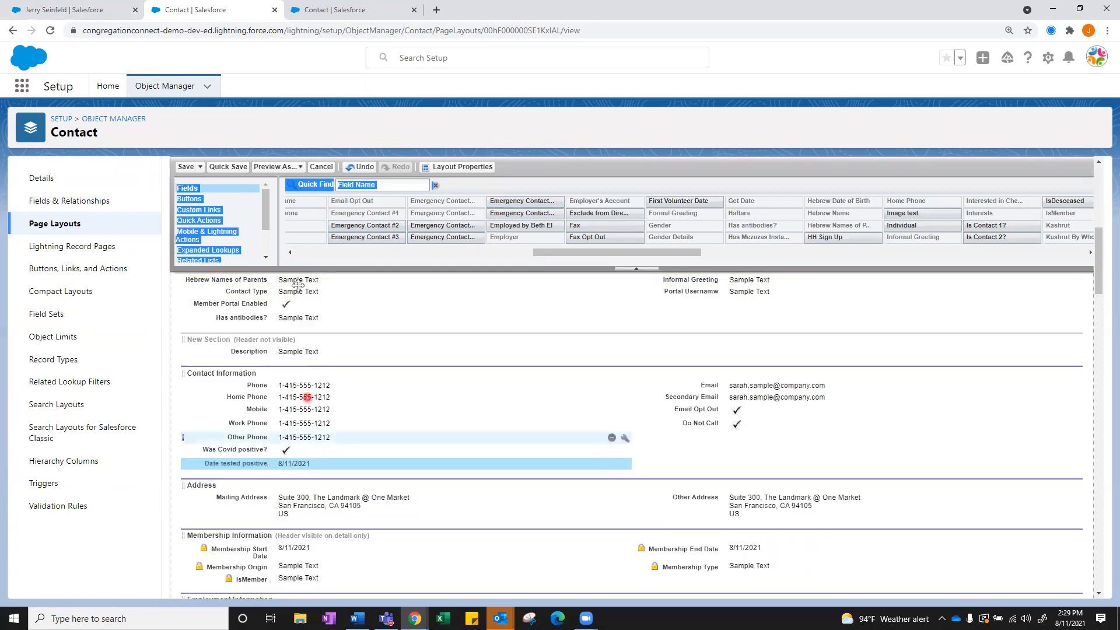
Remove "Has antibodies?", "Was Covid positive?" and "Date tested positive" from the Household Contact Layout.
left_click_drag(286, 318, 368, 212)
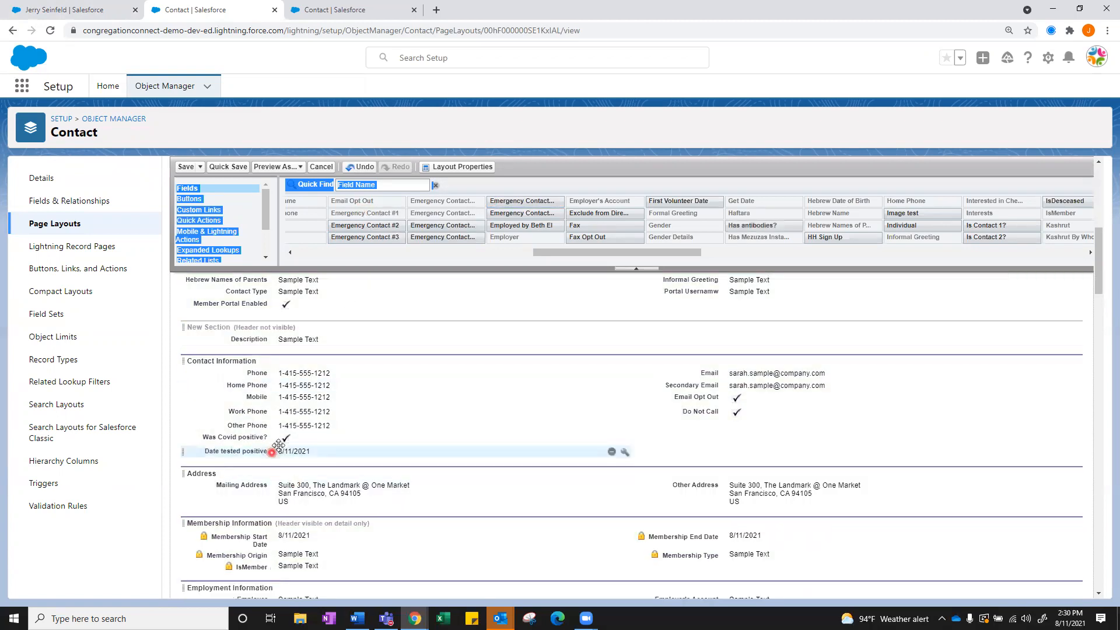
left_click_drag(285, 438, 383, 210)
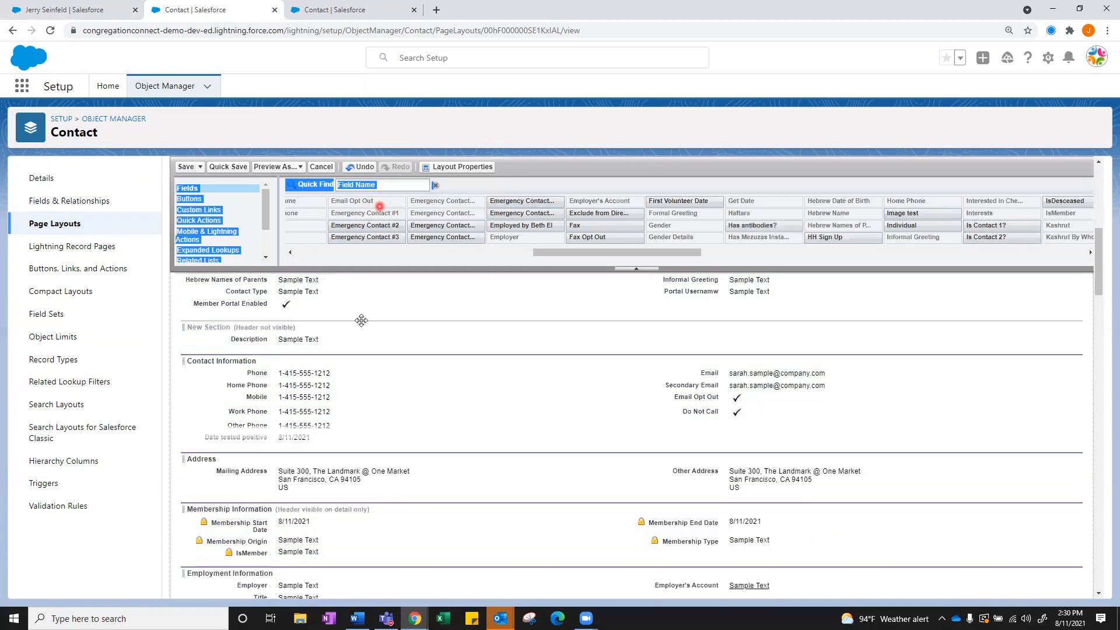
left_click_drag(341, 437, 367, 210)
scroll(443, 486, "up", 1)
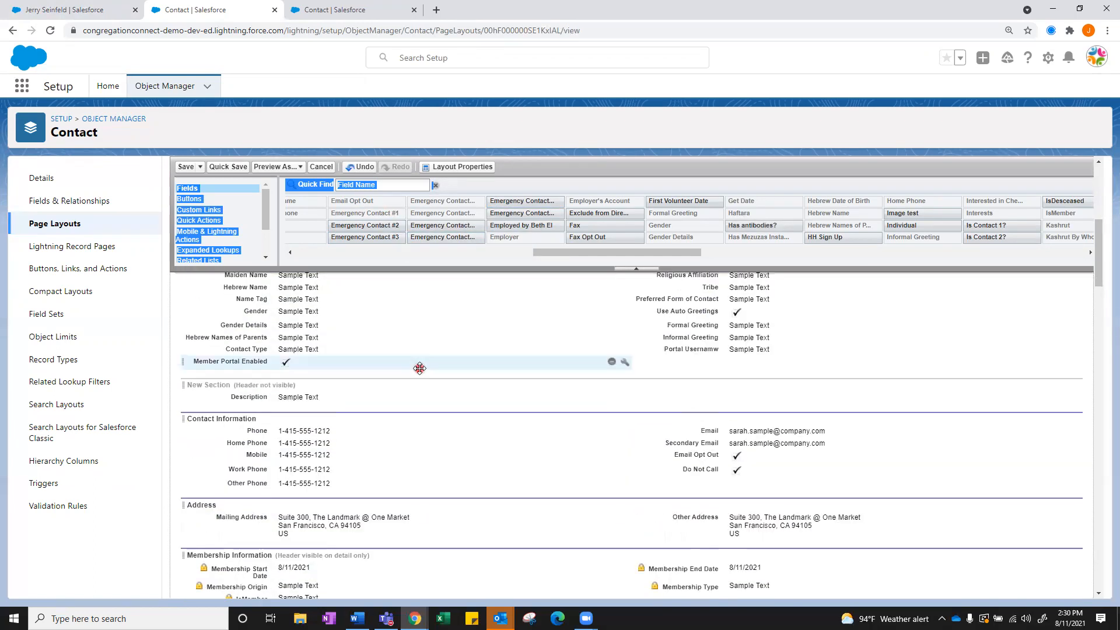
Add a two-column section named "Covid Information" between the Skills and Commitments and Notes sections.
scroll(395, 427, "down", 5)
scroll(395, 434, "down", 5)
scroll(411, 332, "up", 4)
left_click(591, 166)
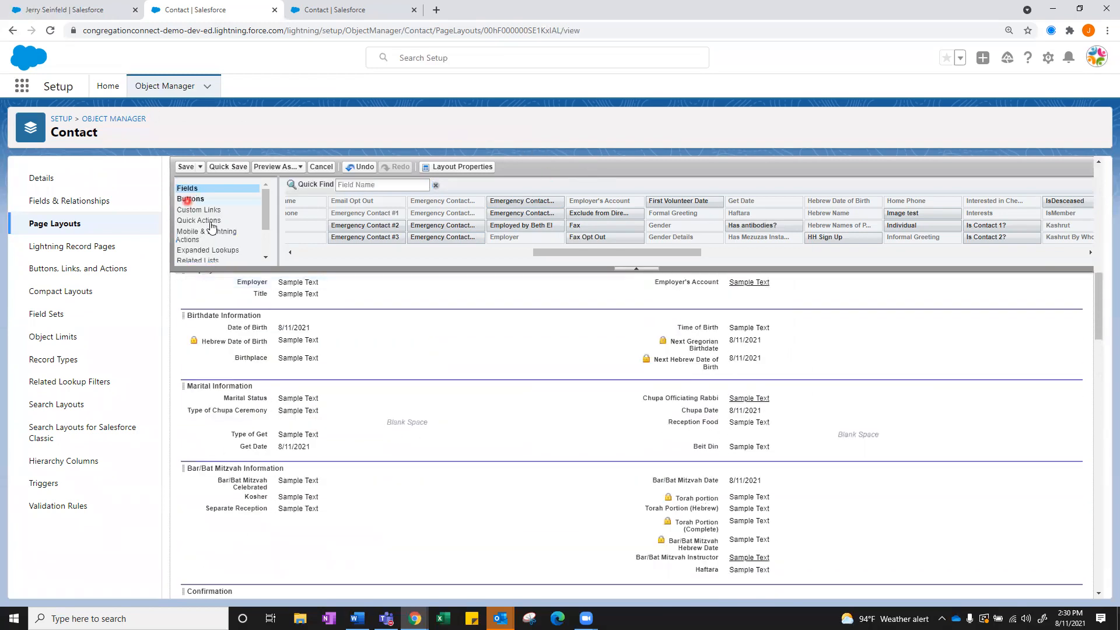
left_click_drag(575, 253, 243, 497)
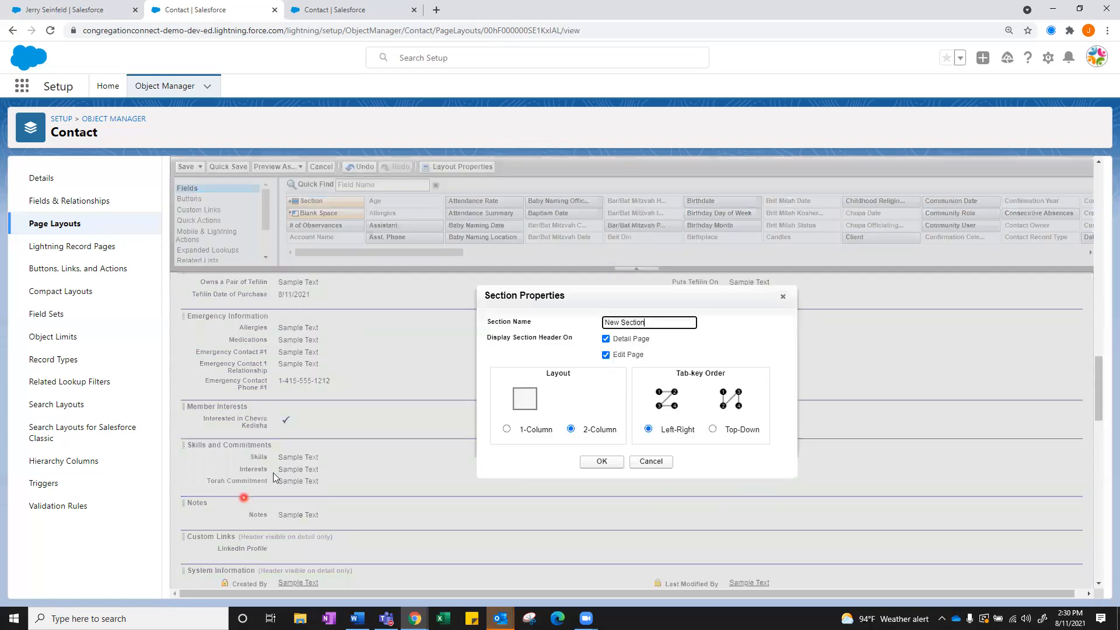
triple_click(643, 319)
type("N")
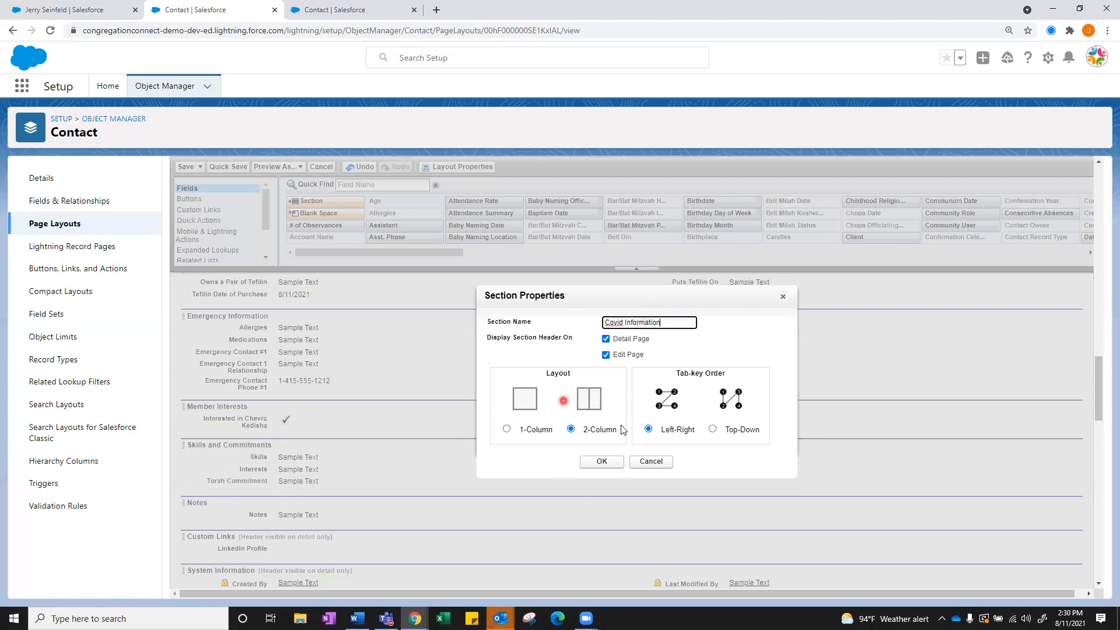
left_click(601, 461)
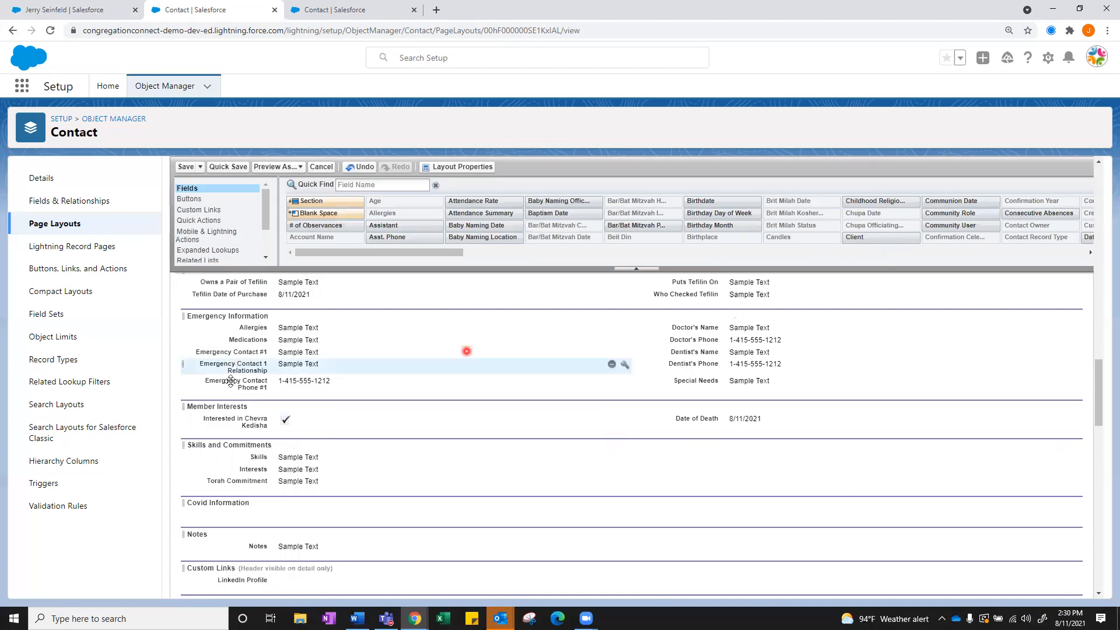
Place the "Has antibodies?" field in the Covid Information section.
scroll(247, 485, "down", 2)
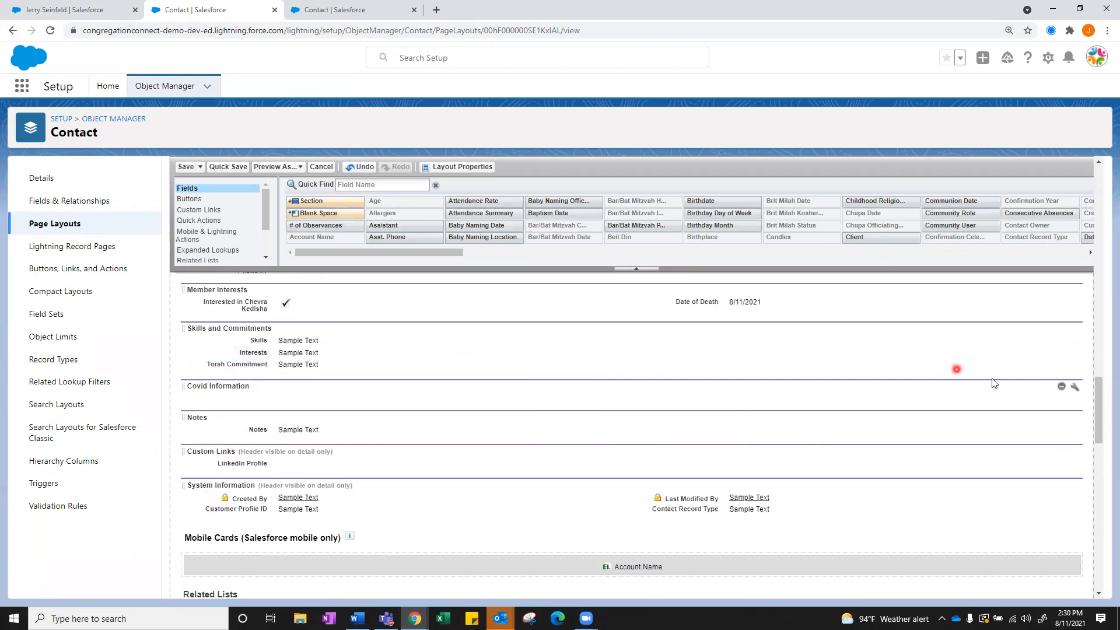
left_click_drag(455, 252, 717, 264)
left_click_drag(575, 221, 348, 387)
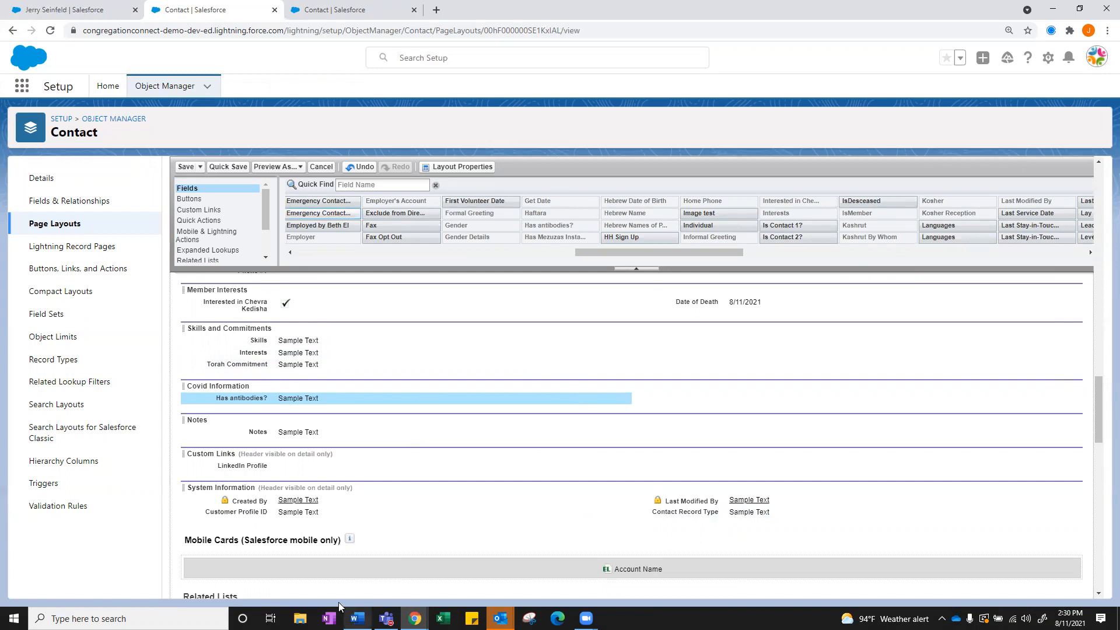
left_click(1114, 413)
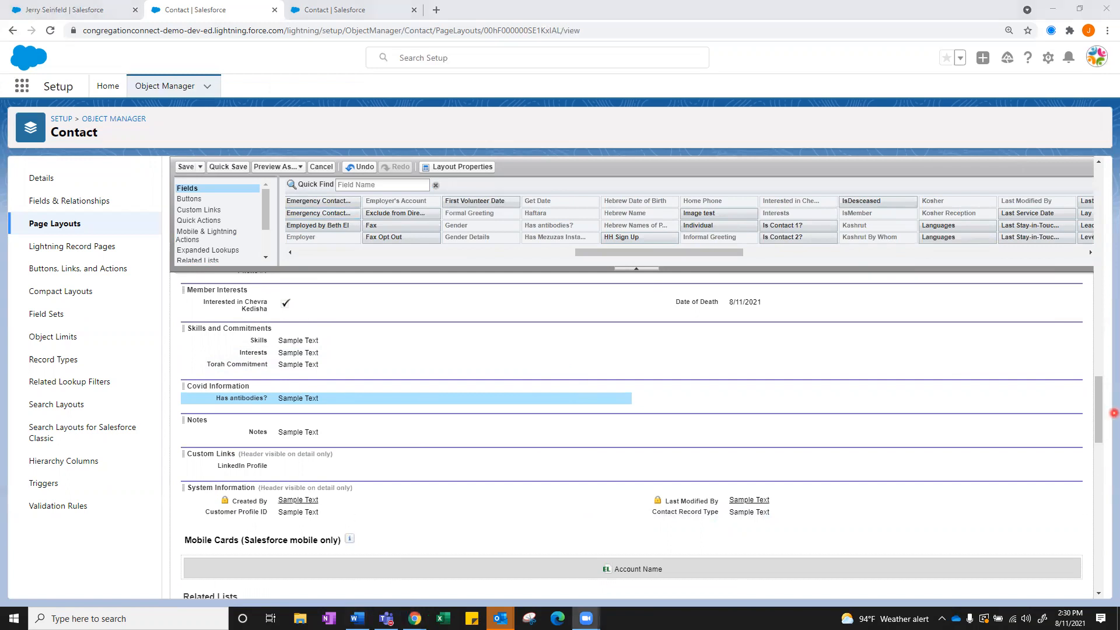